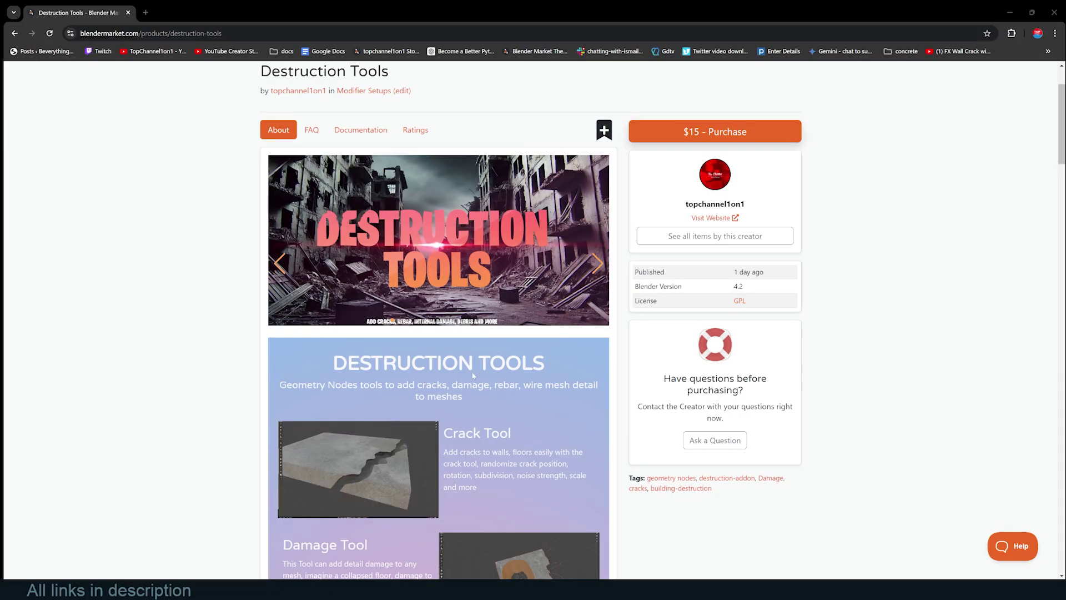
Step: Read through the Destruction Tools product page, from the individual tool descriptions to the Extra Tools showcase
{"action": "scroll", "coordinate": [438, 319], "scroll_direction": "down", "scroll_amount": 10}
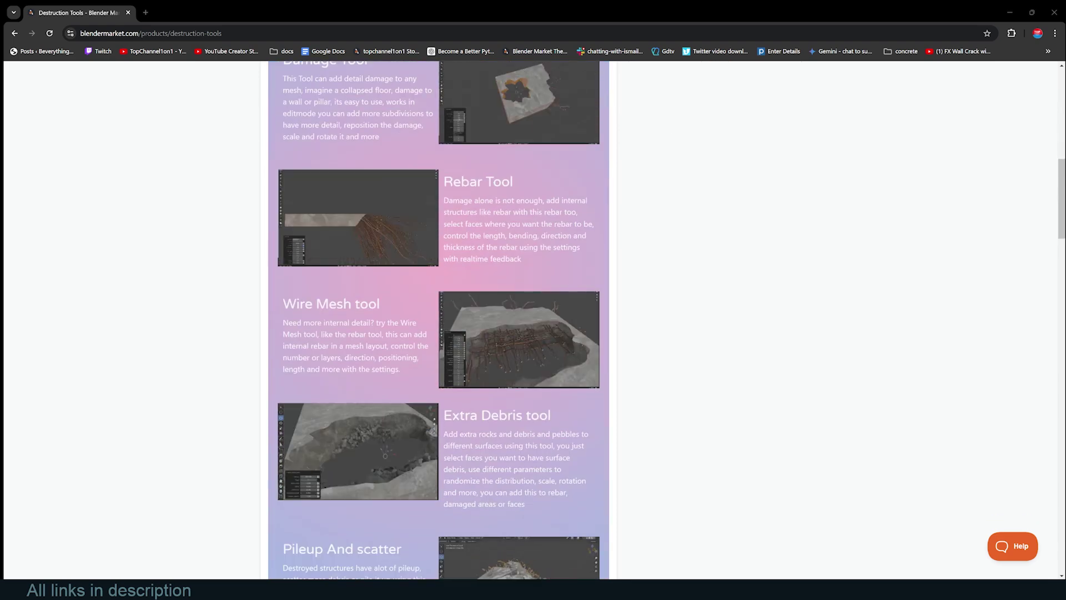
{"action": "scroll", "coordinate": [512, 340], "scroll_direction": "up", "scroll_amount": 6}
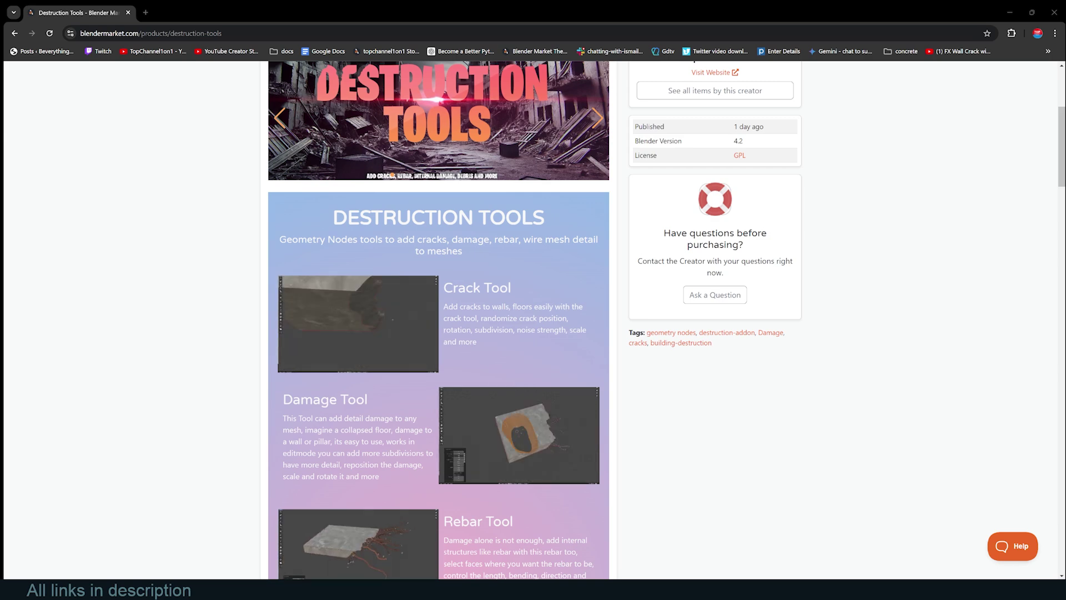
{"action": "scroll", "coordinate": [517, 376], "scroll_direction": "down", "scroll_amount": 3}
{"action": "scroll", "coordinate": [359, 361], "scroll_direction": "down", "scroll_amount": 1}
{"action": "scroll", "coordinate": [496, 414], "scroll_direction": "down", "scroll_amount": 1}
{"action": "scroll", "coordinate": [511, 388], "scroll_direction": "down", "scroll_amount": 1}
{"action": "scroll", "coordinate": [388, 388], "scroll_direction": "down", "scroll_amount": 3}
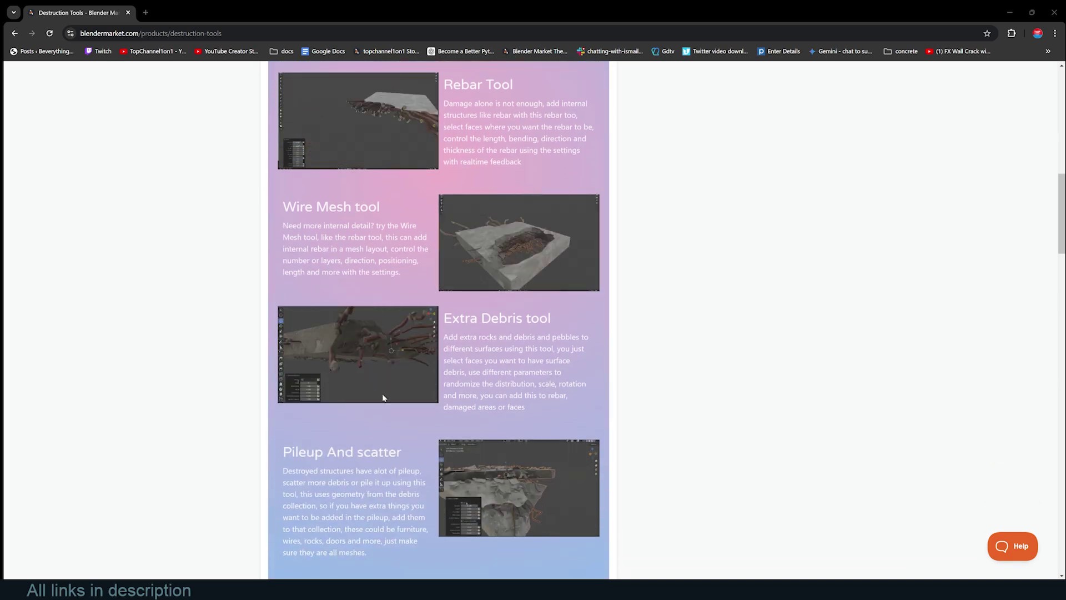
{"action": "scroll", "coordinate": [389, 409], "scroll_direction": "down", "scroll_amount": 2}
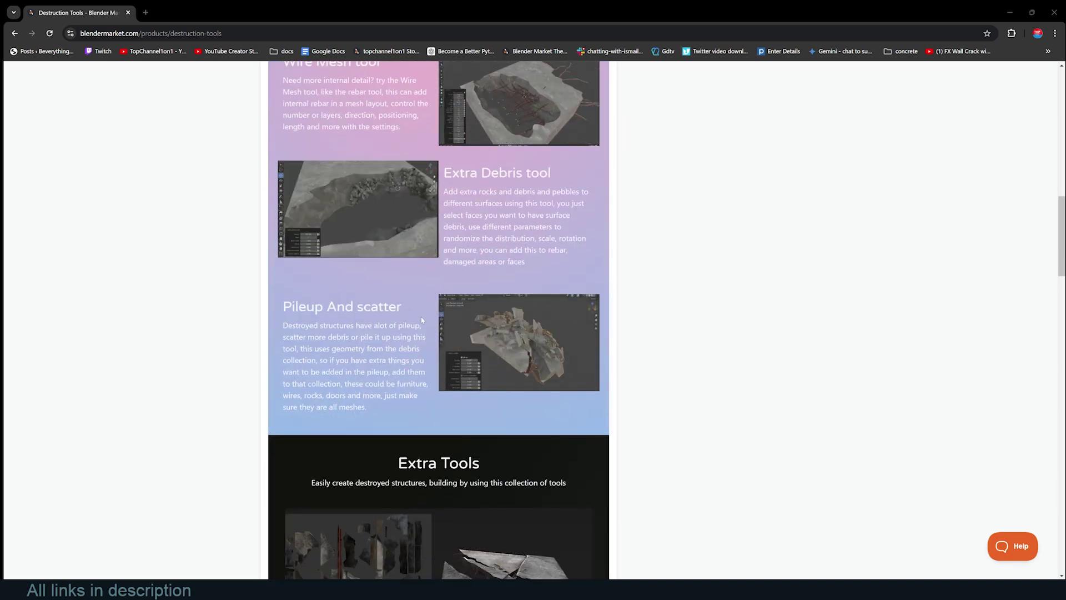
{"action": "scroll", "coordinate": [500, 339], "scroll_direction": "down", "scroll_amount": 5}
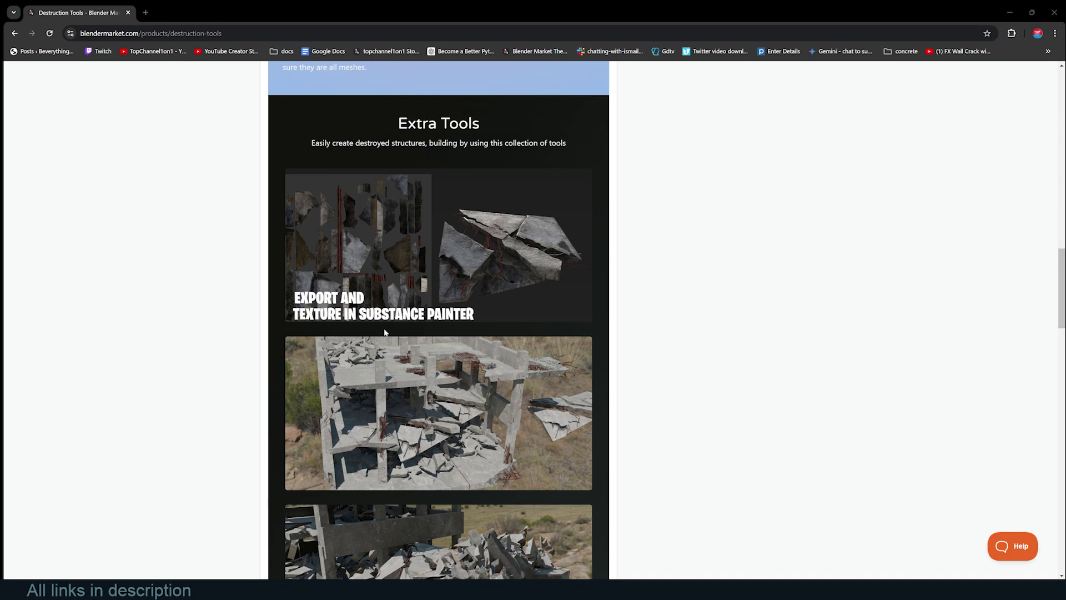
{"action": "scroll", "coordinate": [385, 332], "scroll_direction": "down", "scroll_amount": 5}
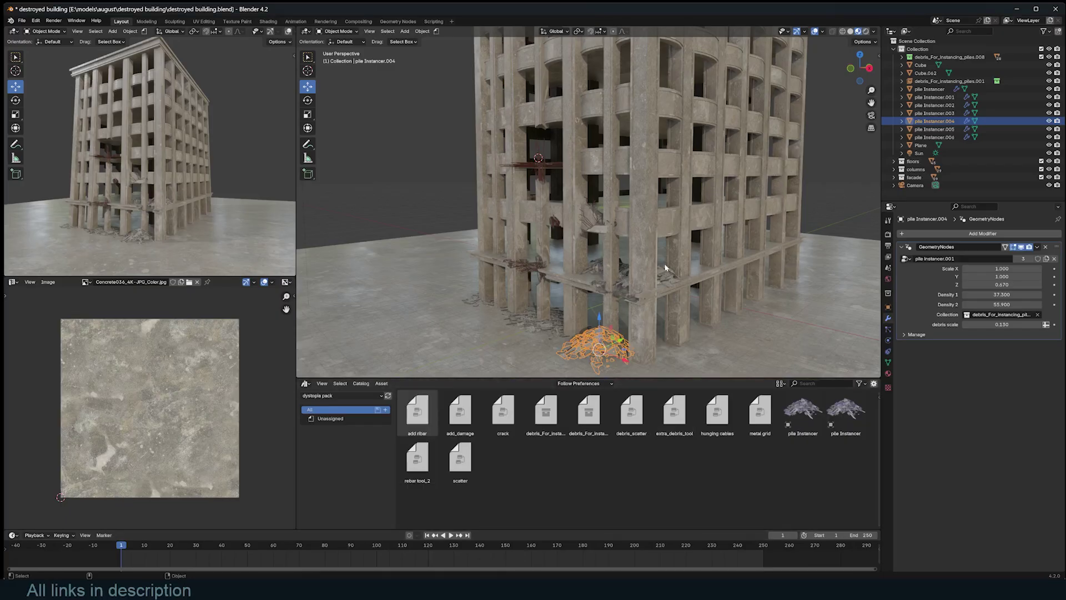
{"action": "left_click", "coordinate": [665, 267]}
{"action": "middle_click_drag", "start_coordinate": [665, 267], "coordinate": [698, 302]}
{"action": "scroll", "coordinate": [729, 264], "scroll_direction": "down", "scroll_amount": 4}
{"action": "key", "text": "alt+a"}
{"action": "scroll", "coordinate": [664, 279], "scroll_direction": "up", "scroll_amount": 3}
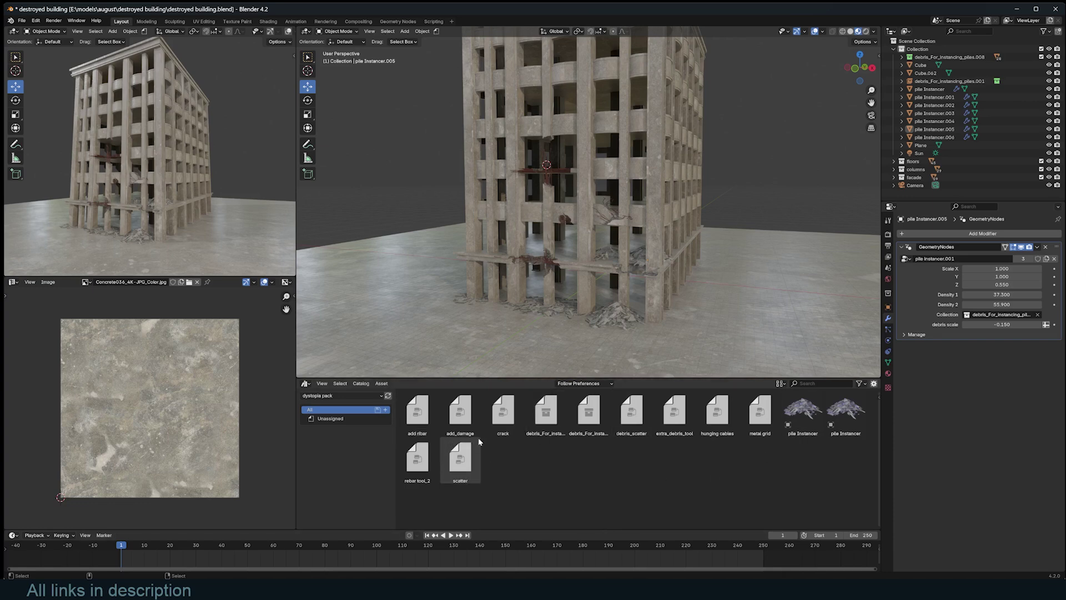
{"action": "left_click", "coordinate": [802, 411]}
Step: Select the curved facade panel just above the exposed rebar on the building and enter Edit Mode on it
{"action": "middle_click_drag", "start_coordinate": [635, 103], "coordinate": [627, 195]}
{"action": "scroll", "coordinate": [633, 183], "scroll_direction": "up", "scroll_amount": 4}
{"action": "left_click", "coordinate": [627, 195]}
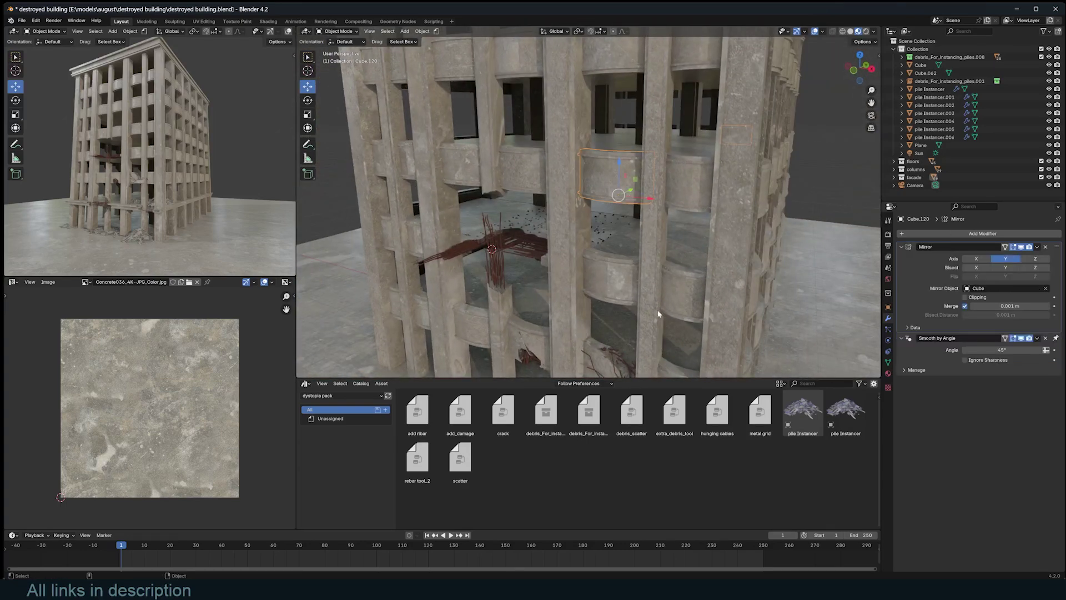
{"action": "scroll", "coordinate": [658, 314], "scroll_direction": "down", "scroll_amount": 6}
{"action": "scroll", "coordinate": [705, 282], "scroll_direction": "up", "scroll_amount": 6}
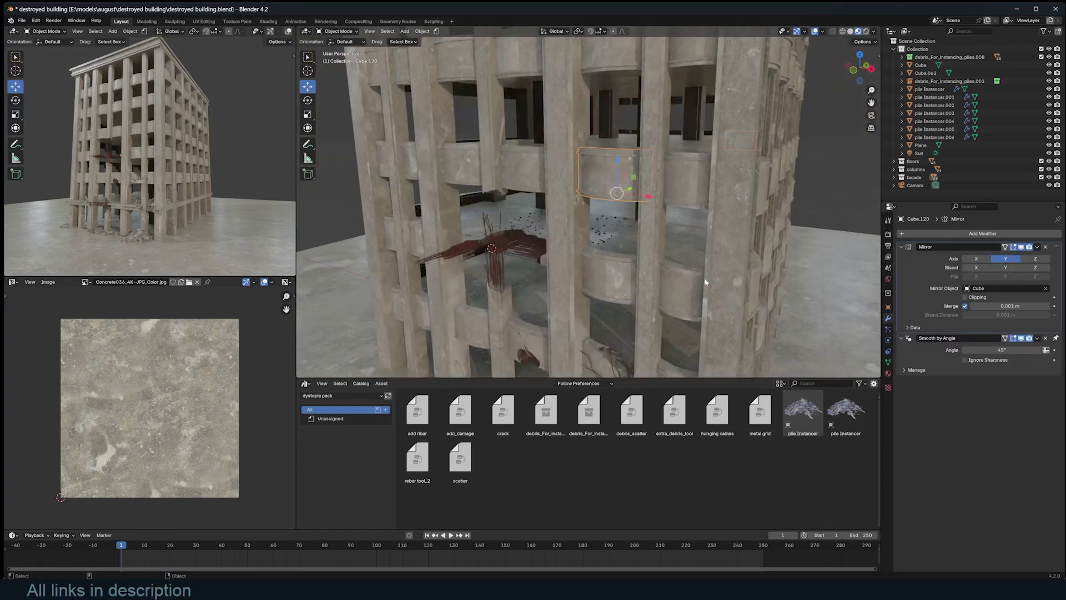
{"action": "middle_click_drag", "start_coordinate": [705, 282], "coordinate": [645, 257]}
{"action": "scroll", "coordinate": [644, 257], "scroll_direction": "up", "scroll_amount": 3}
{"action": "middle_click_drag", "start_coordinate": [609, 169], "coordinate": [596, 243], "text": "shift"}
{"action": "scroll", "coordinate": [597, 244], "scroll_direction": "up", "scroll_amount": 3}
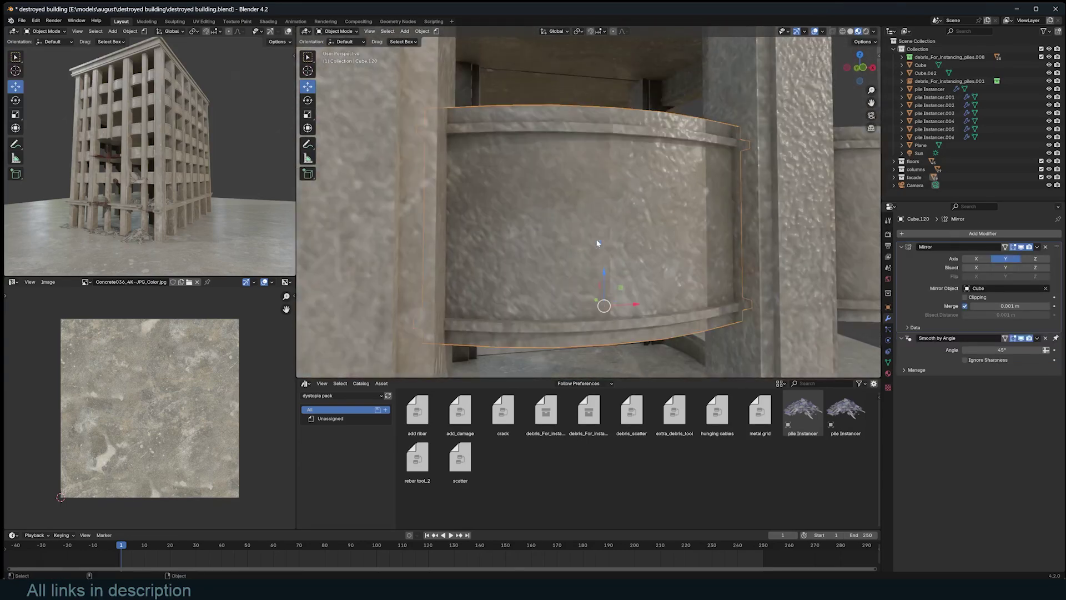
{"action": "middle_click_drag", "start_coordinate": [585, 194], "coordinate": [582, 217]}
{"action": "key", "text": "Tab"}
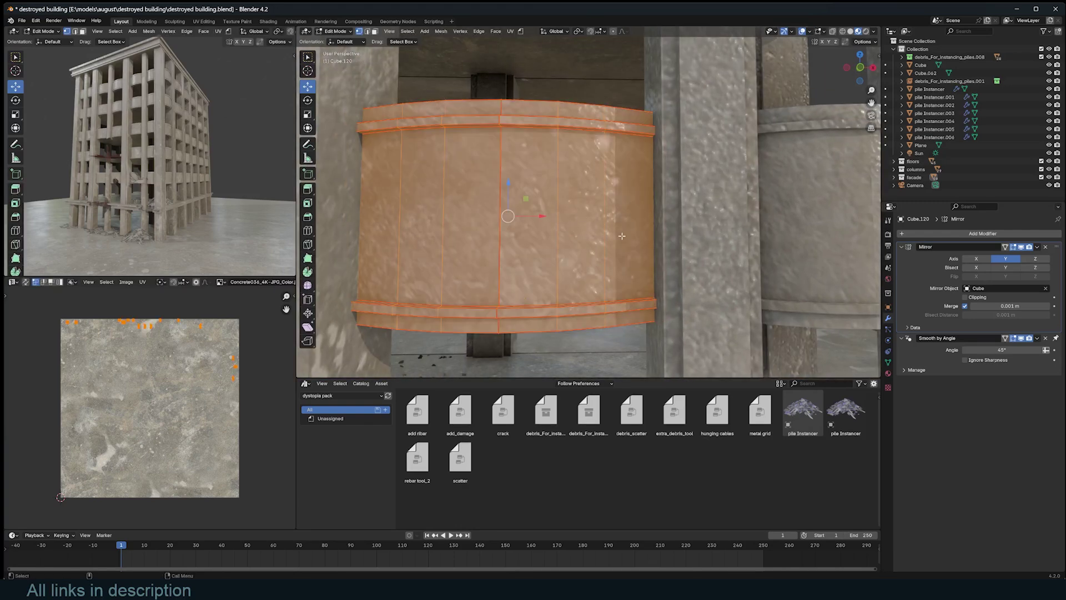
Step: Apply the crack tool to the whole mesh of the curved facade panel
{"action": "left_click", "coordinate": [522, 31]}
{"action": "left_click", "coordinate": [524, 32]}
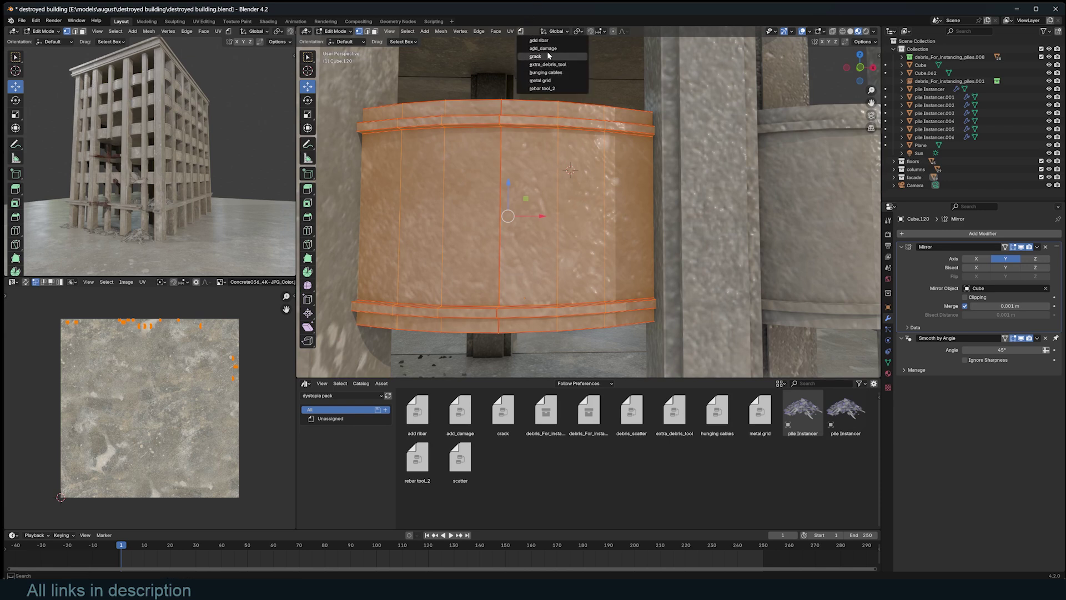
{"action": "right_click", "coordinate": [524, 34]}
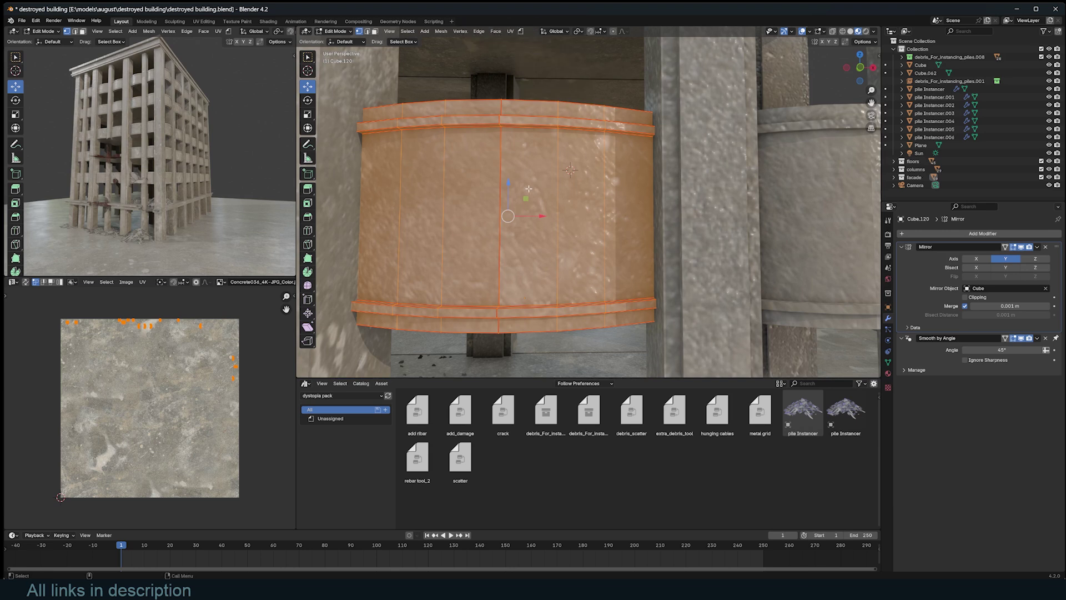
{"action": "key", "text": "q"}
{"action": "mouse_move", "coordinate": [538, 190]}
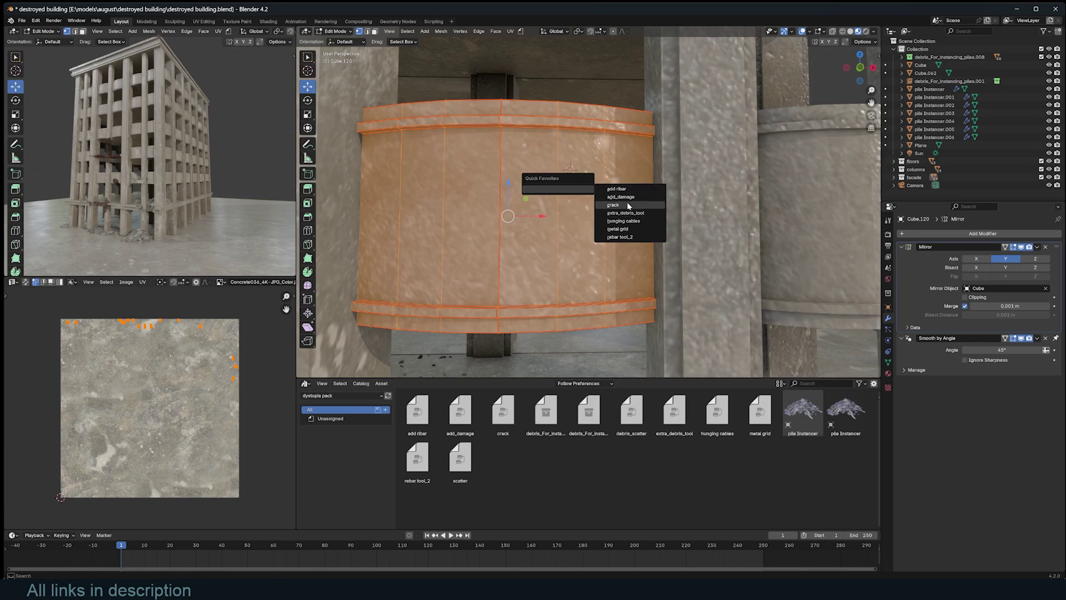
{"action": "left_click", "coordinate": [628, 206]}
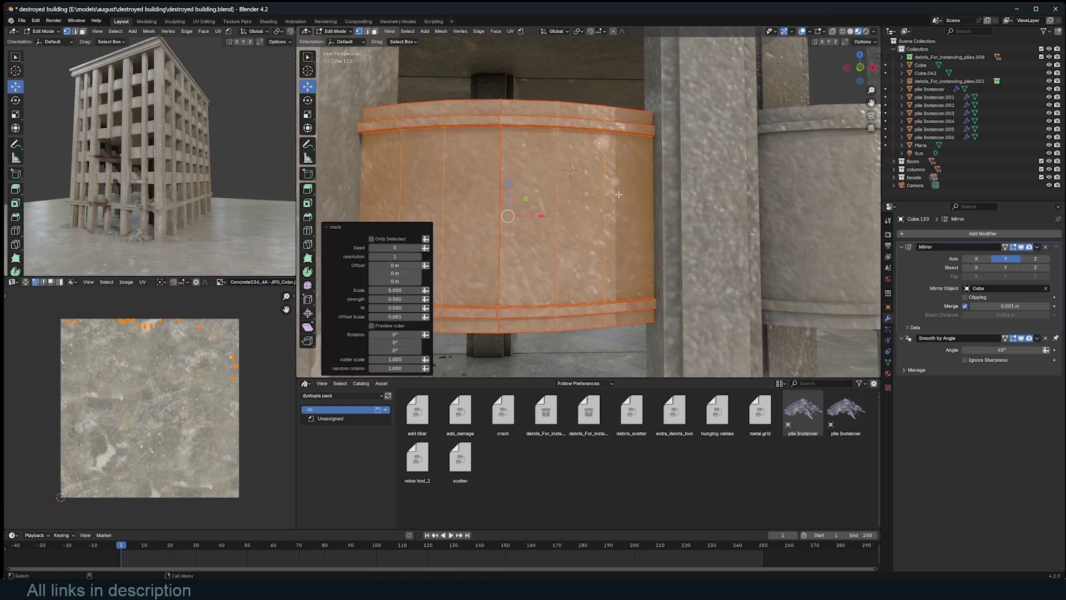
{"action": "middle_click_drag", "start_coordinate": [618, 195], "coordinate": [680, 172]}
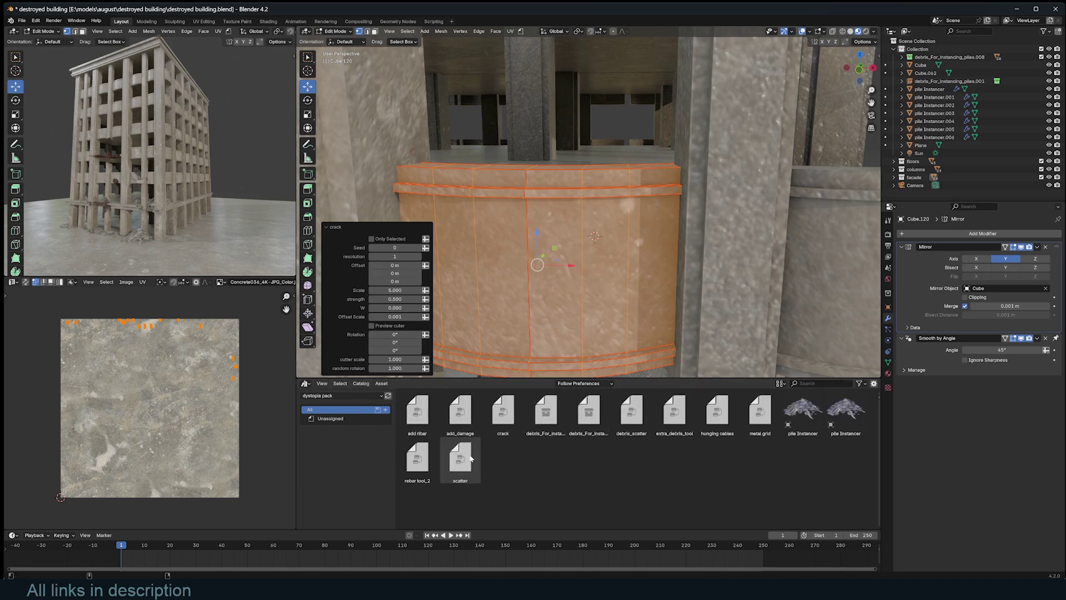
Step: Change the Asset Browser area below the viewport to the Shader Editor
{"action": "left_click", "coordinate": [304, 384]}
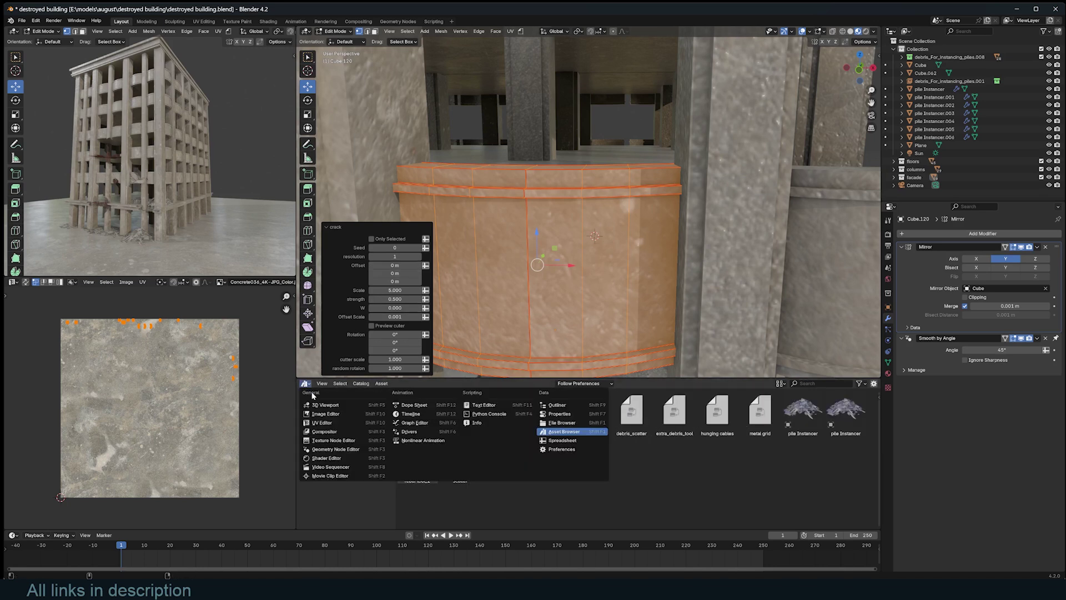
{"action": "left_click", "coordinate": [332, 456]}
{"action": "middle_click_drag", "start_coordinate": [610, 272], "coordinate": [655, 258], "text": "shift"}
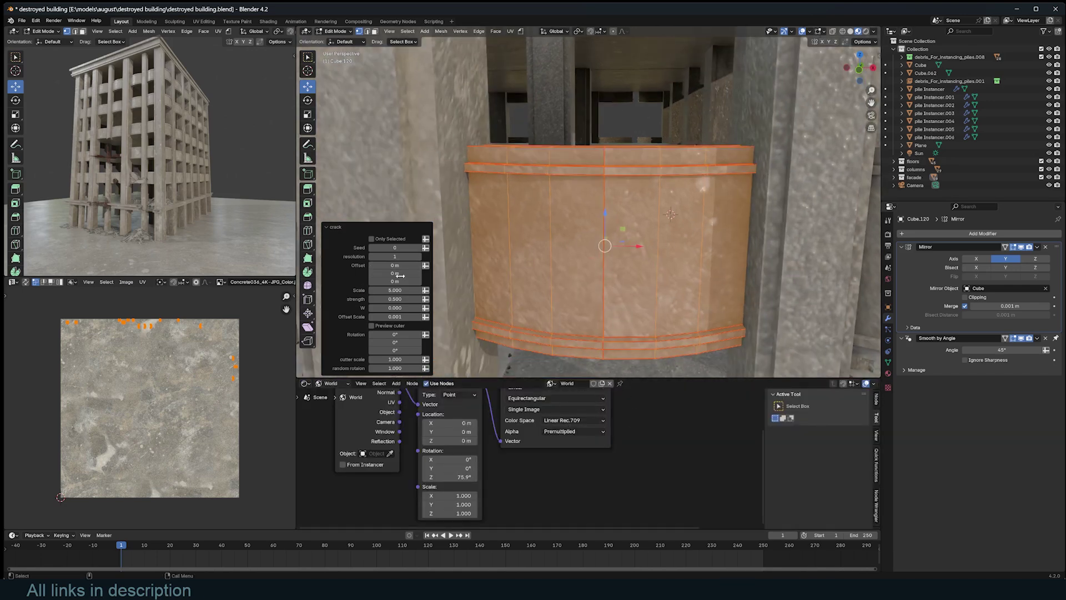
Step: Enable the crack tool's cutter preview and set its random rotation to 0
{"action": "left_click", "coordinate": [371, 326]}
{"action": "scroll", "coordinate": [578, 233], "scroll_direction": "down", "scroll_amount": 5}
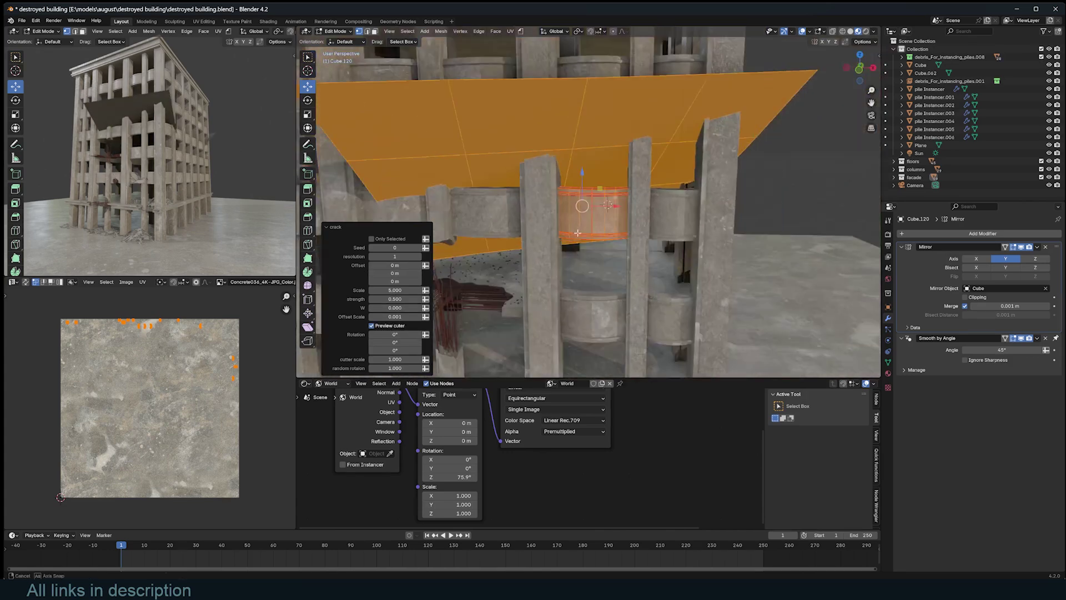
{"action": "mouse_move", "coordinate": [577, 233]}
{"action": "middle_mouse_down"}
{"action": "mouse_move", "coordinate": [516, 271]}
{"action": "mouse_move", "coordinate": [619, 267]}
{"action": "mouse_move", "coordinate": [574, 242]}
{"action": "middle_mouse_up"}
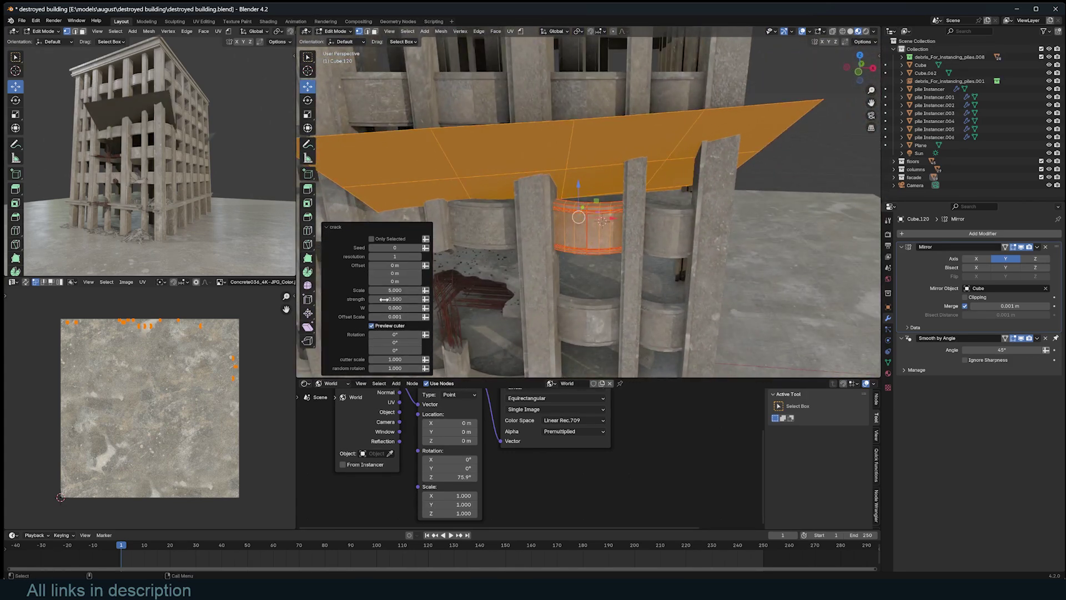
{"action": "left_click", "coordinate": [394, 368]}
{"action": "type", "text": "0"}
{"action": "key", "text": "Return"}
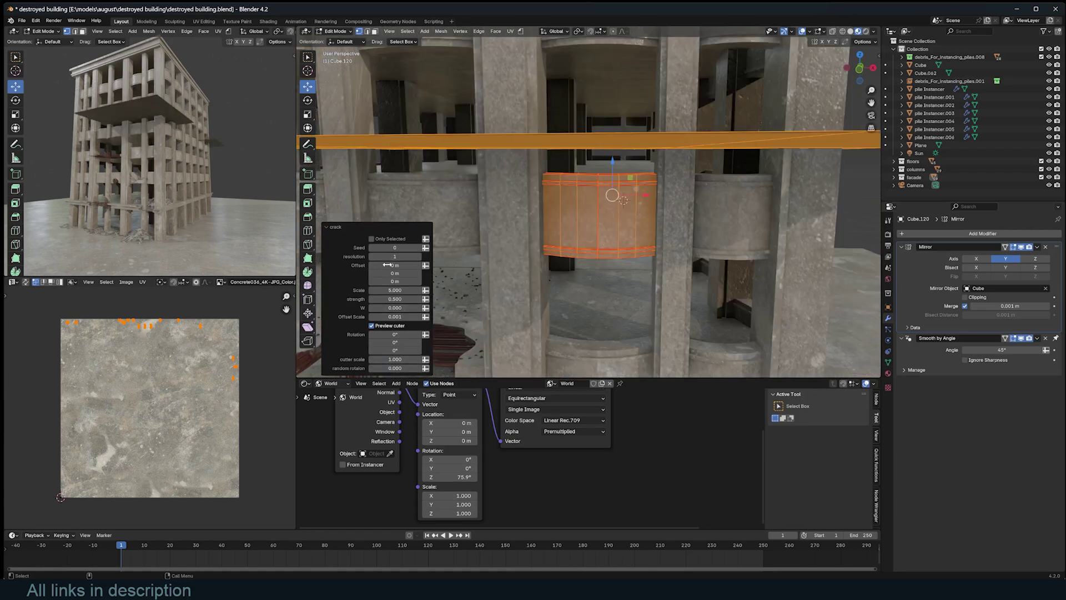
Step: Lower the crack cutter to a Z offset of -1.06 m and tilt it with a random rotation of -0.150
{"action": "mouse_move", "coordinate": [394, 281]}
{"action": "left_mouse_down"}
{"action": "mouse_move", "coordinate": [420, 279]}
{"action": "mouse_move", "coordinate": [378, 280]}
{"action": "left_mouse_up"}
{"action": "mouse_move", "coordinate": [395, 368]}
{"action": "left_mouse_down"}
{"action": "mouse_move", "coordinate": [407, 367]}
{"action": "mouse_move", "coordinate": [383, 368]}
{"action": "left_mouse_up"}
{"action": "middle_click_drag", "start_coordinate": [516, 277], "coordinate": [482, 275]}
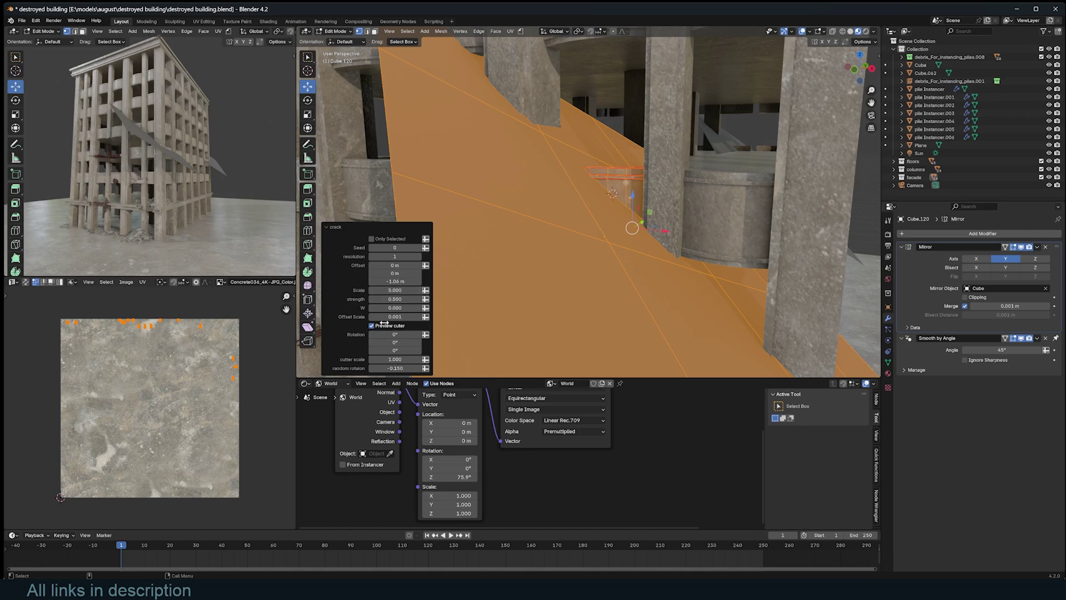
Step: Set the cutter scale to 0.510 and its offset to -0.17, -0.32 and -0.64 m so it crosses the panel
{"action": "left_click_drag", "start_coordinate": [395, 359], "coordinate": [391, 360]}
{"action": "middle_click_drag", "start_coordinate": [541, 273], "coordinate": [583, 260]}
{"action": "left_click_drag", "start_coordinate": [380, 265], "coordinate": [421, 281]}
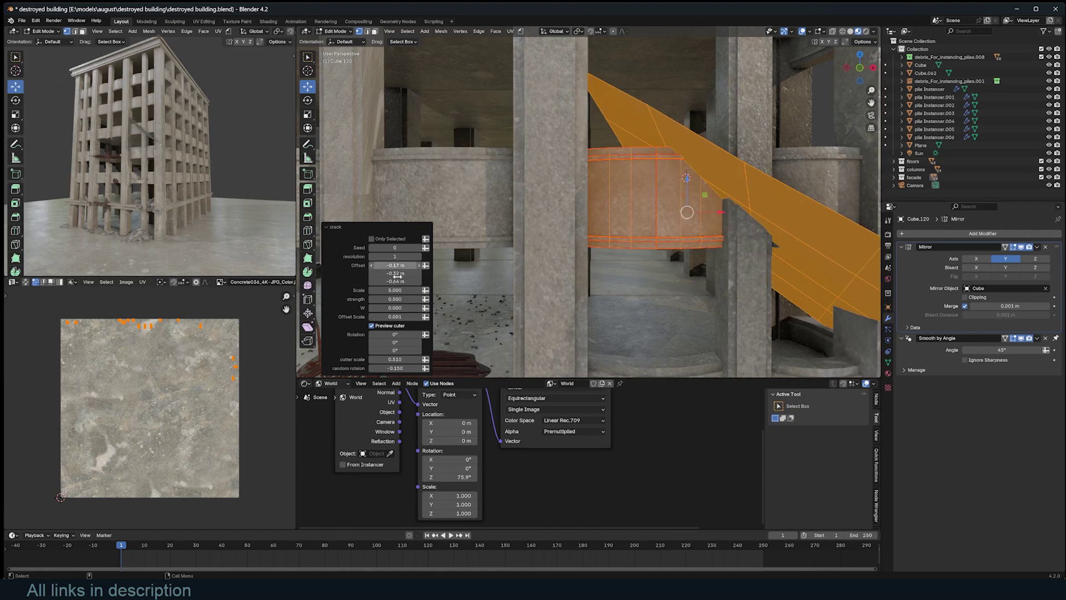
Step: Turn off the cutter preview and open up the crack with an offset scale of 0.041
{"action": "left_click", "coordinate": [373, 326]}
{"action": "scroll", "coordinate": [683, 219], "scroll_direction": "up", "scroll_amount": 2}
{"action": "middle_click_drag", "start_coordinate": [682, 218], "coordinate": [662, 229]}
{"action": "scroll", "coordinate": [683, 219], "scroll_direction": "up", "scroll_amount": 3}
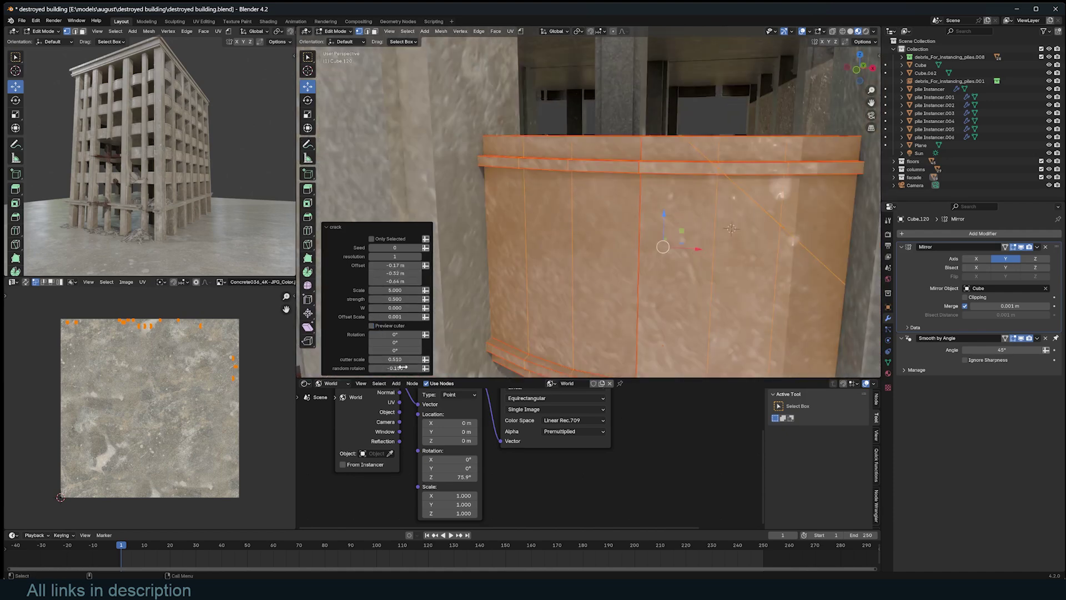
{"action": "left_click_drag", "start_coordinate": [405, 317], "coordinate": [407, 317]}
{"action": "middle_click_drag", "start_coordinate": [613, 255], "coordinate": [612, 250]}
{"action": "scroll", "coordinate": [611, 251], "scroll_direction": "up", "scroll_amount": 2}
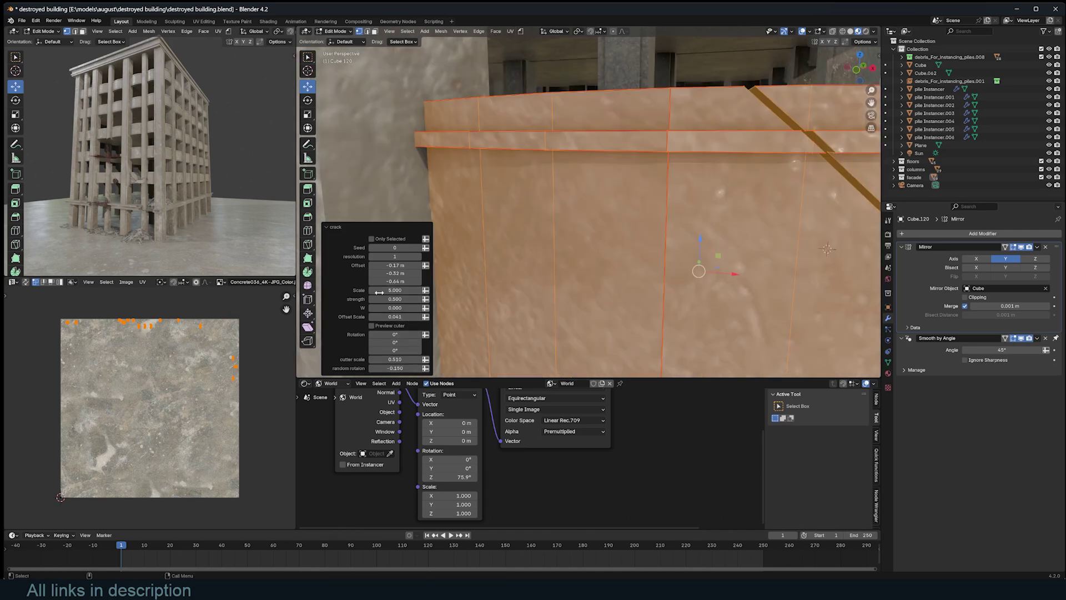
{"action": "middle_click_drag", "start_coordinate": [519, 284], "coordinate": [564, 282]}
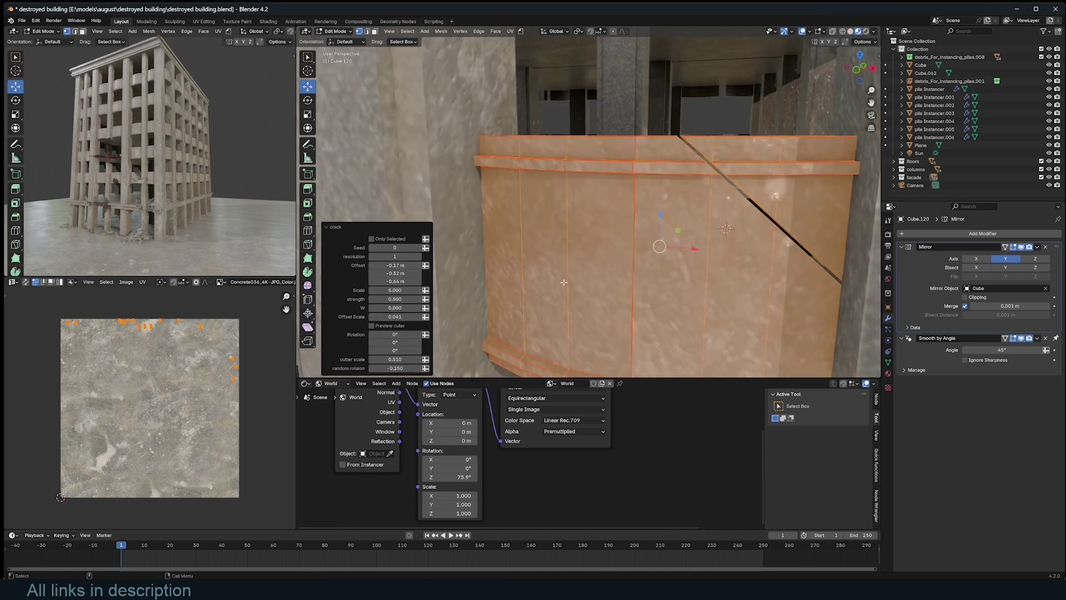
Step: Set the crack's resolution to 5 for a more jagged edge
{"action": "left_click", "coordinate": [420, 257]}
{"action": "left_click", "coordinate": [420, 257]}
{"action": "left_click", "coordinate": [420, 257]}
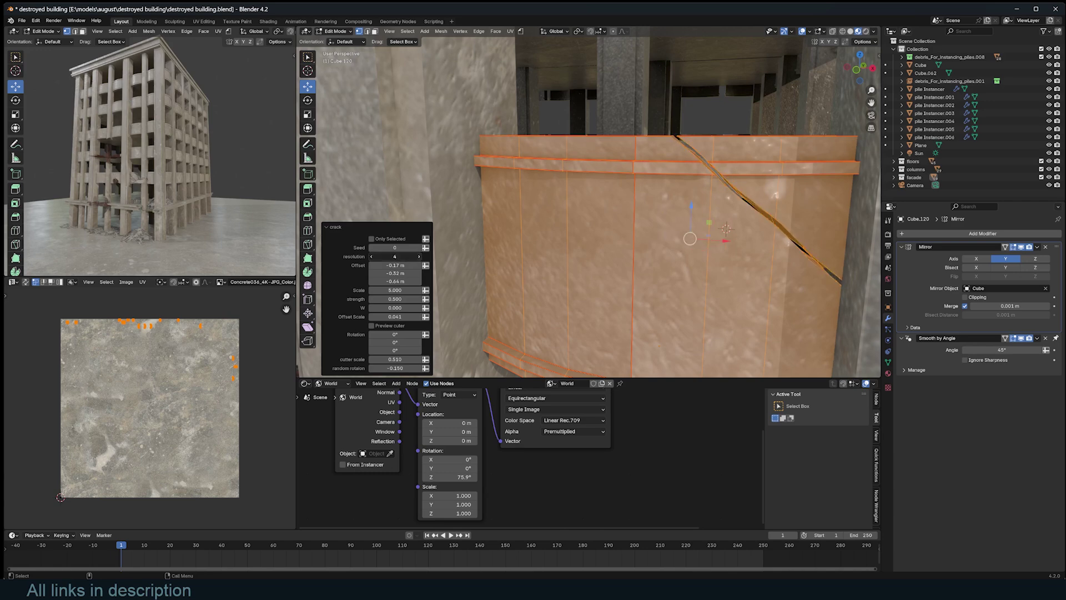
{"action": "left_click", "coordinate": [420, 257]}
{"action": "left_click", "coordinate": [419, 257]}
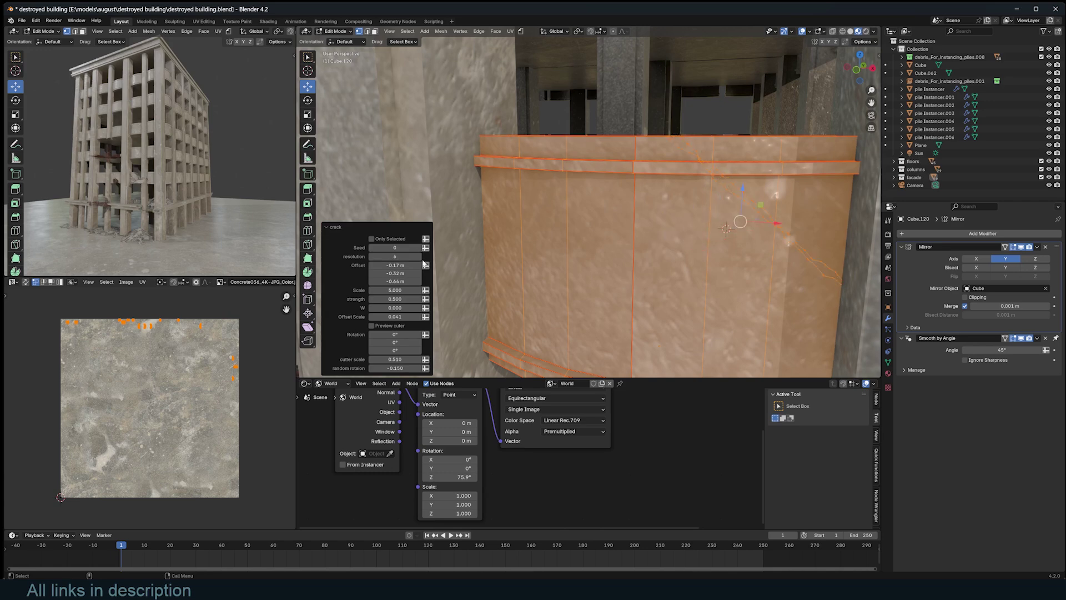
{"action": "left_click", "coordinate": [371, 257]}
Step: Shift the crack to a Z offset of -1.1 m and narrow it with an offset scale of 0.019
{"action": "middle_click_drag", "start_coordinate": [747, 190], "coordinate": [647, 230]}
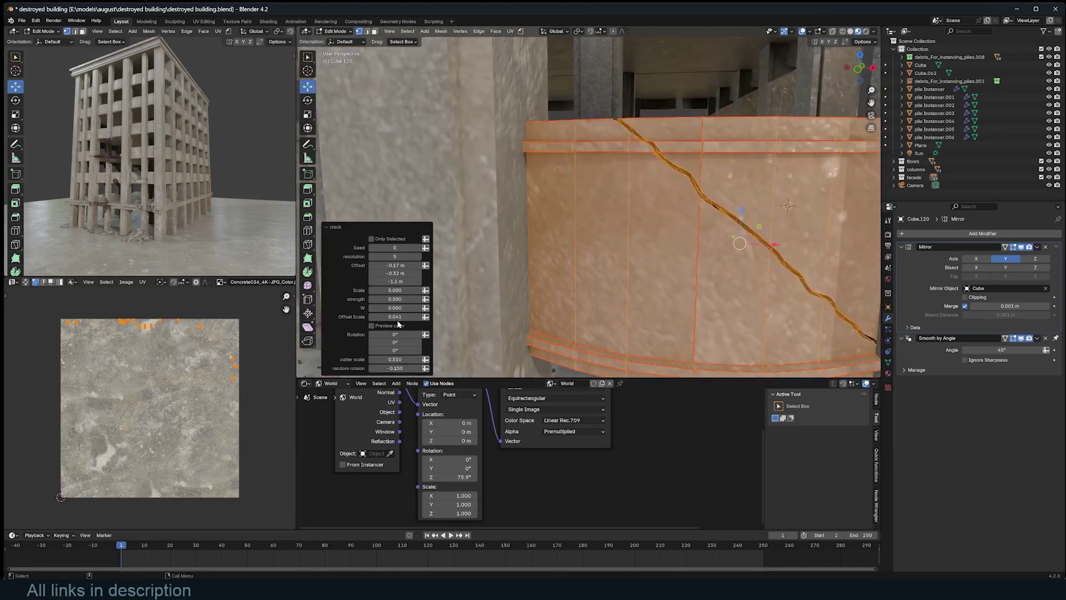
{"action": "left_click_drag", "start_coordinate": [395, 317], "coordinate": [384, 317]}
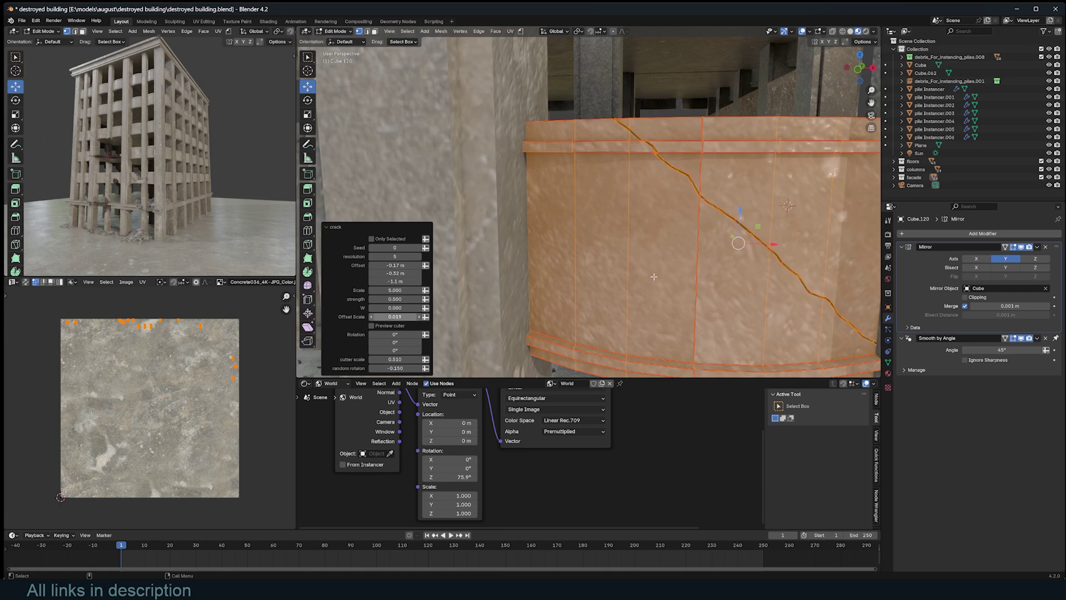
{"action": "scroll", "coordinate": [656, 275], "scroll_direction": "down", "scroll_amount": 4}
{"action": "scroll", "coordinate": [656, 276], "scroll_direction": "up", "scroll_amount": 4}
Step: Leave Edit Mode and isolate the cracked facade panel in local view
{"action": "key", "text": "Tab"}
{"action": "key", "text": "KP_Divide"}
{"action": "scroll", "coordinate": [668, 238], "scroll_direction": "down", "scroll_amount": 3}
{"action": "middle_click_drag", "start_coordinate": [667, 238], "coordinate": [654, 258]}
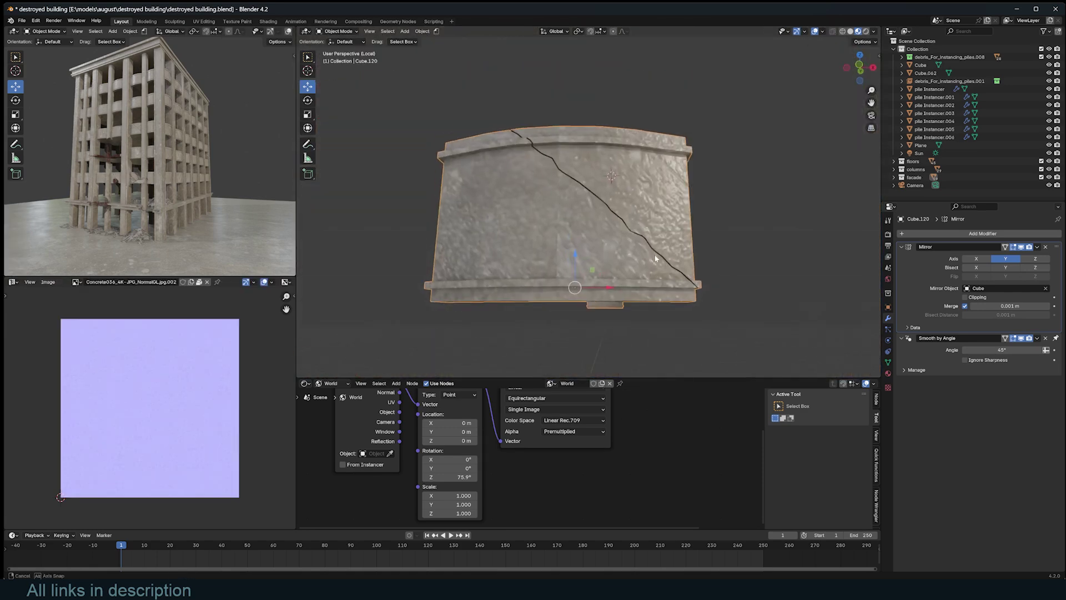
Step: Widen the middle of the crack by moving its selected faces down with smooth proportional editing limited to connected geometry
{"action": "key", "text": "Tab"}
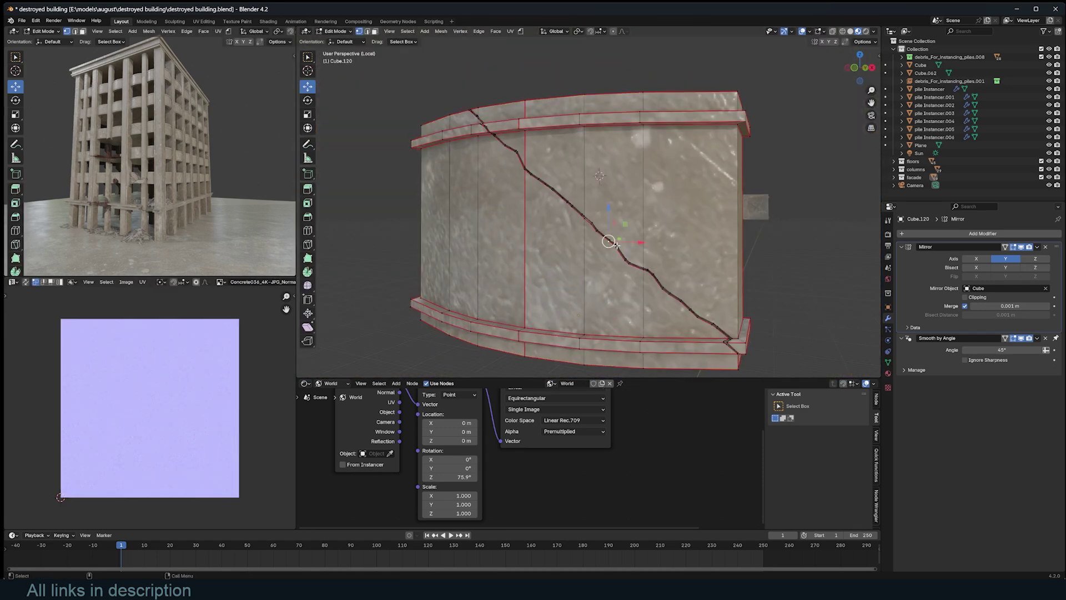
{"action": "left_click_drag", "start_coordinate": [609, 214], "coordinate": [608, 227]}
{"action": "left_click", "coordinate": [624, 33]}
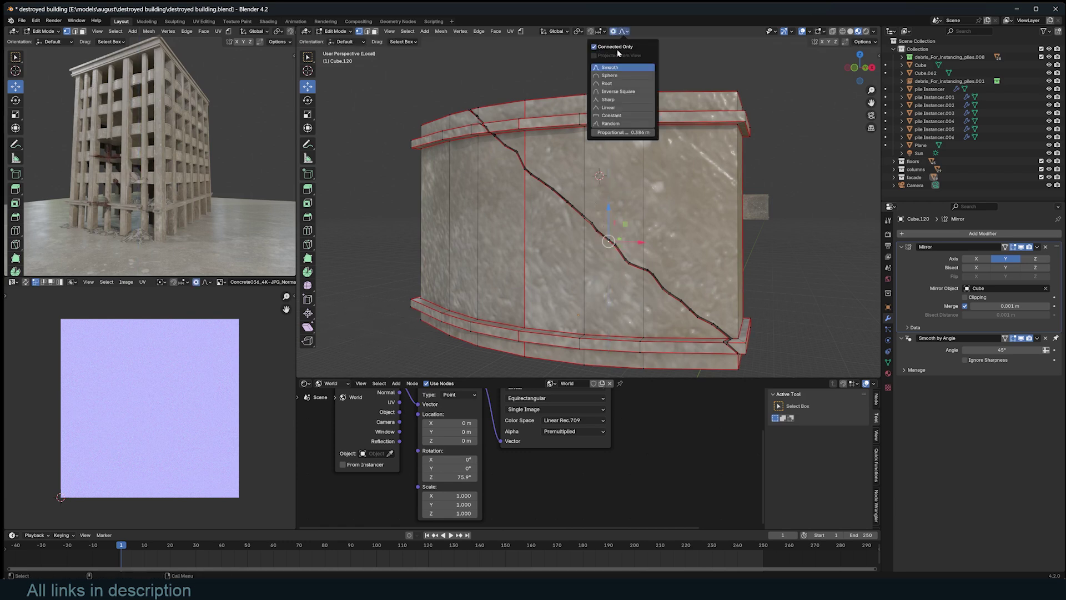
{"action": "left_click_drag", "start_coordinate": [607, 209], "coordinate": [606, 229]}
{"action": "key", "text": "Tab"}
{"action": "middle_click_drag", "start_coordinate": [619, 260], "coordinate": [601, 209]}
Step: Apply the add_damage tool to the cracked facade panel in Edit Mode, previewing the damage shape on its own once
{"action": "key", "text": "Tab"}
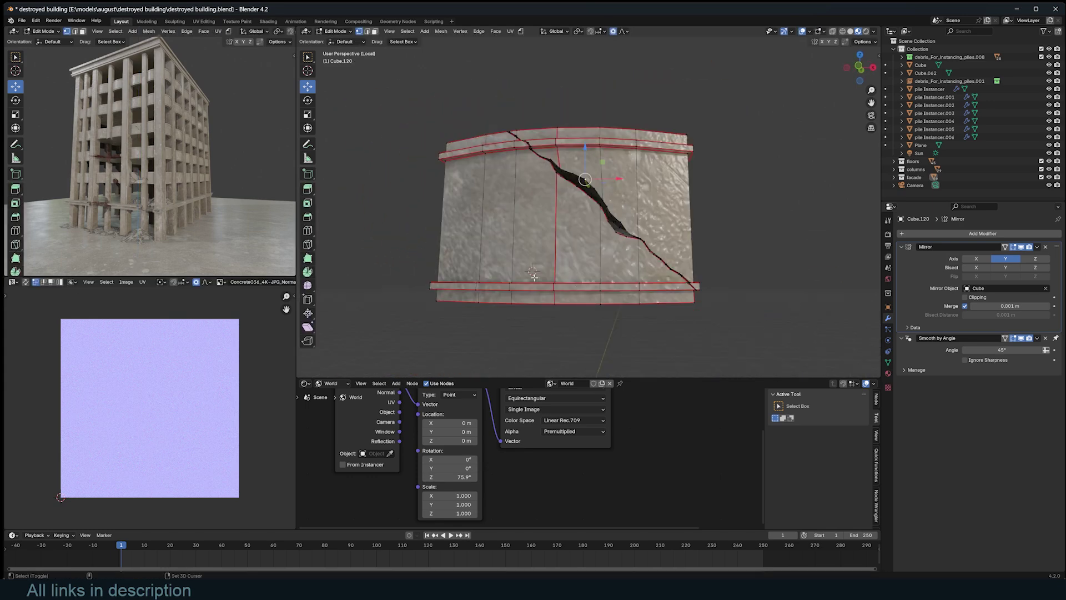
{"action": "key", "text": "q"}
{"action": "mouse_move", "coordinate": [535, 281]}
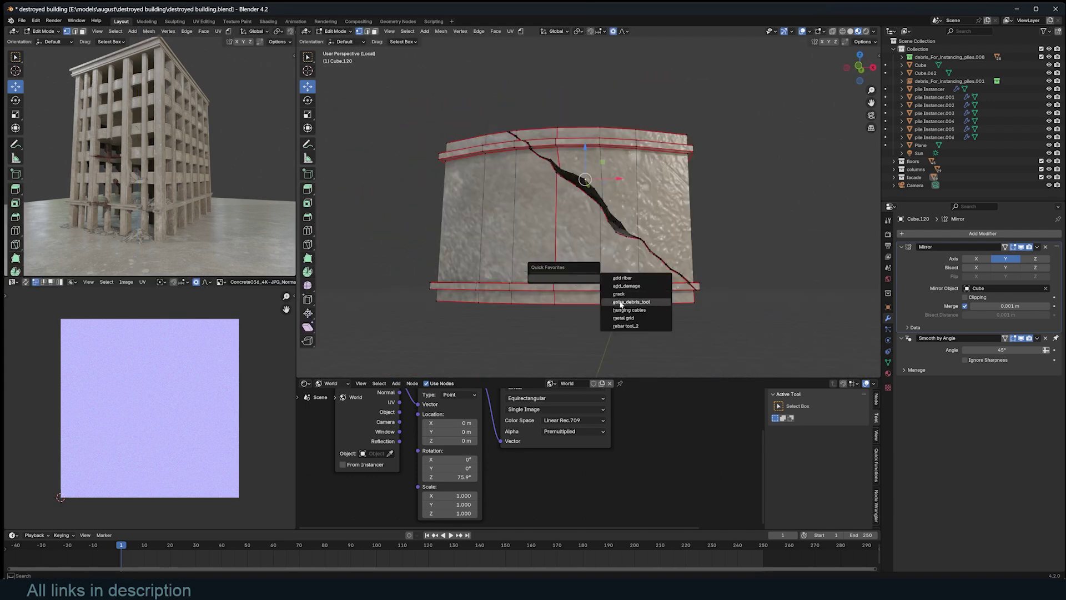
{"action": "left_click", "coordinate": [601, 289]}
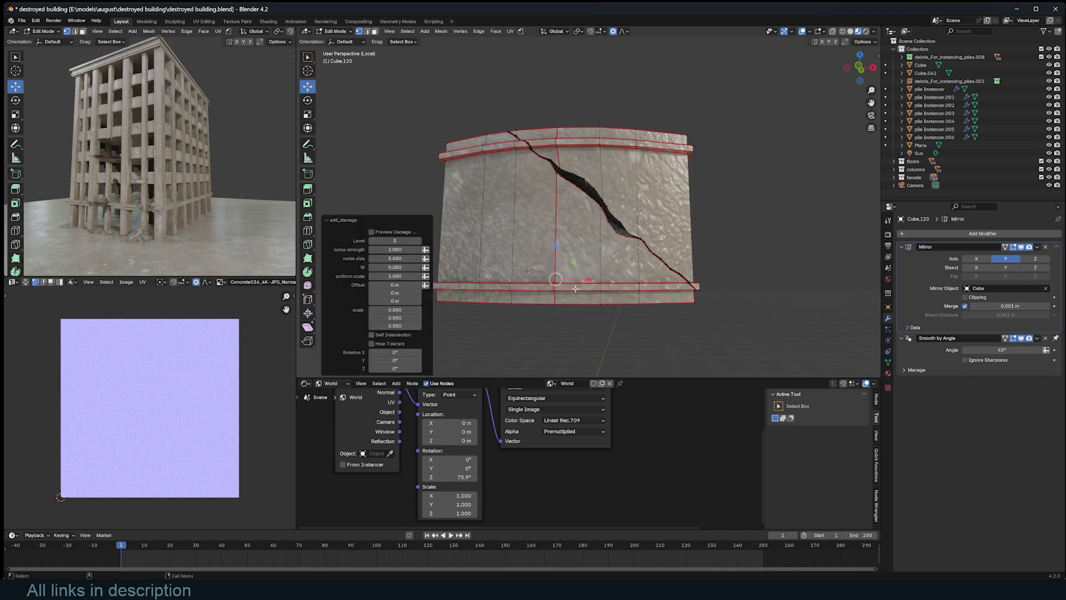
{"action": "middle_click_drag", "start_coordinate": [606, 289], "coordinate": [646, 261]}
{"action": "scroll", "coordinate": [647, 261], "scroll_direction": "up", "scroll_amount": 6}
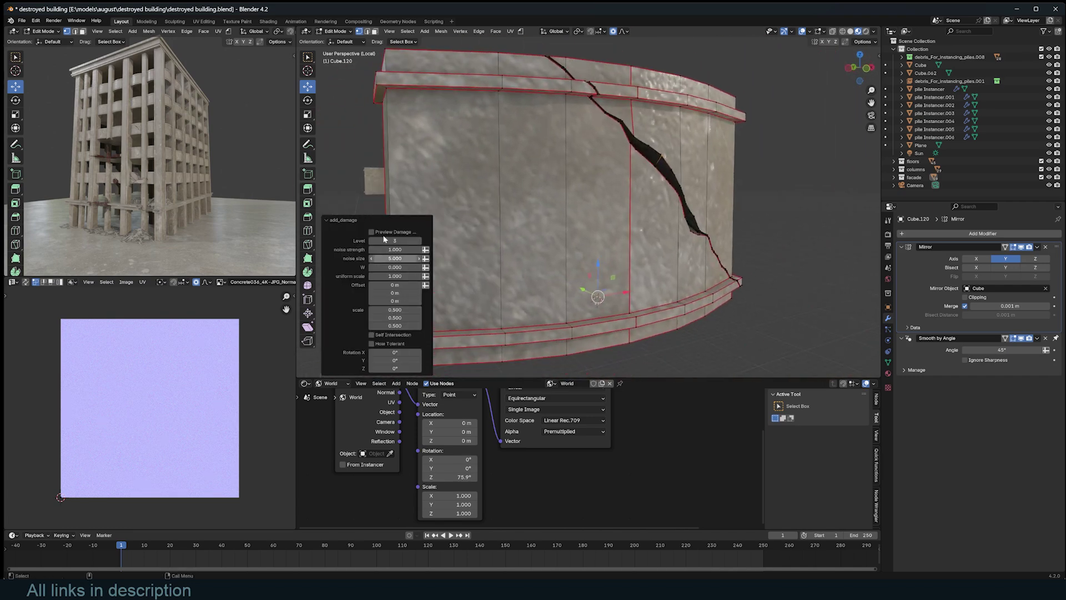
{"action": "left_click", "coordinate": [388, 233]}
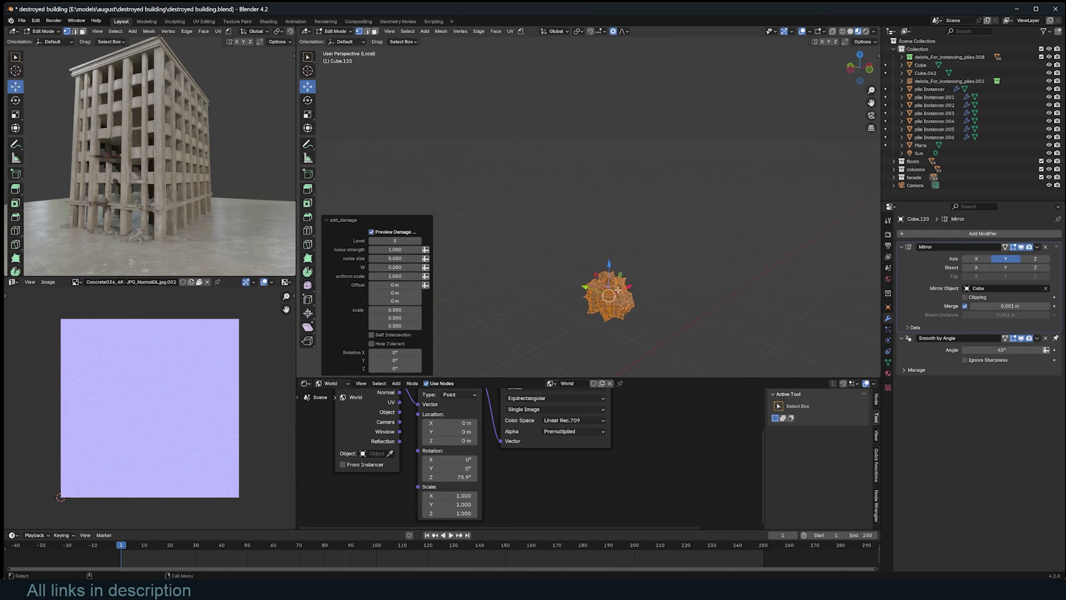
{"action": "left_click", "coordinate": [399, 236]}
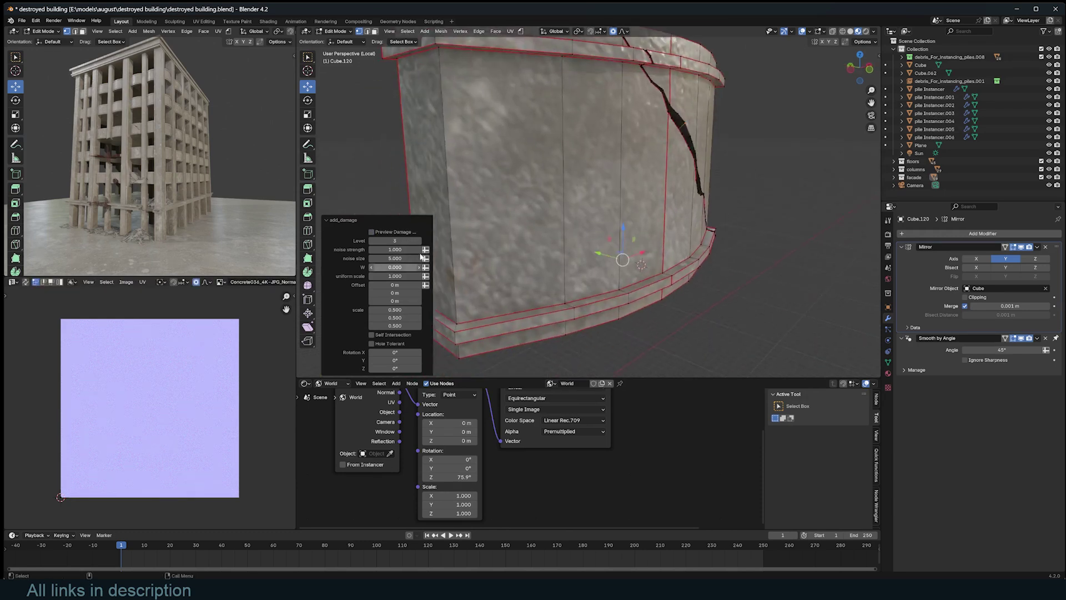
Step: Set the damage's X offset to 0.58 m and its uniform scale to 5
{"action": "left_click_drag", "start_coordinate": [412, 285], "coordinate": [414, 285]}
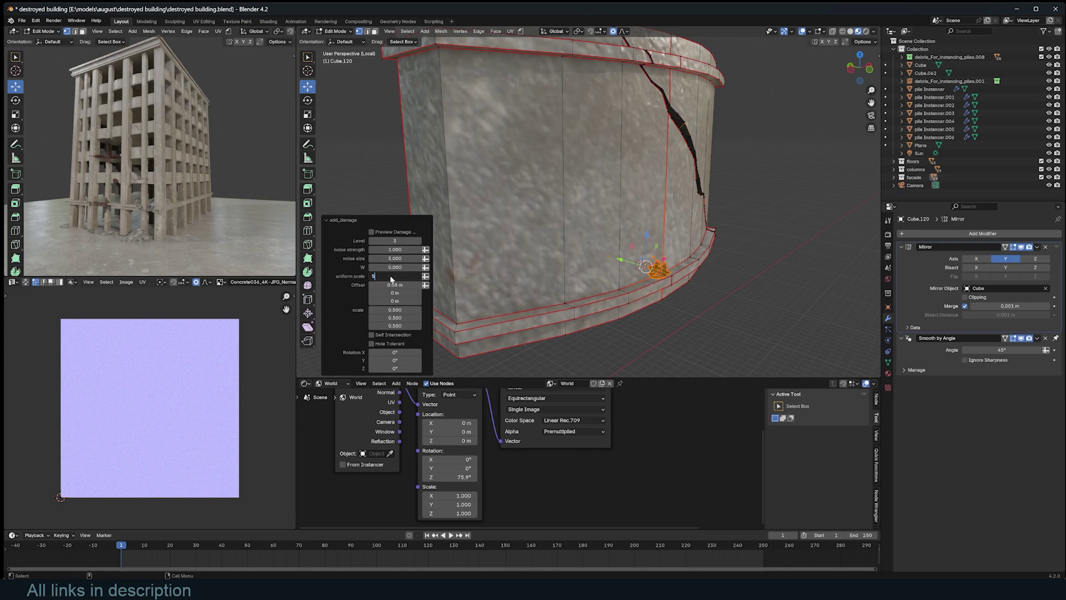
{"action": "left_click", "coordinate": [391, 279]}
{"action": "type", "text": "5"}
{"action": "key", "text": "Return"}
{"action": "middle_click_drag", "start_coordinate": [561, 249], "coordinate": [510, 247]}
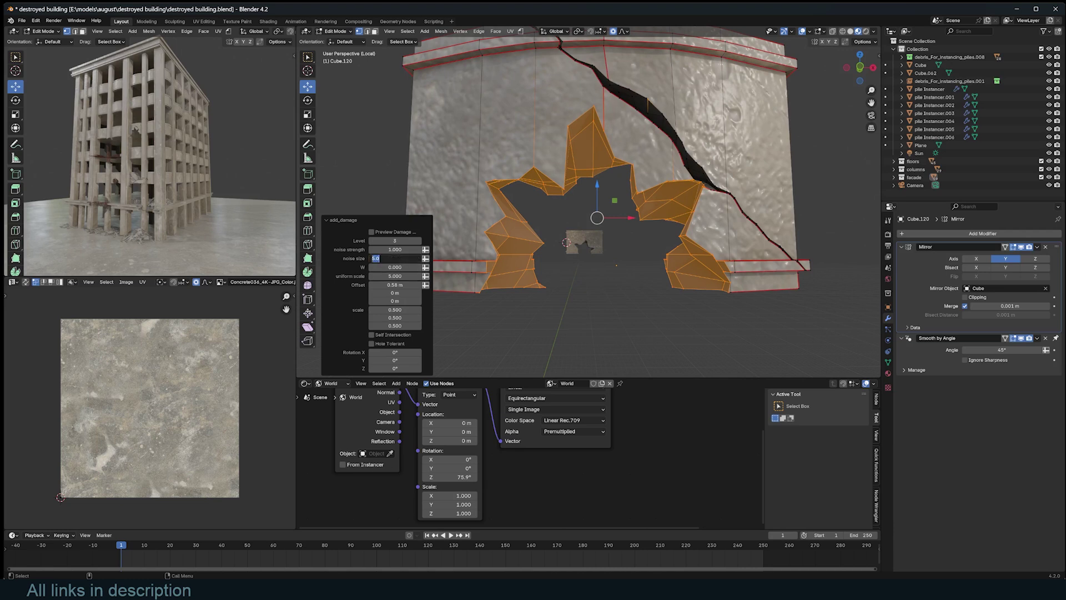
Step: Try a damage noise size of 0.5, settle on 3, and set the Z offset to -0.16 m
{"action": "left_click", "coordinate": [393, 259]}
{"action": "type", "text": ".5"}
{"action": "key", "text": "Return"}
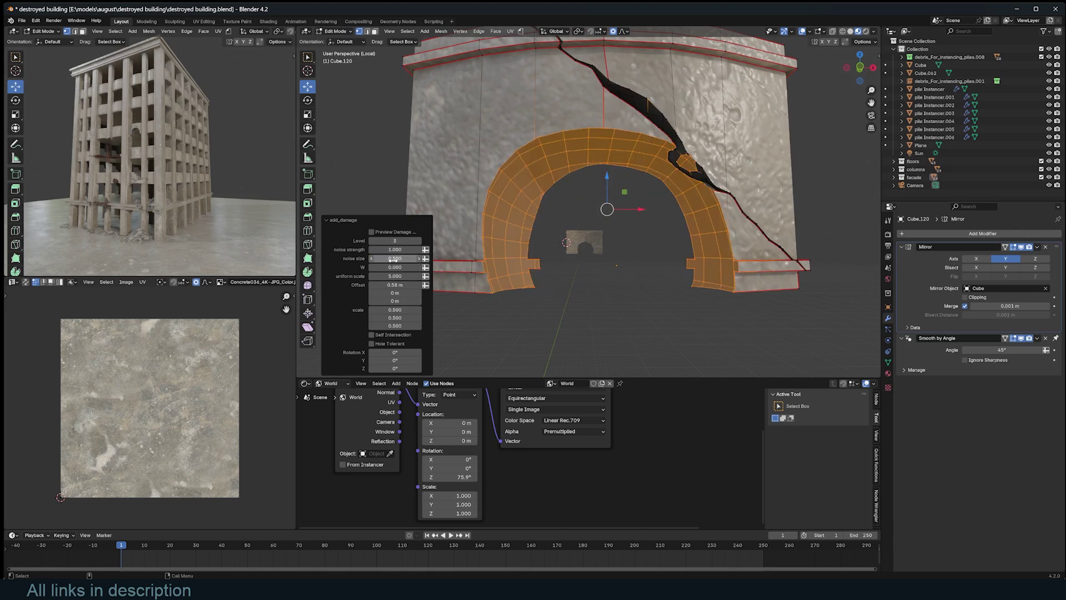
{"action": "key", "text": "Return"}
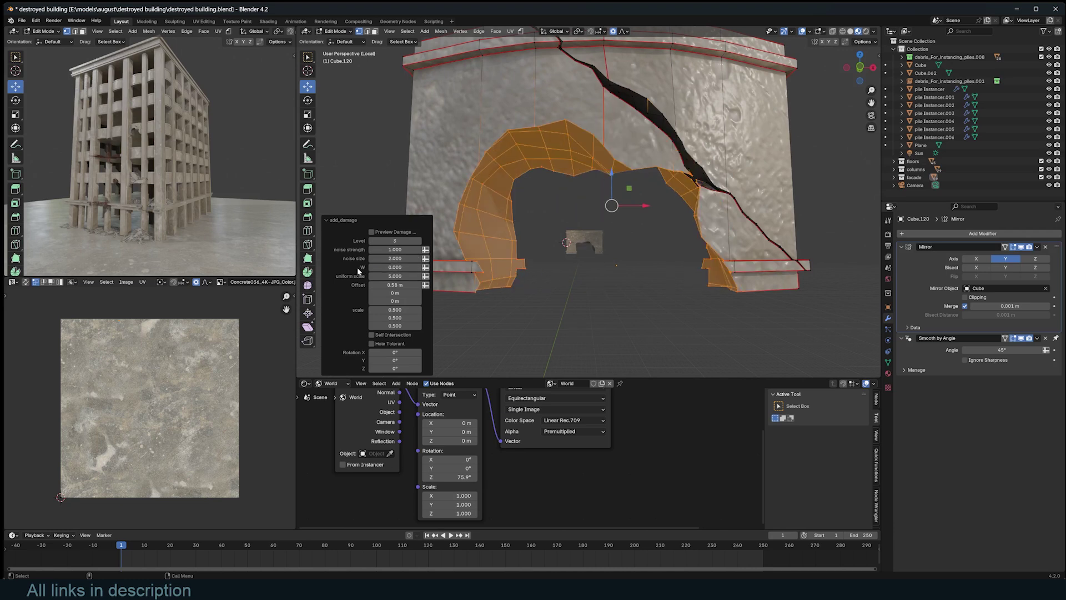
{"action": "middle_click_drag", "start_coordinate": [666, 222], "coordinate": [497, 159]}
Step: Unwrap the hole's selected inner faces and create seams from their UV islands
{"action": "key", "text": "u"}
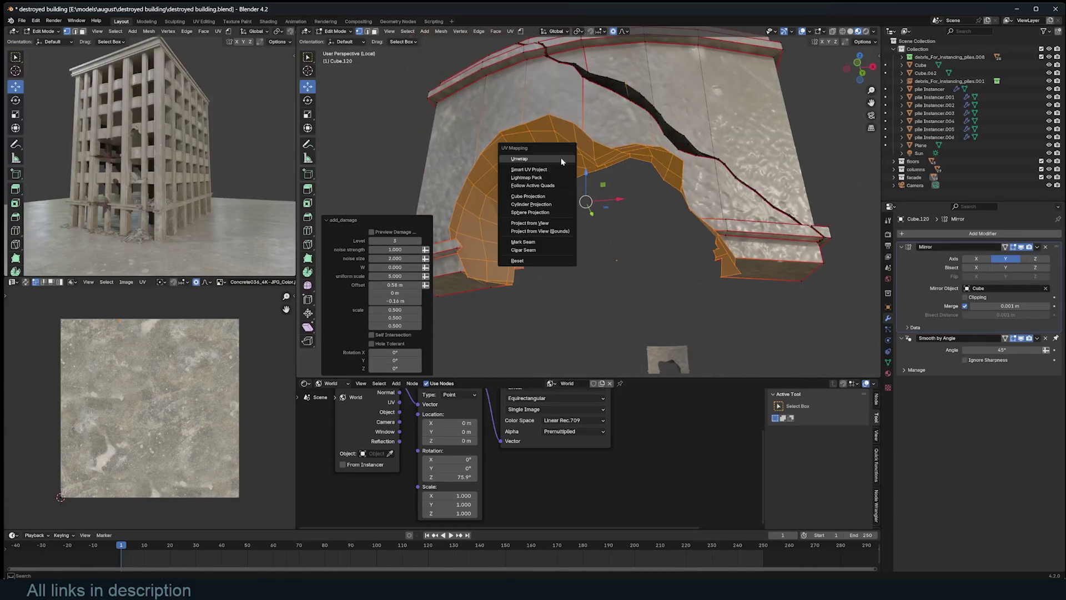
{"action": "left_click", "coordinate": [562, 161]}
{"action": "key", "text": "a"}
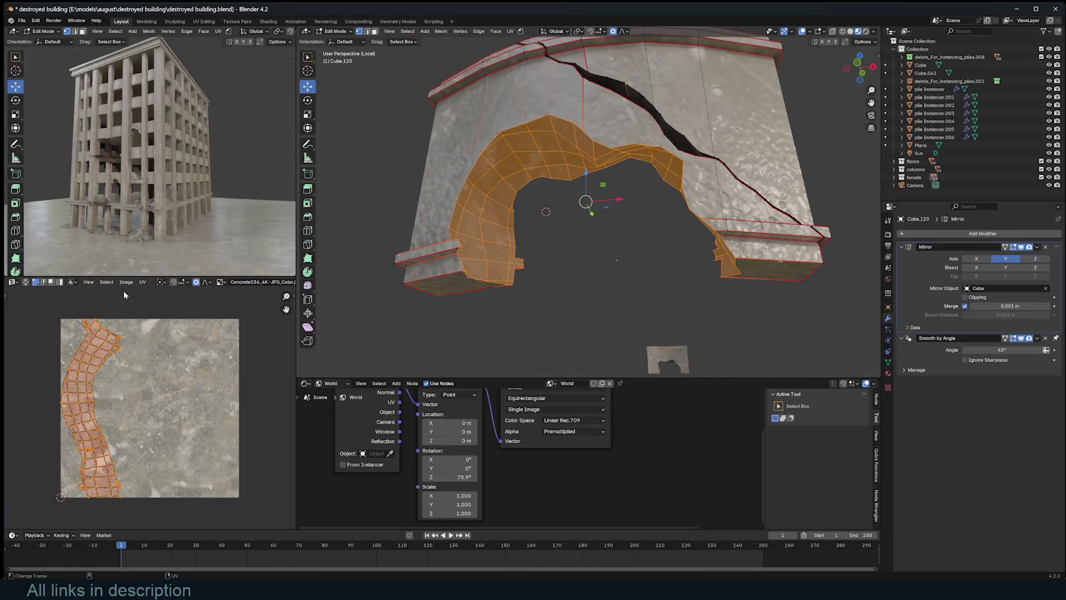
{"action": "left_click", "coordinate": [142, 282]}
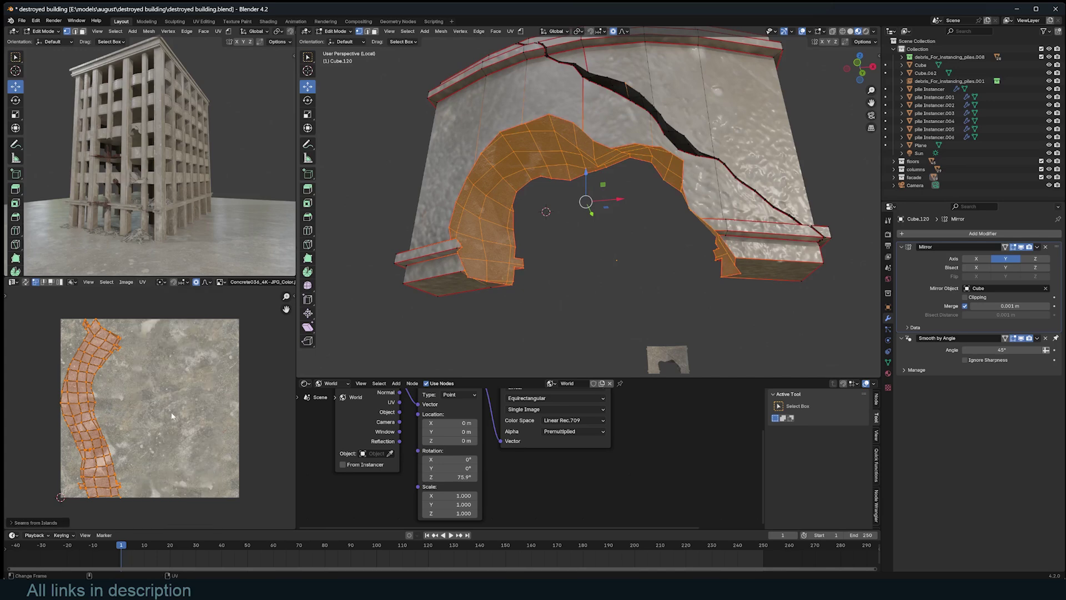
Step: Examine the hole's broken inner surface in Object and Edit Mode and check the panel's evx_tf_pbr_inside.001 material
{"action": "key", "text": "Tab"}
{"action": "middle_click_drag", "start_coordinate": [540, 253], "coordinate": [603, 175]}
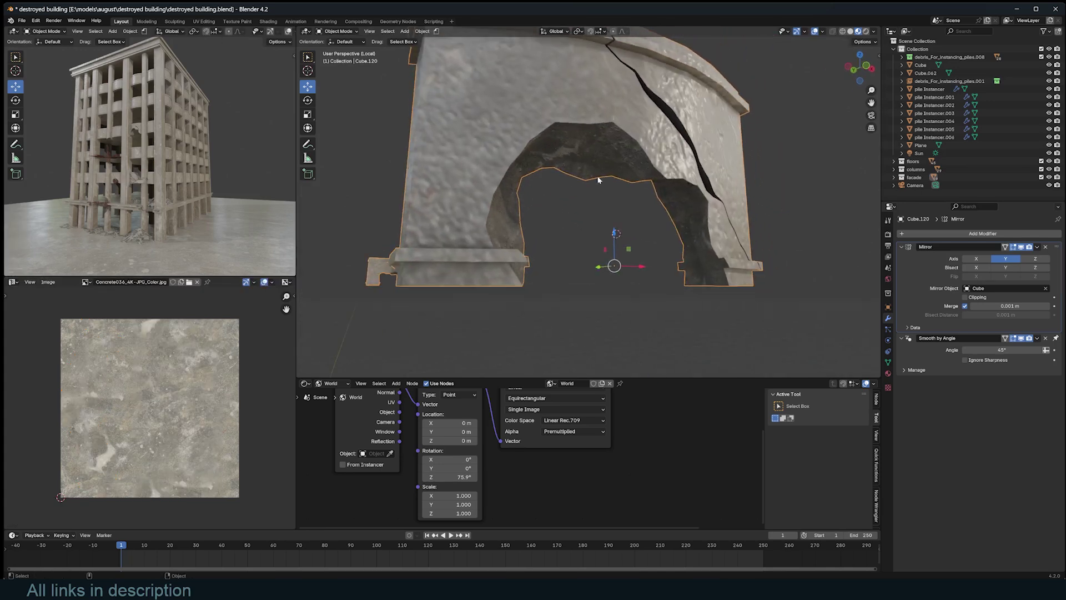
{"action": "key", "text": "Tab"}
{"action": "middle_click_drag", "start_coordinate": [547, 150], "coordinate": [615, 213]}
{"action": "key", "text": "Tab"}
{"action": "scroll", "coordinate": [661, 215], "scroll_direction": "down", "scroll_amount": 3}
{"action": "left_click", "coordinate": [887, 373]}
{"action": "scroll", "coordinate": [590, 172], "scroll_direction": "up", "scroll_amount": 4}
{"action": "middle_click_drag", "start_coordinate": [555, 183], "coordinate": [593, 133]}
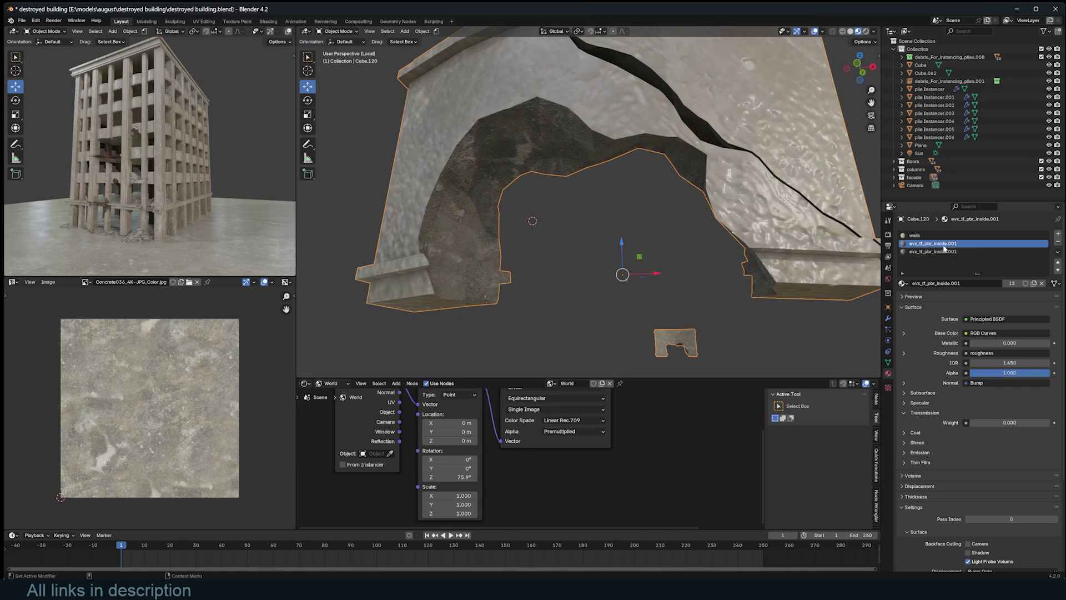
{"action": "key", "text": "Tab"}
{"action": "scroll", "coordinate": [680, 253], "scroll_direction": "down", "scroll_amount": 4}
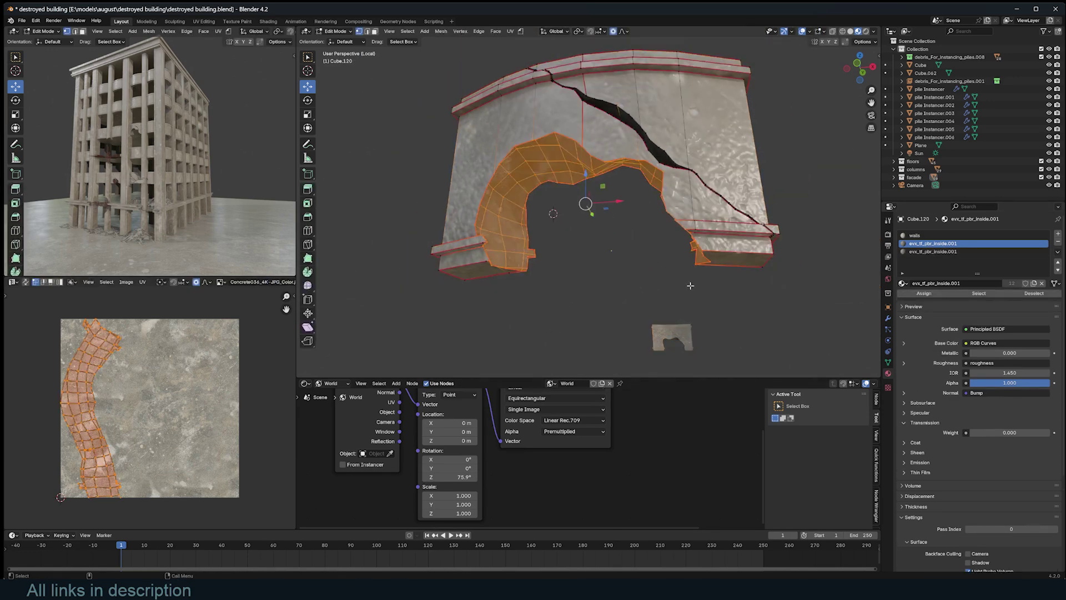
{"action": "key", "text": "Tab"}
Step: Switch the Shader Editor from world to object nodes and adjust the RGB Curves of the evx_tf_pbr_inside.001 material
{"action": "left_click", "coordinate": [306, 383]}
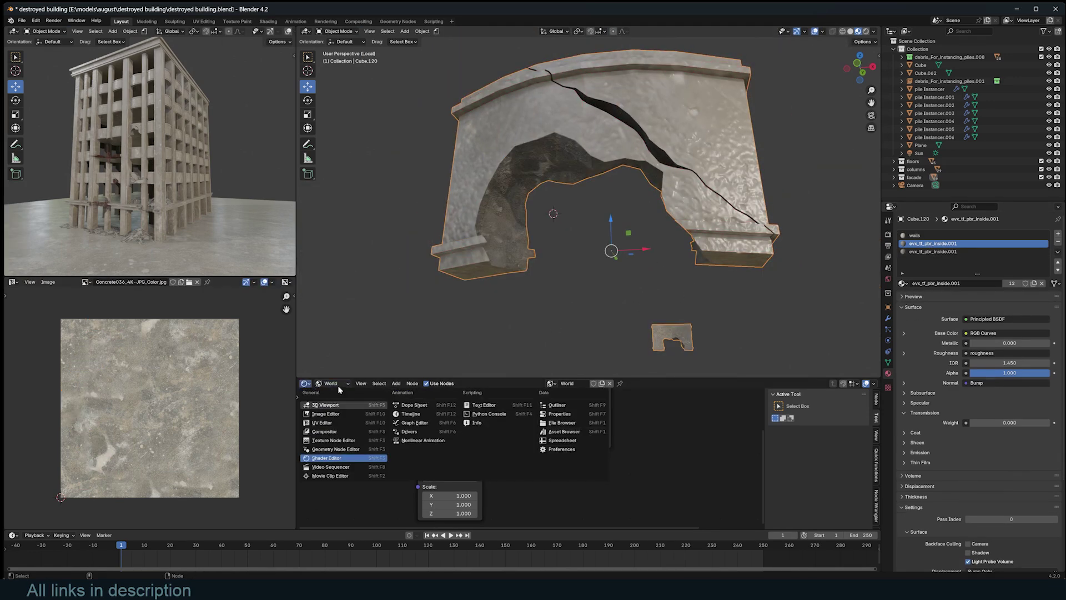
{"action": "left_click", "coordinate": [332, 383]}
{"action": "left_click", "coordinate": [338, 402]}
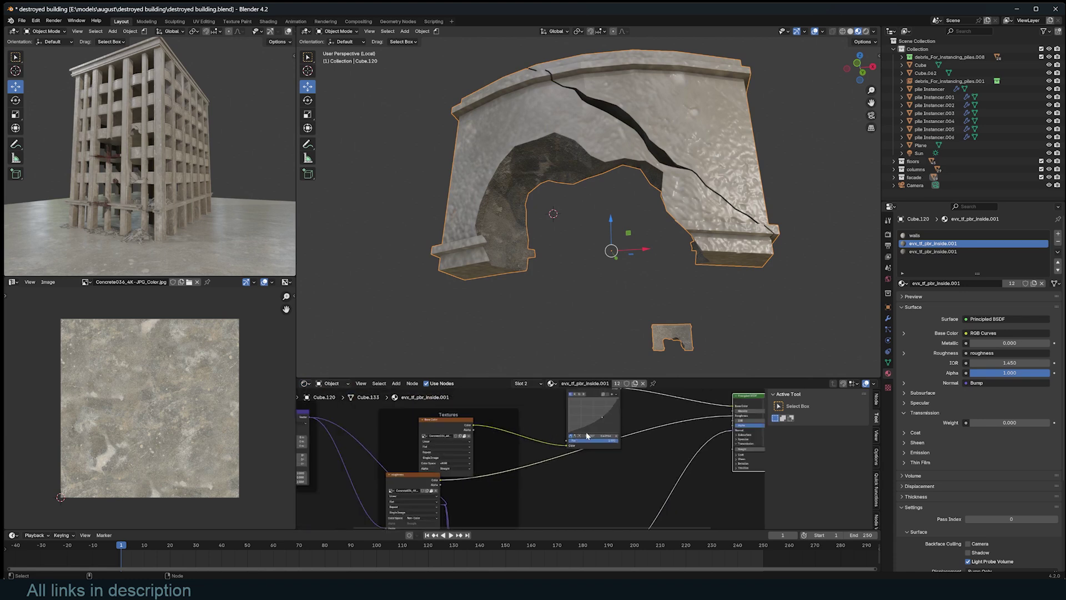
{"action": "scroll", "coordinate": [587, 436], "scroll_direction": "up", "scroll_amount": 2}
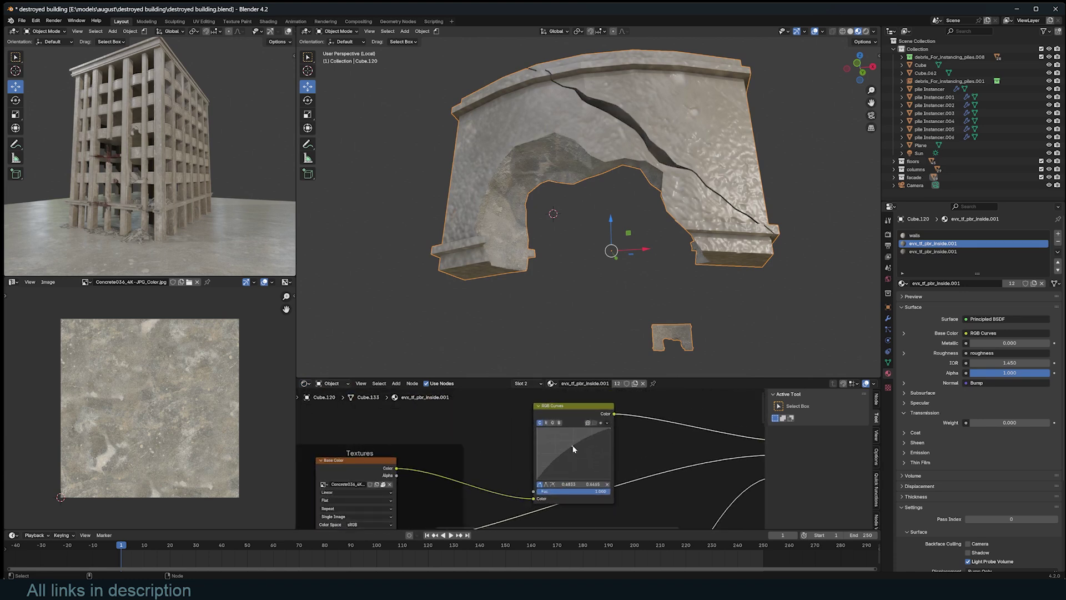
{"action": "left_click_drag", "start_coordinate": [573, 446], "coordinate": [581, 464]}
Step: Move the Base Color texture node so it sits directly above the roughness texture node
{"action": "scroll", "coordinate": [533, 456], "scroll_direction": "down", "scroll_amount": 5}
{"action": "middle_click_drag", "start_coordinate": [317, 501], "coordinate": [544, 477]}
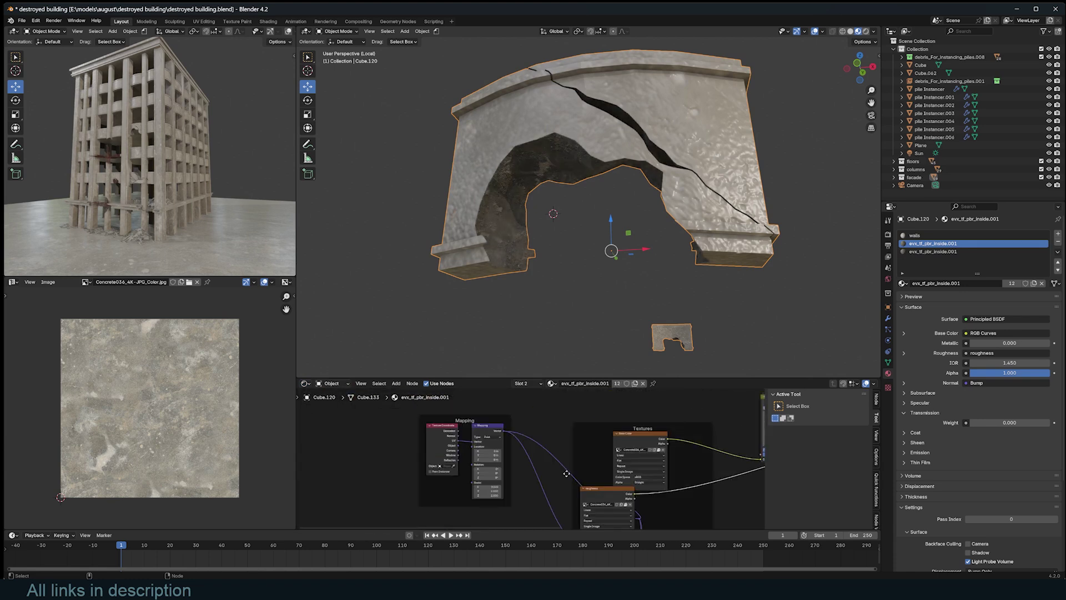
{"action": "left_click_drag", "start_coordinate": [643, 445], "coordinate": [606, 437]}
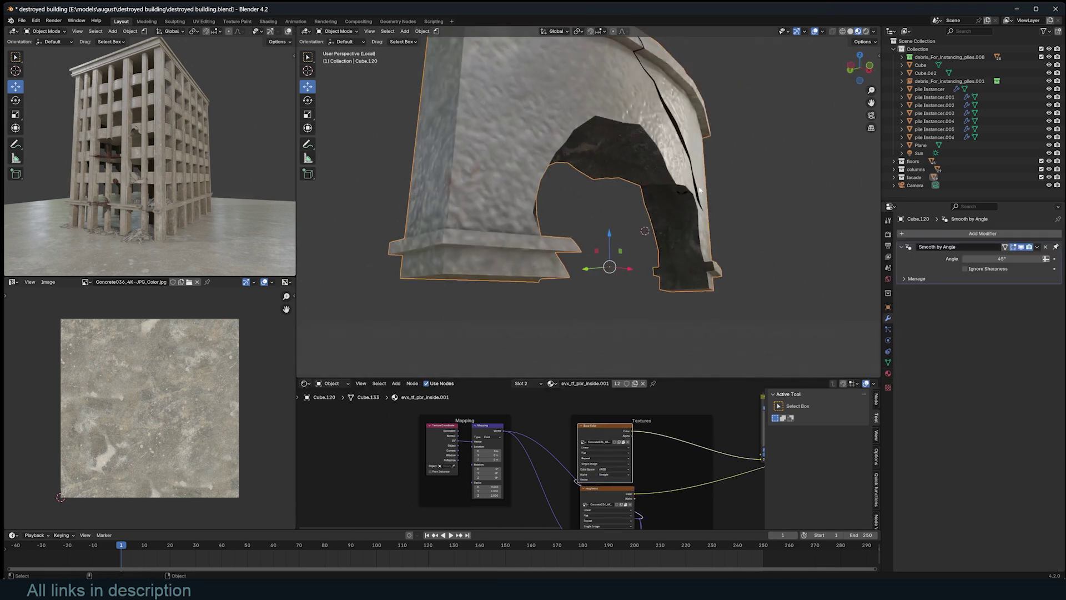
Step: Generate a metal grid on the hole's selected inner faces in Edit Mode
{"action": "middle_click_drag", "start_coordinate": [577, 167], "coordinate": [556, 150]}
{"action": "key", "text": "q"}
{"action": "mouse_move", "coordinate": [683, 165]}
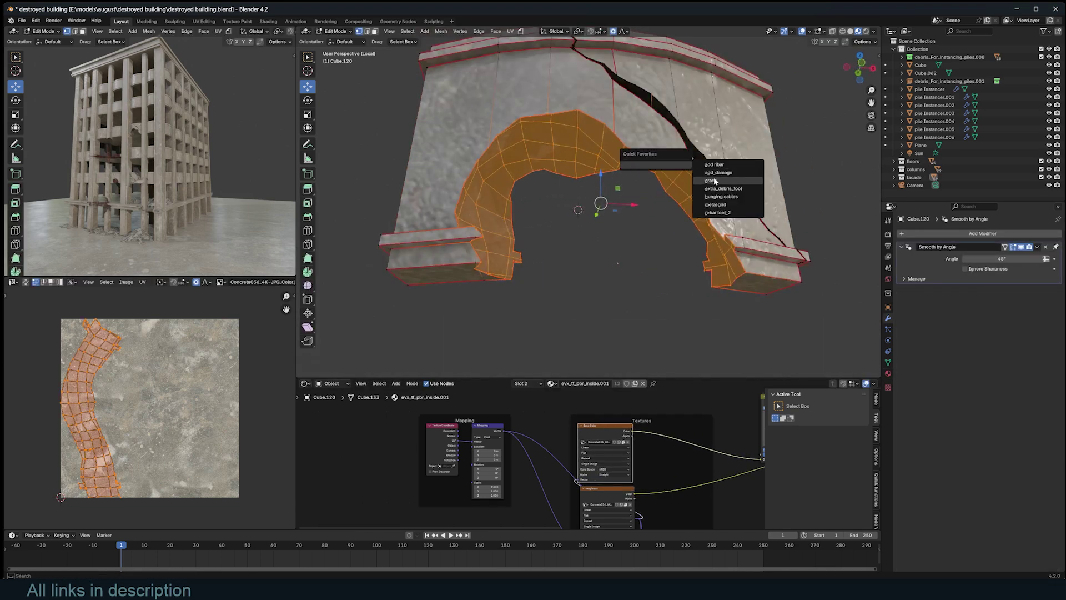
{"action": "left_click", "coordinate": [729, 206]}
{"action": "middle_click_drag", "start_coordinate": [729, 207], "coordinate": [633, 213]}
{"action": "scroll", "coordinate": [673, 217], "scroll_direction": "up", "scroll_amount": 3}
Step: Set the metal grid's gravity to 0 and its second rotation to 90°, 0°, 90°
{"action": "left_click", "coordinate": [375, 298]}
{"action": "type", "text": "0"}
{"action": "key", "text": "Return"}
{"action": "middle_click_drag", "start_coordinate": [716, 222], "coordinate": [772, 235]}
{"action": "middle_click_drag", "start_coordinate": [628, 217], "coordinate": [555, 222]}
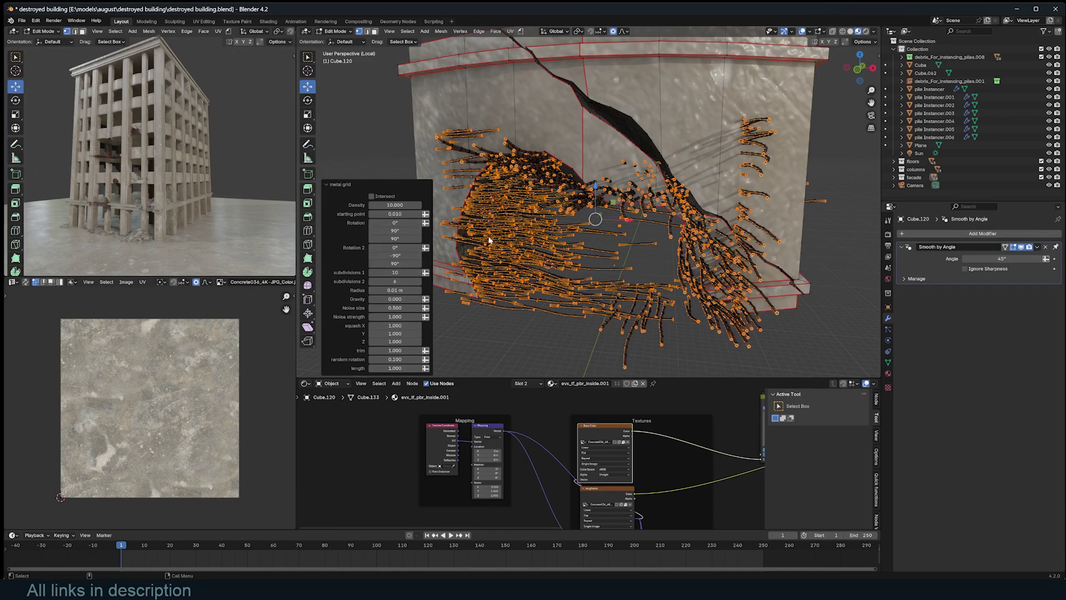
{"action": "middle_click_drag", "start_coordinate": [593, 206], "coordinate": [697, 172]}
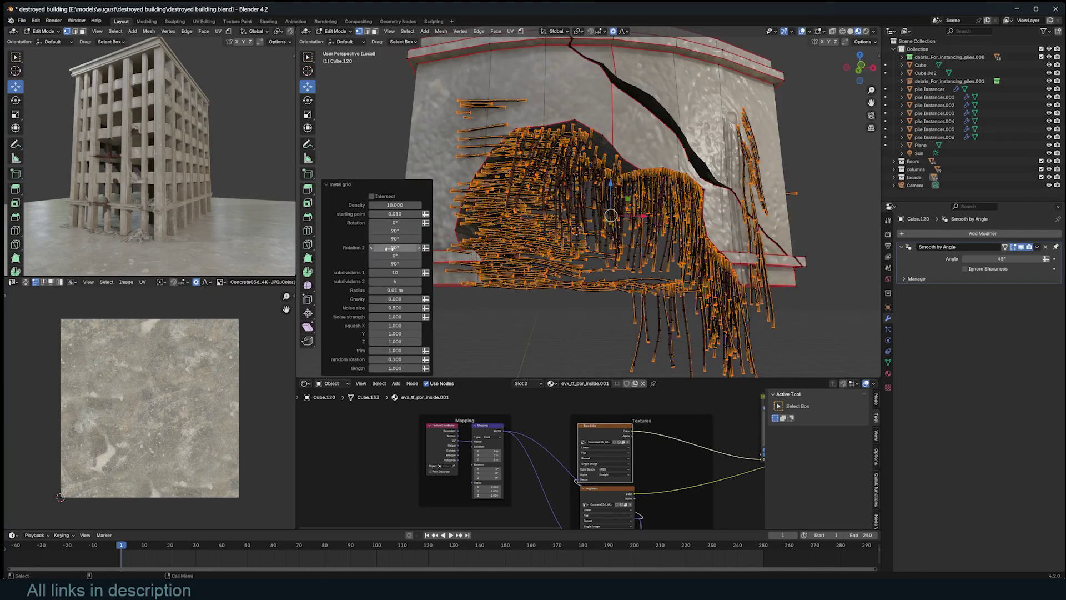
{"action": "middle_click_drag", "start_coordinate": [589, 197], "coordinate": [529, 203]}
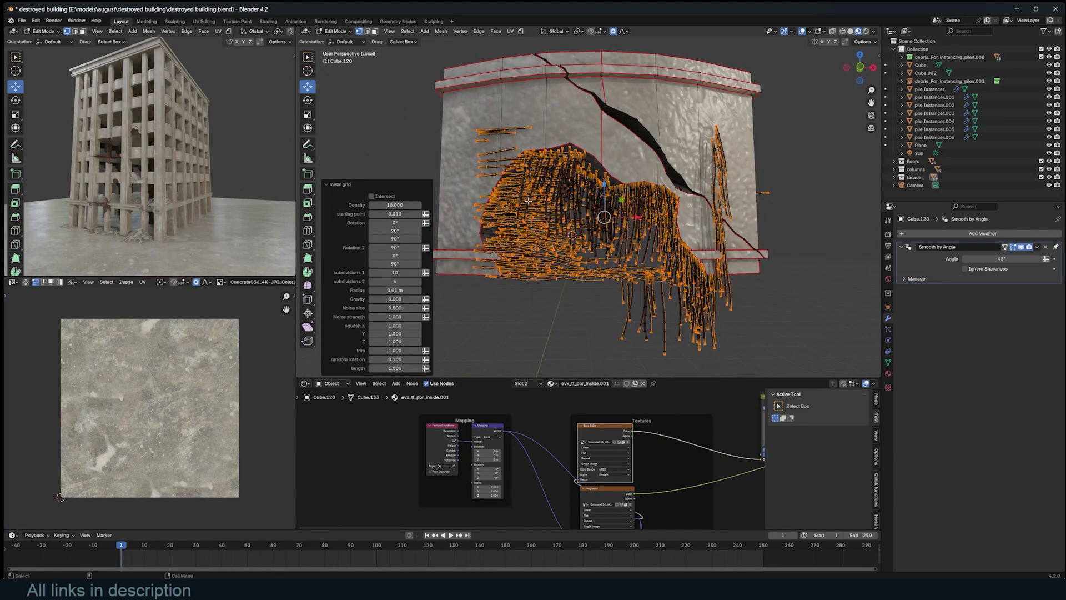
Step: Set the metal grid's density to 5
{"action": "scroll", "coordinate": [638, 224], "scroll_direction": "up", "scroll_amount": 4}
{"action": "middle_click_drag", "start_coordinate": [638, 225], "coordinate": [694, 223]}
{"action": "left_click", "coordinate": [397, 205]}
{"action": "type", "text": "5"}
{"action": "key", "text": "Return"}
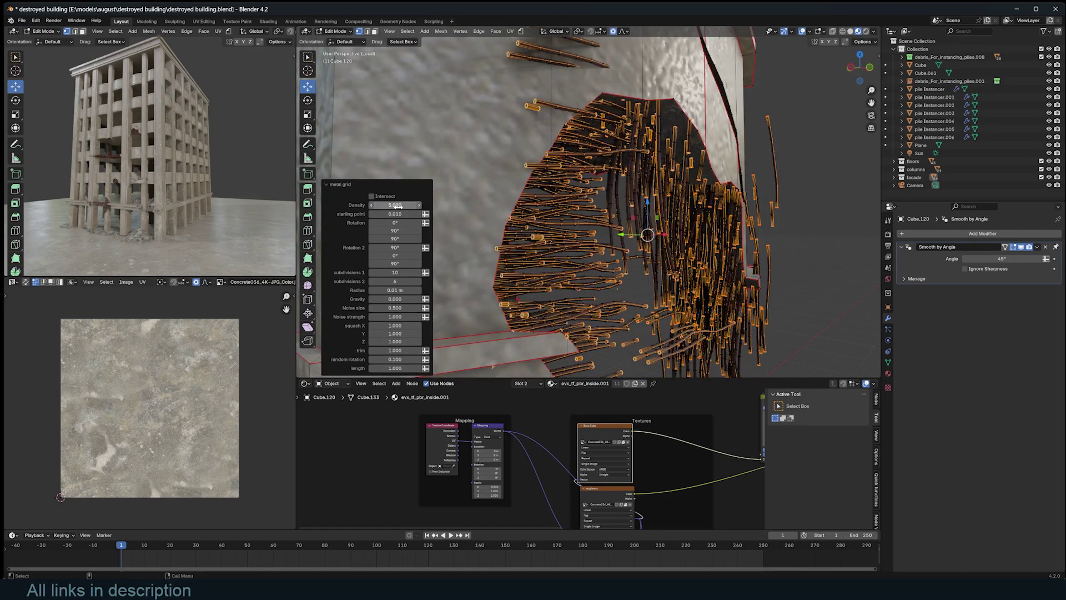
Step: Try the Intersect option on the metal grid and switch it back off
{"action": "scroll", "coordinate": [555, 222], "scroll_direction": "down", "scroll_amount": 5}
{"action": "scroll", "coordinate": [616, 195], "scroll_direction": "up", "scroll_amount": 5}
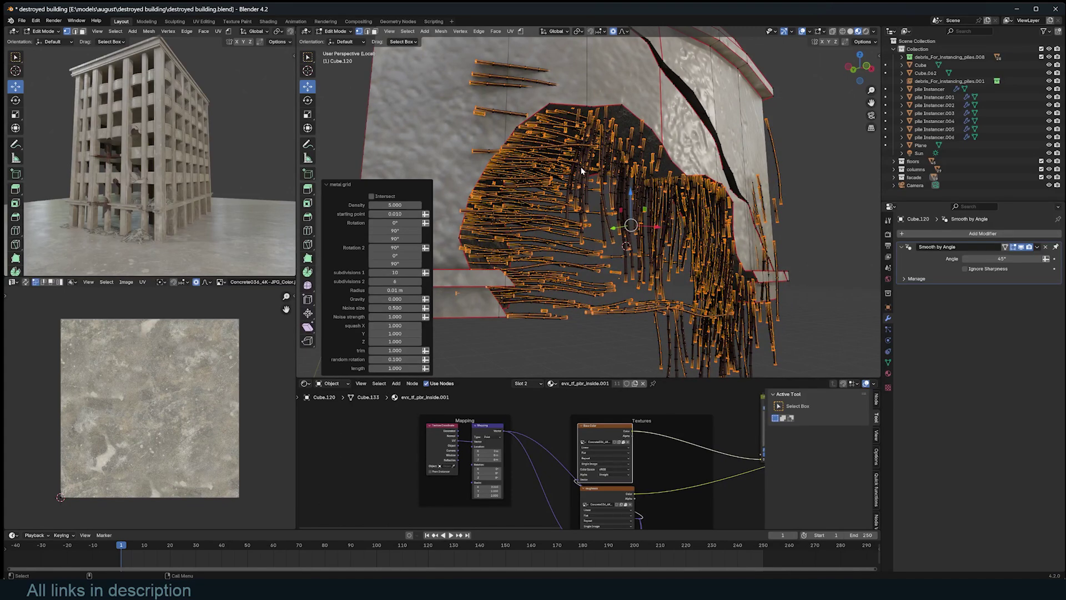
{"action": "left_click", "coordinate": [388, 198]}
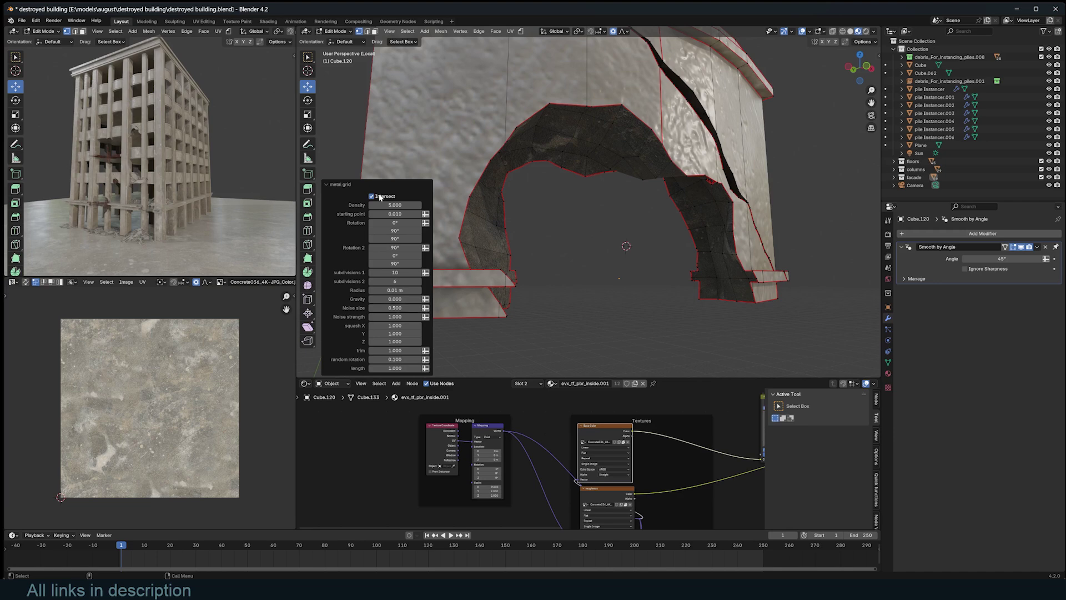
{"action": "left_click", "coordinate": [380, 198]}
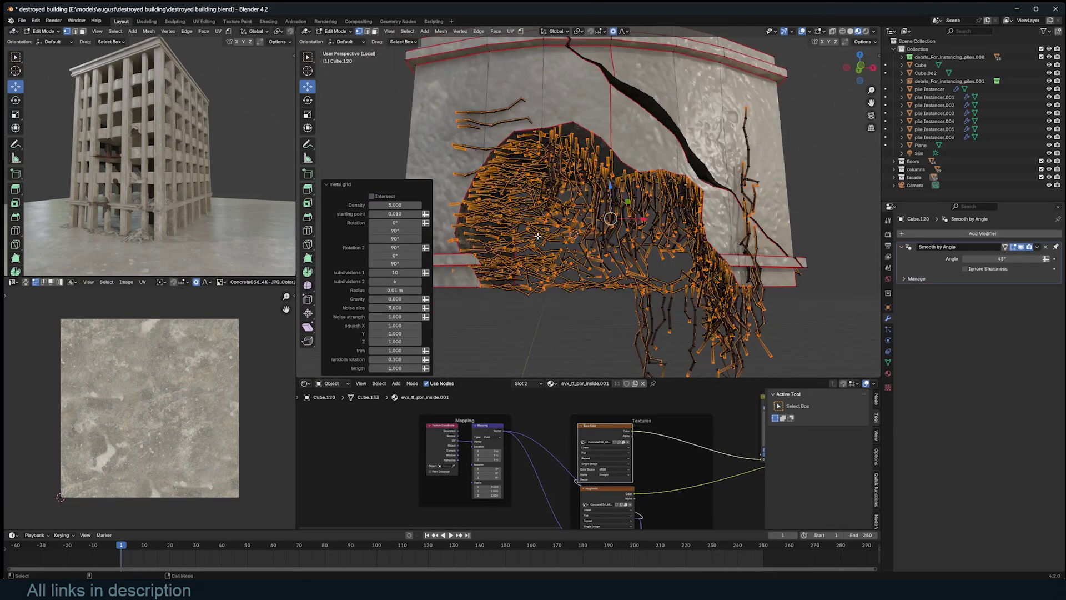
Step: Set the metal grid's noise size to 5 and its noise strength to 0.2
{"action": "middle_click_drag", "start_coordinate": [569, 242], "coordinate": [592, 245]}
{"action": "left_click", "coordinate": [392, 307]}
{"action": "key", "text": "Tab"}
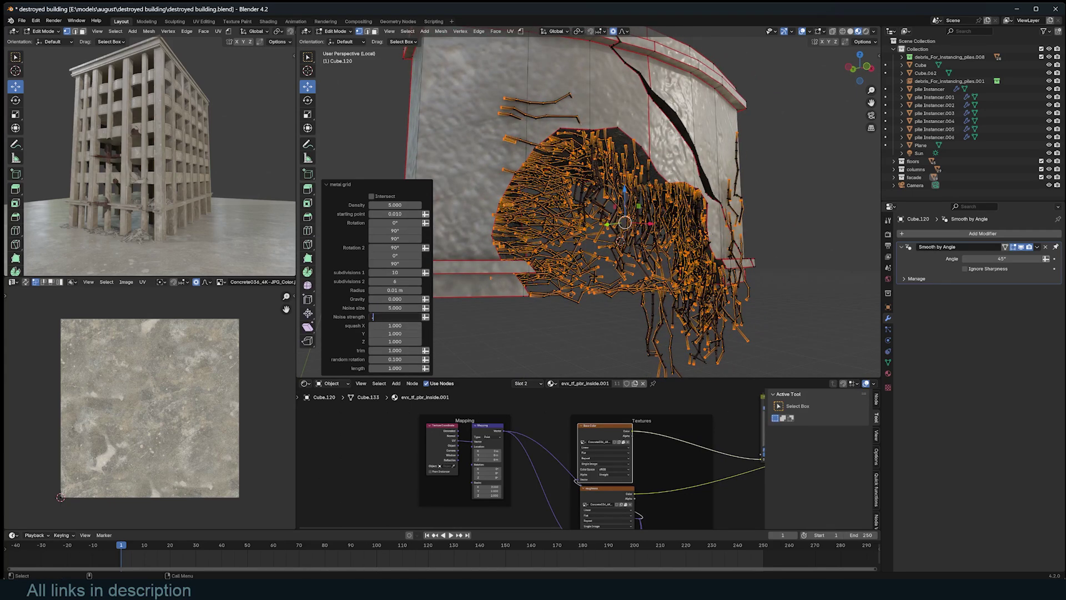
{"action": "key", "text": "Return"}
Step: Lengthen the metal rods to a length value of 1.52
{"action": "middle_click_drag", "start_coordinate": [575, 267], "coordinate": [634, 249]}
{"action": "left_click_drag", "start_coordinate": [391, 367], "coordinate": [420, 366]}
{"action": "scroll", "coordinate": [448, 310], "scroll_direction": "down", "scroll_amount": 4}
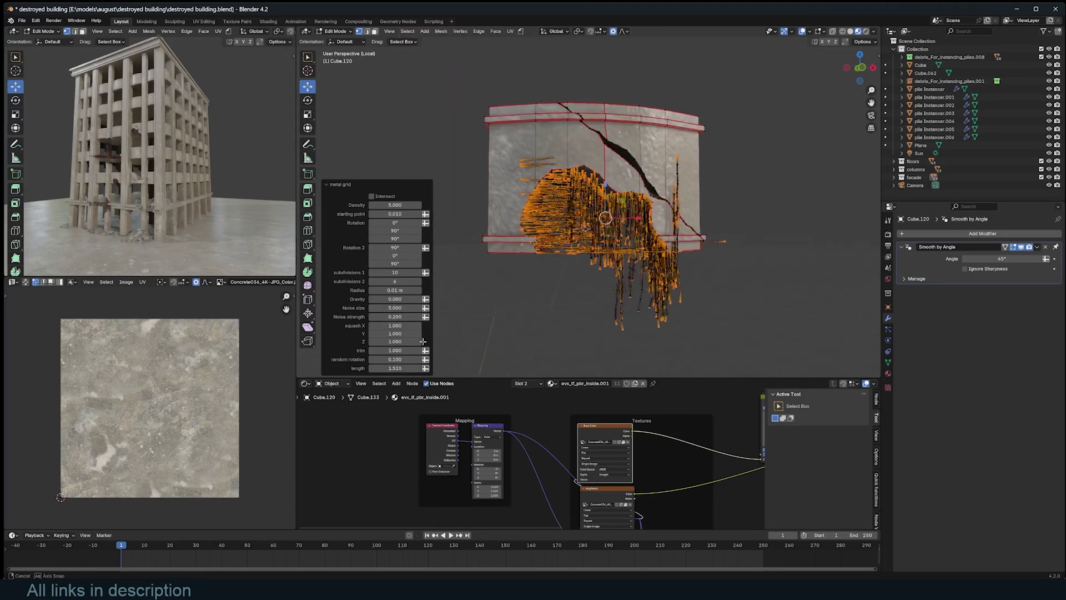
Step: Thin out the metal grid to a density of 1.43 and hide the viewport overlays
{"action": "left_click", "coordinate": [373, 205]}
{"action": "type", "text": "1"}
{"action": "key", "text": "Return"}
{"action": "left_click_drag", "start_coordinate": [373, 205], "coordinate": [383, 205]}
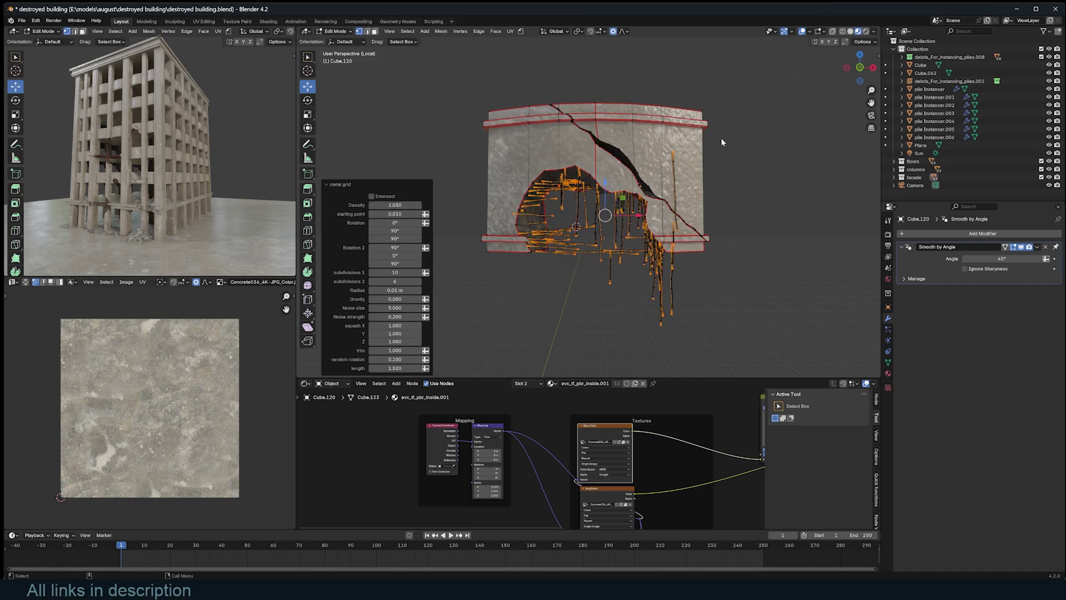
{"action": "left_click", "coordinate": [802, 34]}
{"action": "middle_click_drag", "start_coordinate": [789, 105], "coordinate": [745, 115]}
{"action": "scroll", "coordinate": [756, 121], "scroll_direction": "up", "scroll_amount": 4}
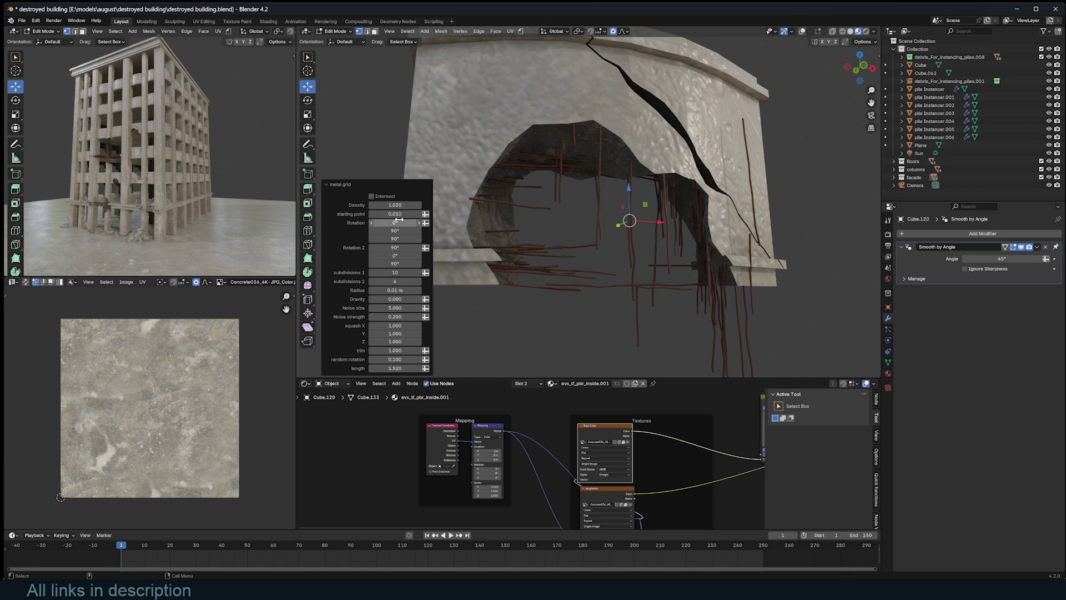
{"action": "left_click_drag", "start_coordinate": [405, 207], "coordinate": [416, 206]}
{"action": "middle_click_drag", "start_coordinate": [539, 211], "coordinate": [607, 216]}
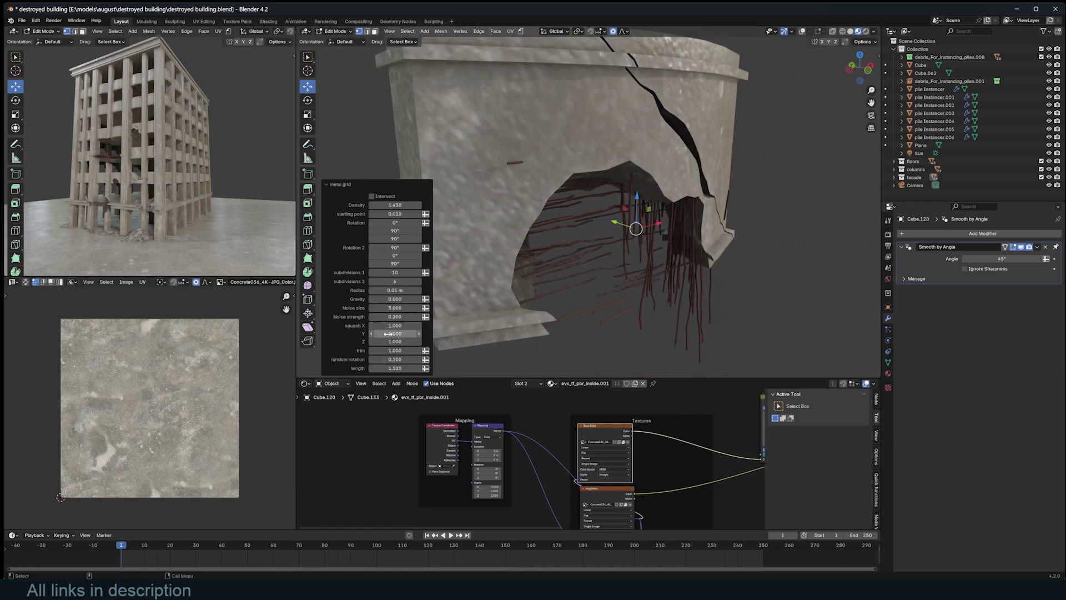
Step: Squash the metal grid slightly along X and Y and thicken its rods to a radius of 0.022 m
{"action": "left_click_drag", "start_coordinate": [387, 333], "coordinate": [395, 326]}
{"action": "middle_click_drag", "start_coordinate": [472, 300], "coordinate": [452, 272]}
{"action": "left_click_drag", "start_coordinate": [389, 288], "coordinate": [397, 290]}
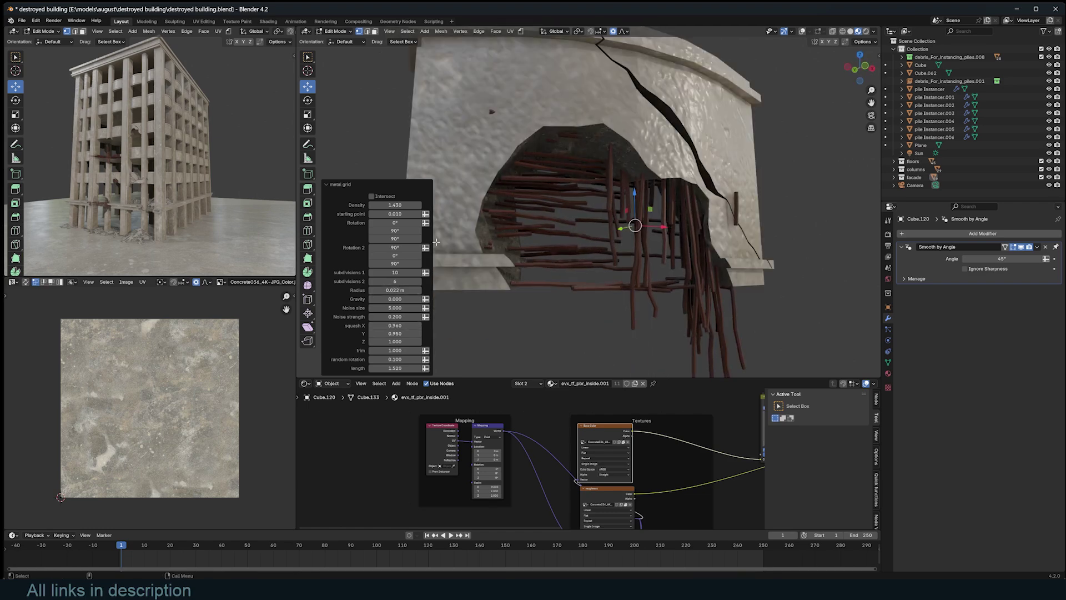
Step: Set the metal grid's subdivisions 2 to 7 to smooth the bends of the rods
{"action": "left_click", "coordinate": [419, 282]}
{"action": "mouse_move", "coordinate": [647, 240]}
{"action": "middle_mouse_down"}
{"action": "mouse_move", "coordinate": [634, 228]}
{"action": "mouse_move", "coordinate": [651, 249]}
{"action": "middle_mouse_up"}
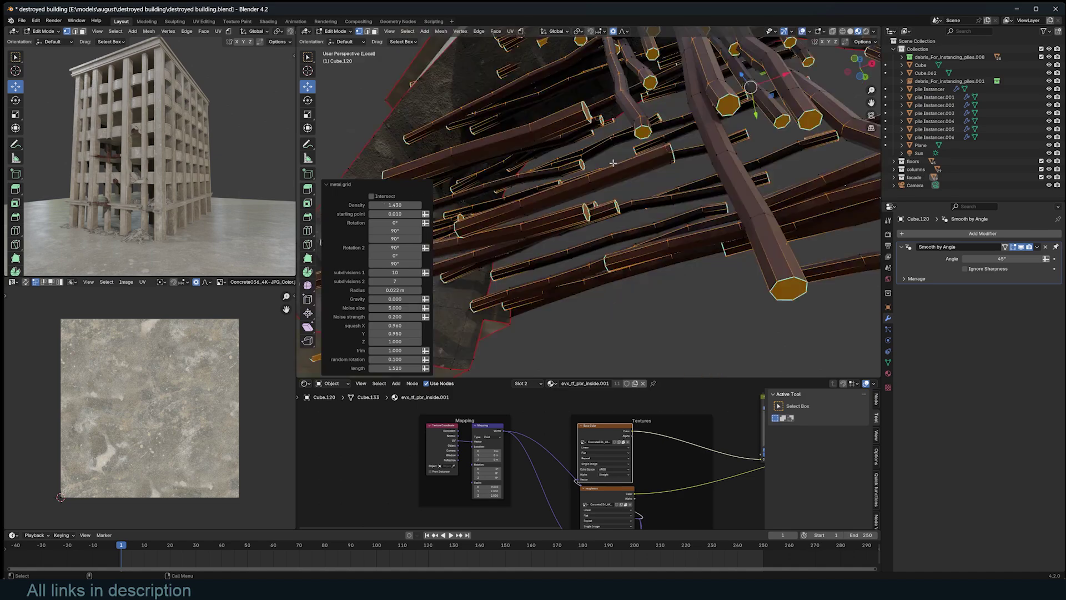
{"action": "middle_click_drag", "start_coordinate": [639, 144], "coordinate": [716, 176]}
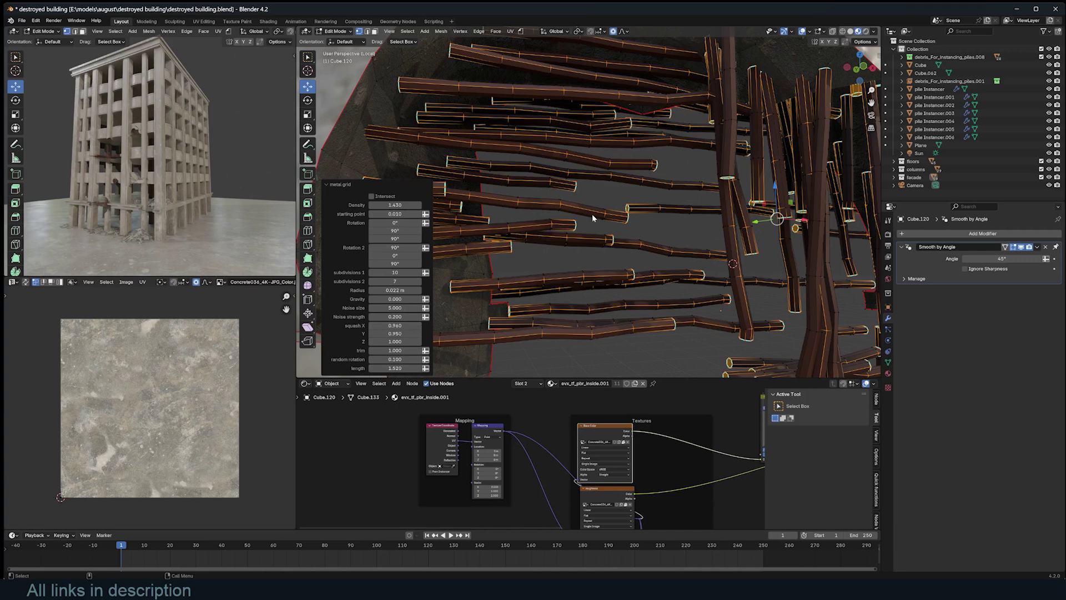
Step: Mark the selected edges of the metal rods as seams
{"action": "key", "text": "ctrl+e"}
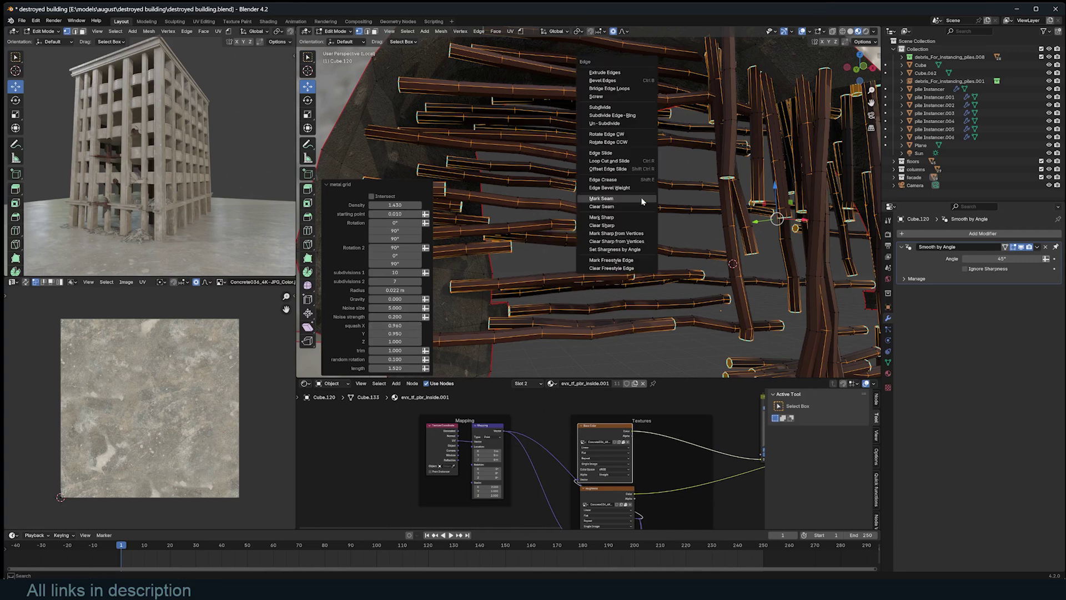
{"action": "left_click", "coordinate": [641, 199]}
{"action": "scroll", "coordinate": [645, 204], "scroll_direction": "down", "scroll_amount": 5}
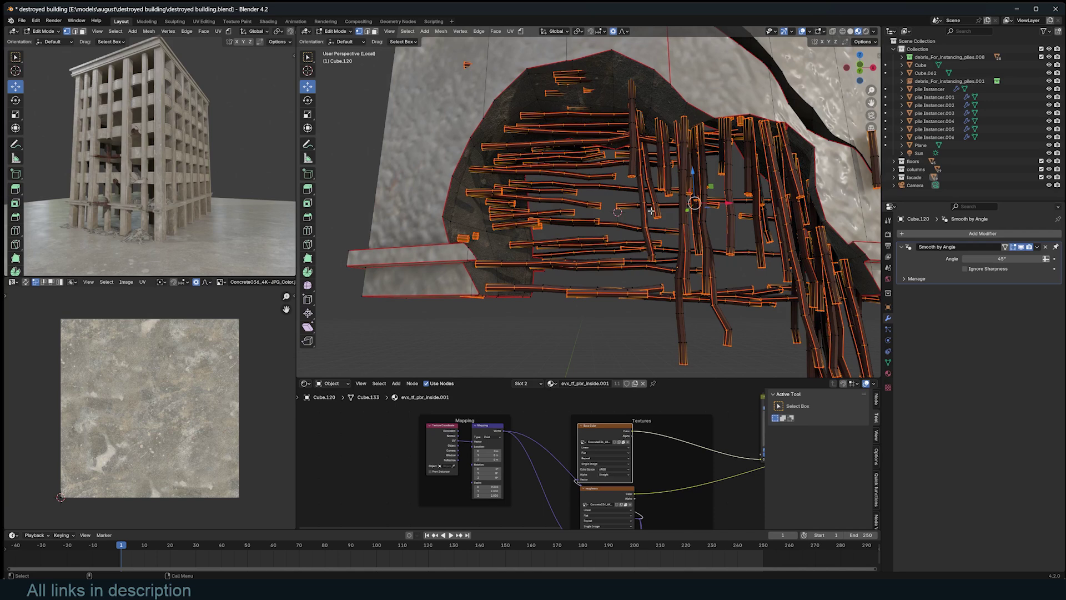
{"action": "scroll", "coordinate": [650, 211], "scroll_direction": "up", "scroll_amount": 2}
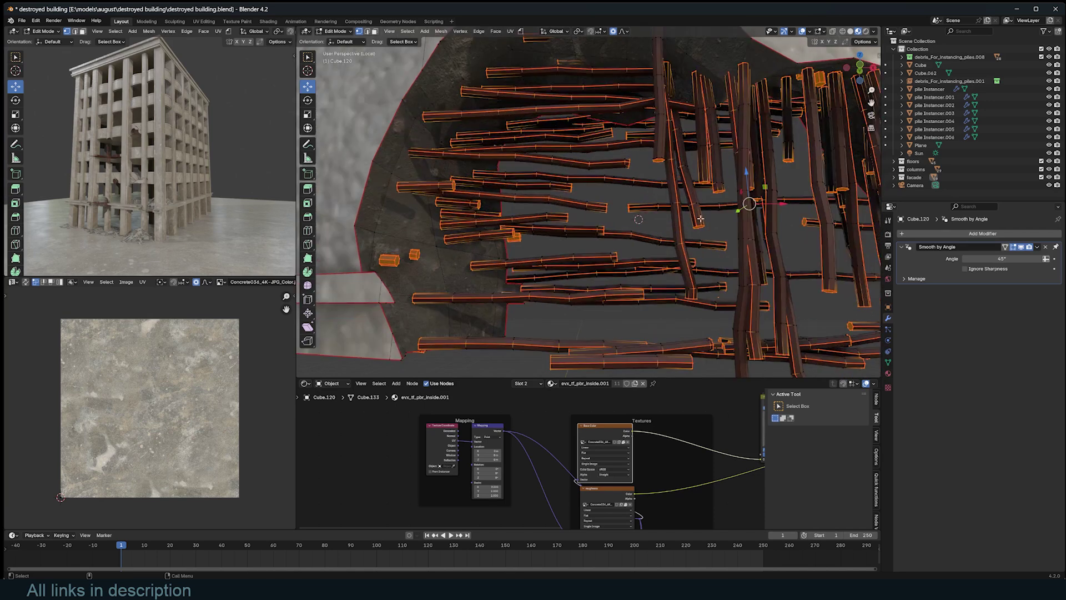
Step: Make rebar.001 the panel's active material and examine its shader nodes and the rods' texture
{"action": "left_click", "coordinate": [888, 373]}
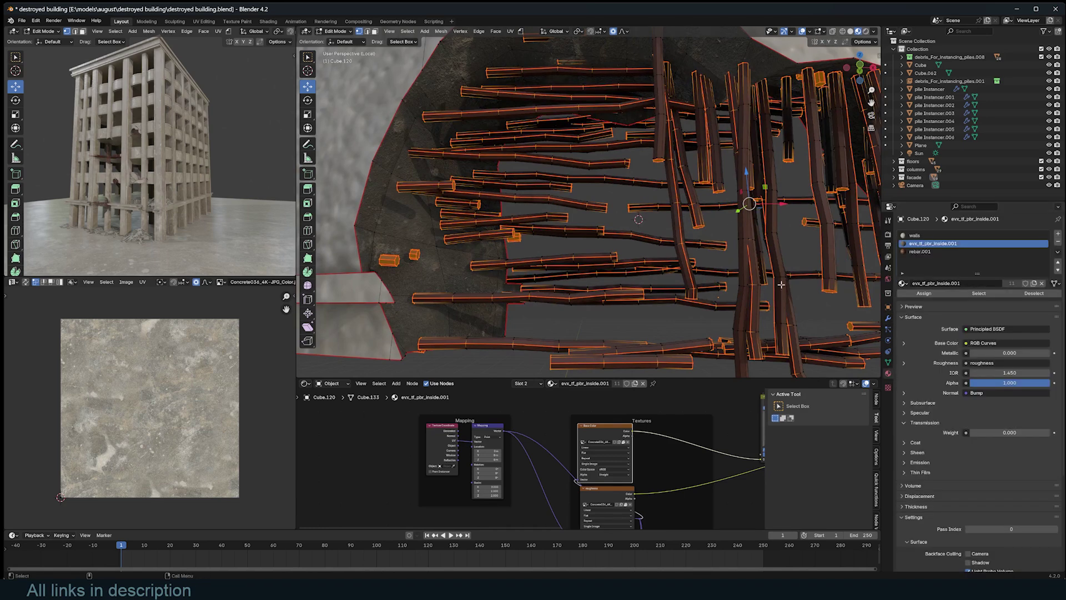
{"action": "left_click", "coordinate": [922, 252]}
{"action": "middle_click_drag", "start_coordinate": [669, 434], "coordinate": [610, 449]}
{"action": "scroll", "coordinate": [605, 449], "scroll_direction": "up", "scroll_amount": 4}
{"action": "scroll", "coordinate": [664, 457], "scroll_direction": "down", "scroll_amount": 1}
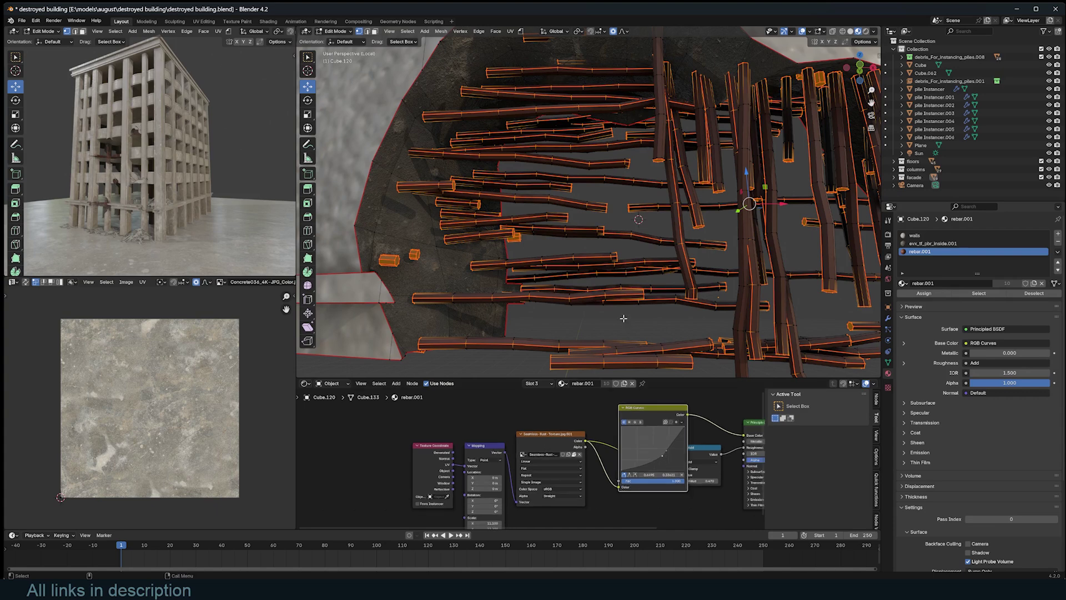
{"action": "scroll", "coordinate": [690, 280], "scroll_direction": "up", "scroll_amount": 3}
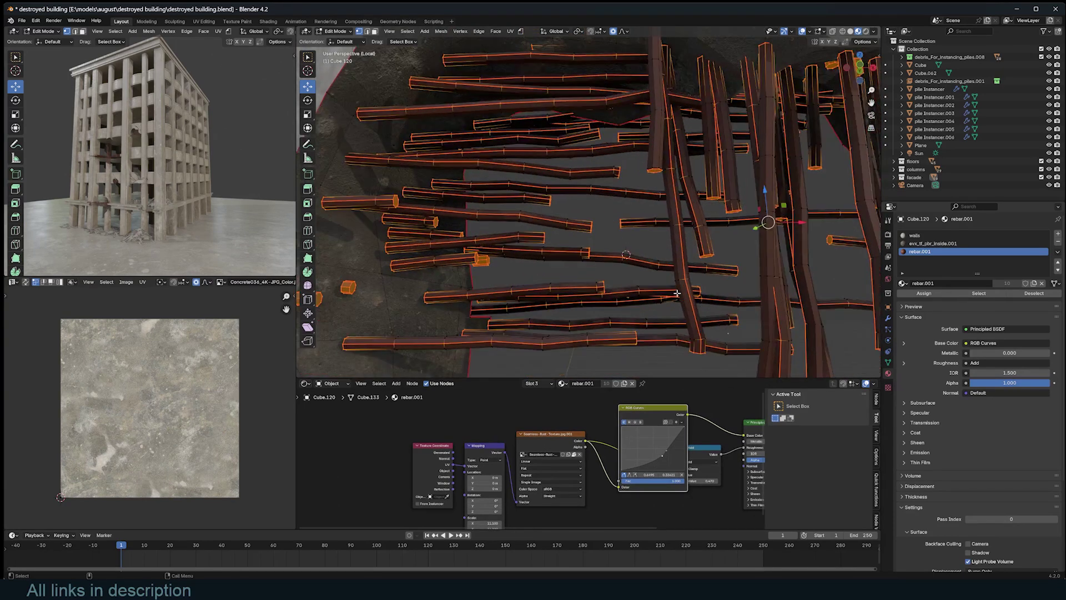
{"action": "scroll", "coordinate": [723, 282], "scroll_direction": "up", "scroll_amount": 1}
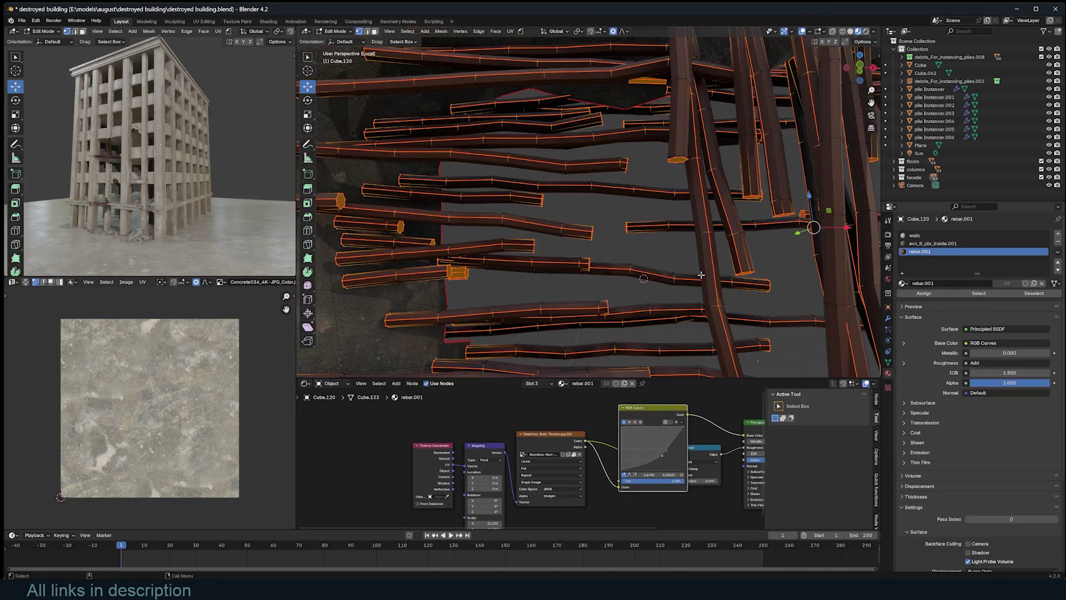
{"action": "scroll", "coordinate": [732, 285], "scroll_direction": "down", "scroll_amount": 1}
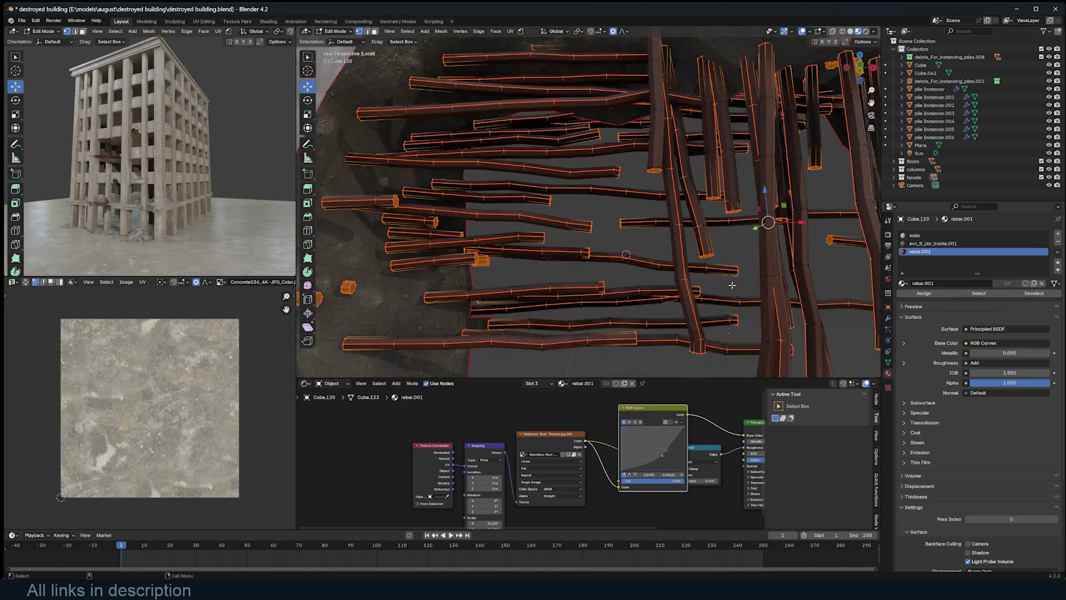
Step: Select the complete linked metal rods and unwrap them with the Angle Based method
{"action": "key", "text": "ctrl+l"}
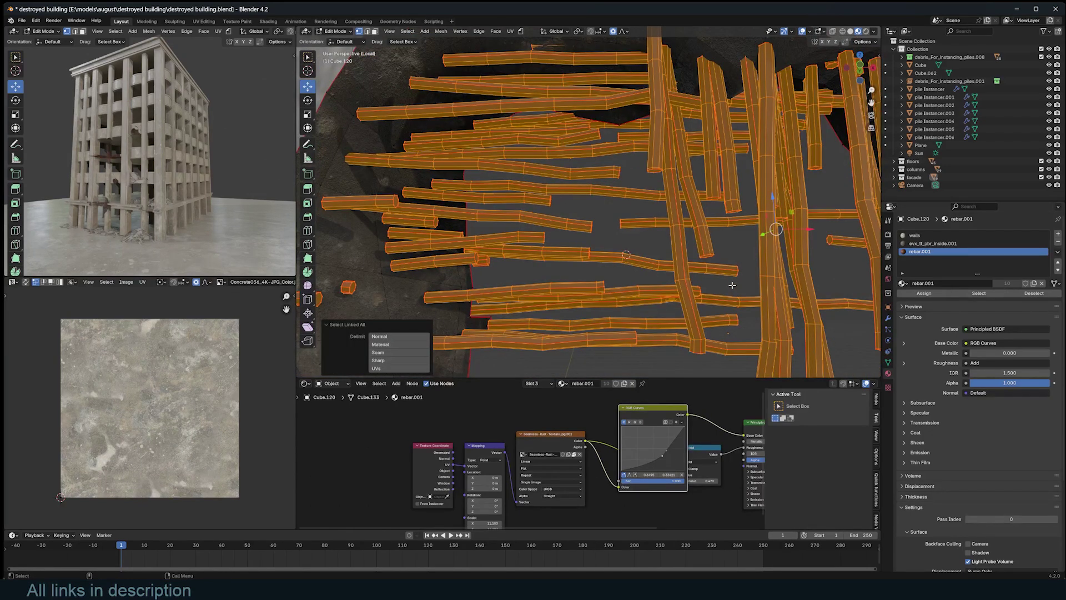
{"action": "key", "text": "u"}
{"action": "left_click", "coordinate": [728, 284]}
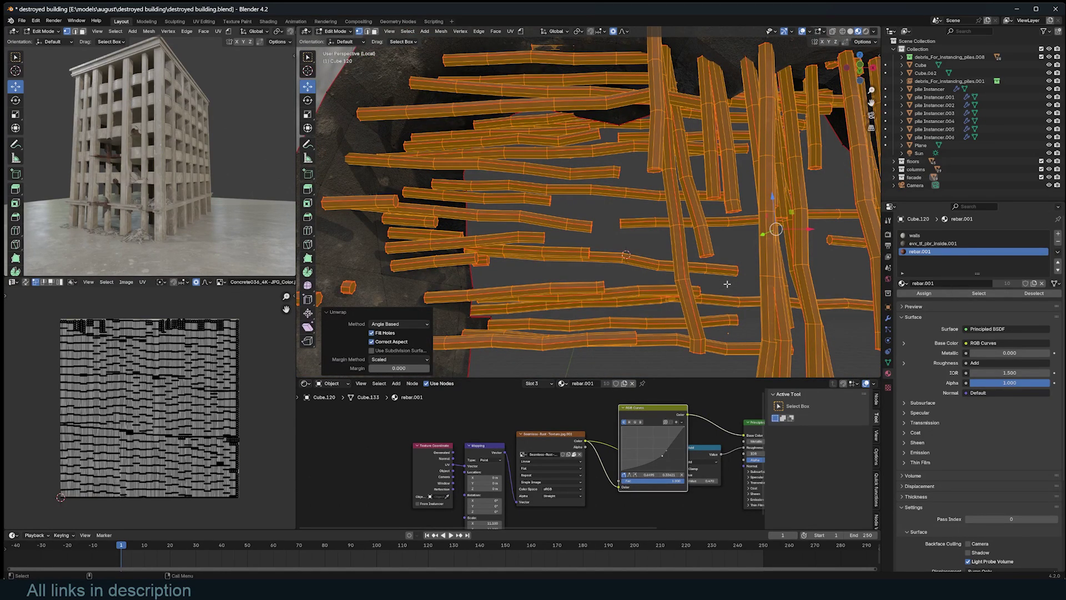
{"action": "key", "text": "Tab"}
{"action": "scroll", "coordinate": [771, 277], "scroll_direction": "up", "scroll_amount": 3}
{"action": "scroll", "coordinate": [770, 277], "scroll_direction": "down", "scroll_amount": 5}
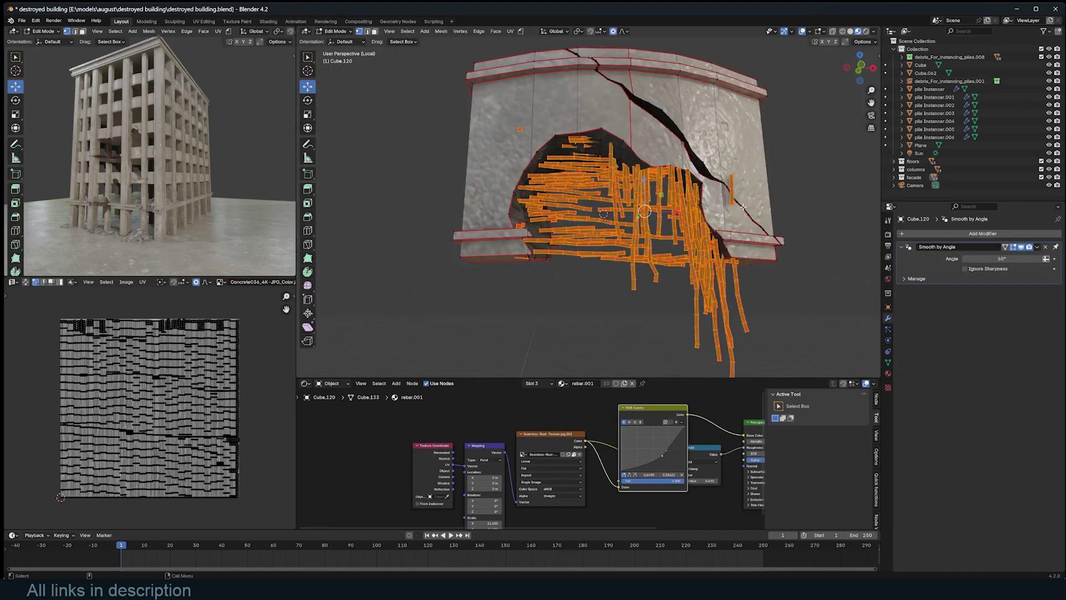
{"action": "key", "text": "Tab"}
{"action": "scroll", "coordinate": [748, 208], "scroll_direction": "up", "scroll_amount": 3}
{"action": "key", "text": "Tab"}
{"action": "scroll", "coordinate": [747, 214], "scroll_direction": "down", "scroll_amount": 3}
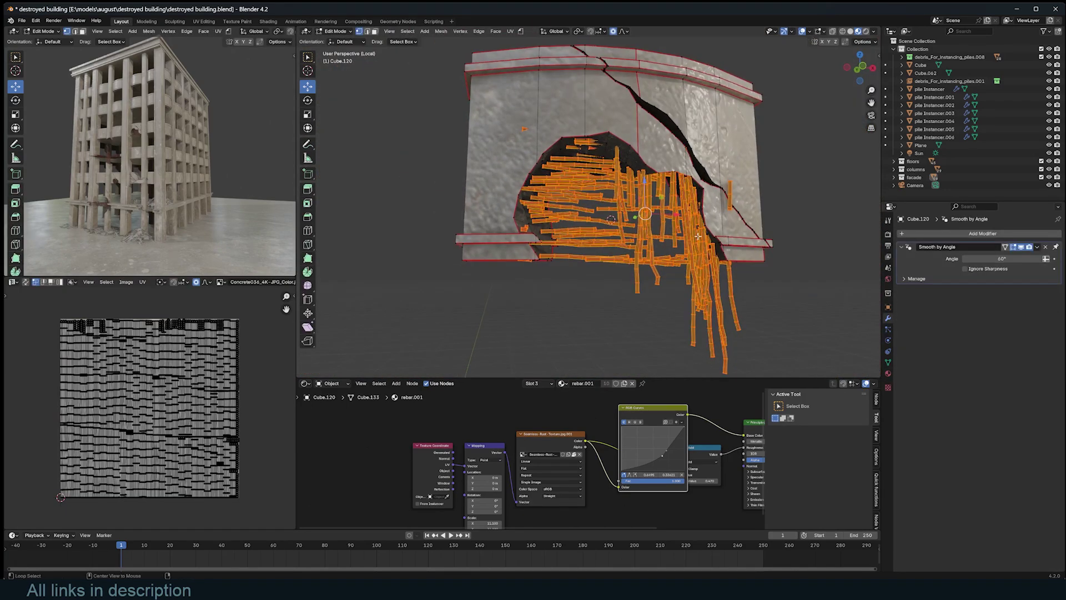
Step: Clear the selection and select only the faces that use the rebar.001 material
{"action": "key", "text": "alt+a"}
{"action": "left_click", "coordinate": [888, 373]}
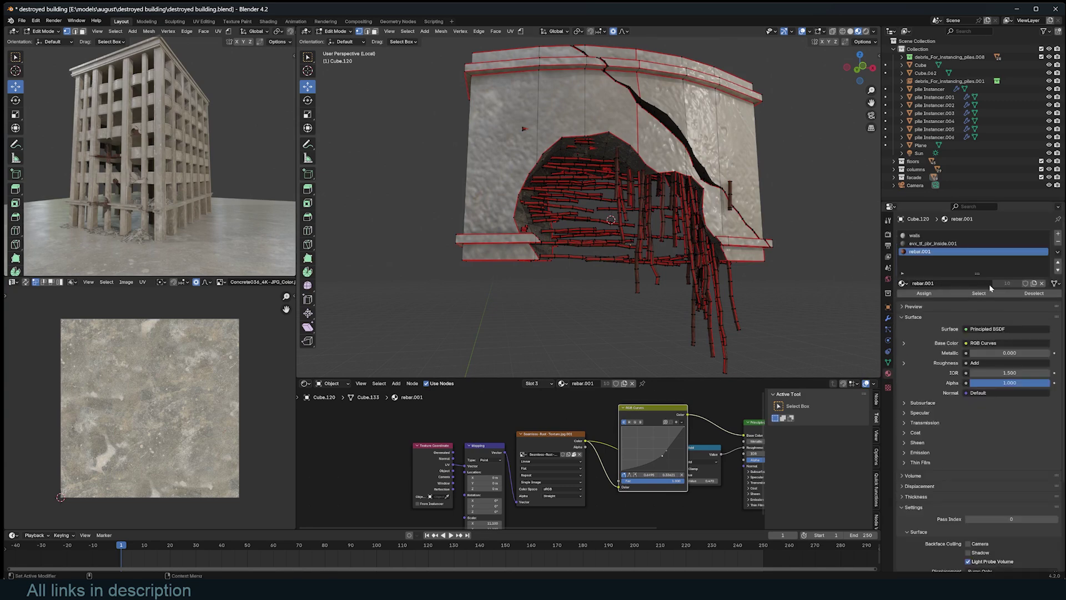
{"action": "left_click", "coordinate": [979, 293]}
{"action": "scroll", "coordinate": [700, 222], "scroll_direction": "up", "scroll_amount": 2}
{"action": "scroll", "coordinate": [700, 222], "scroll_direction": "up", "scroll_amount": 2}
{"action": "middle_click_drag", "start_coordinate": [700, 222], "coordinate": [698, 170]}
Step: Scatter small debris over the selected rods with extra_debris_tool
{"action": "key", "text": "q"}
{"action": "mouse_move", "coordinate": [699, 169]}
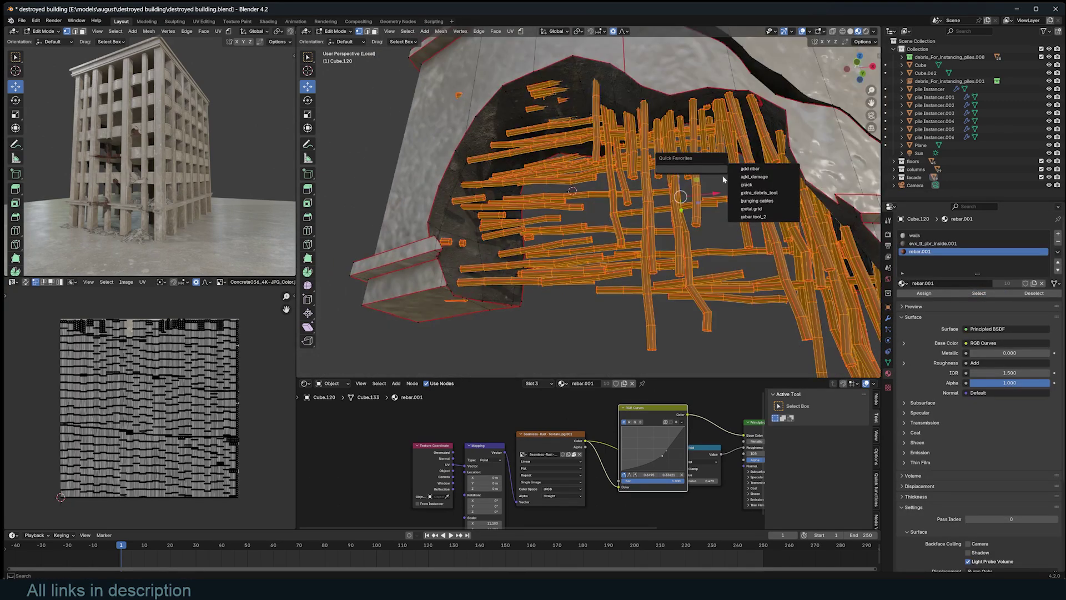
{"action": "left_click", "coordinate": [766, 192]}
{"action": "scroll", "coordinate": [729, 194], "scroll_direction": "up", "scroll_amount": 5}
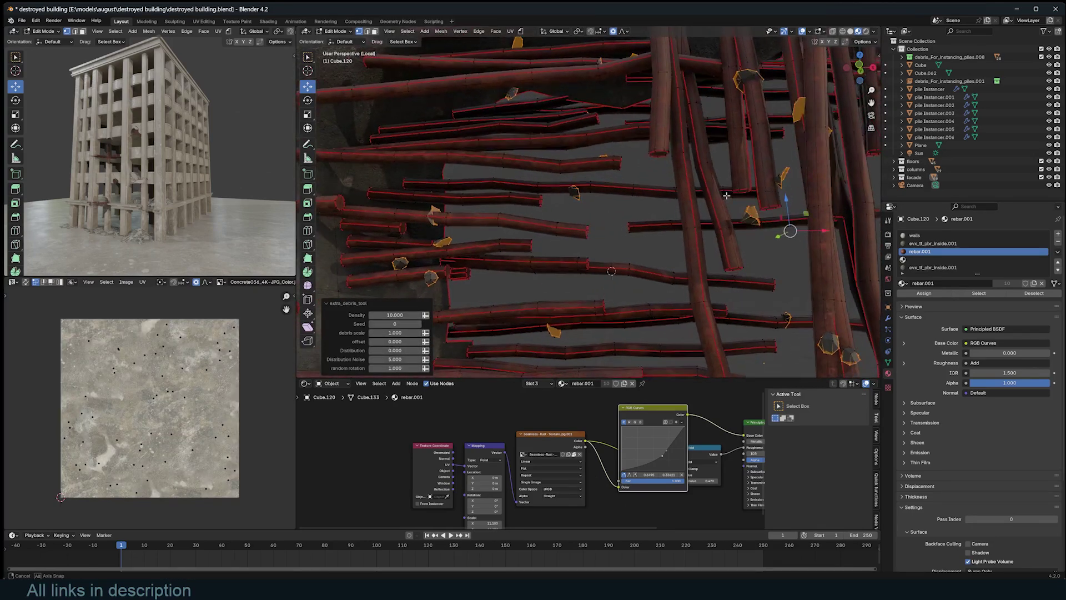
{"action": "middle_click_drag", "start_coordinate": [729, 194], "coordinate": [701, 217]}
{"action": "scroll", "coordinate": [701, 216], "scroll_direction": "down", "scroll_amount": 5}
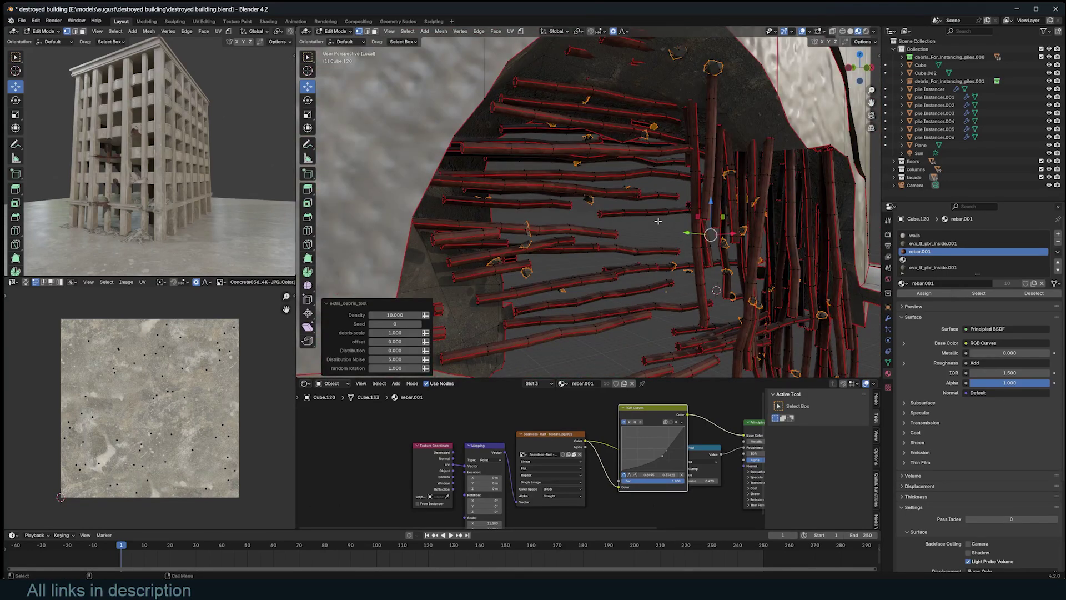
Step: Set the rod debris density to 200, raise its distribution slightly and check the panel with overlays hidden
{"action": "left_click", "coordinate": [425, 315]}
{"action": "type", "text": "50"}
{"action": "key", "text": "Return"}
{"action": "middle_click_drag", "start_coordinate": [591, 266], "coordinate": [692, 174]}
{"action": "left_click", "coordinate": [801, 31]}
{"action": "middle_click_drag", "start_coordinate": [750, 119], "coordinate": [720, 114]}
{"action": "scroll", "coordinate": [688, 166], "scroll_direction": "down", "scroll_amount": 3}
{"action": "middle_click_drag", "start_coordinate": [666, 189], "coordinate": [610, 172]}
{"action": "scroll", "coordinate": [492, 327], "scroll_direction": "up", "scroll_amount": 2}
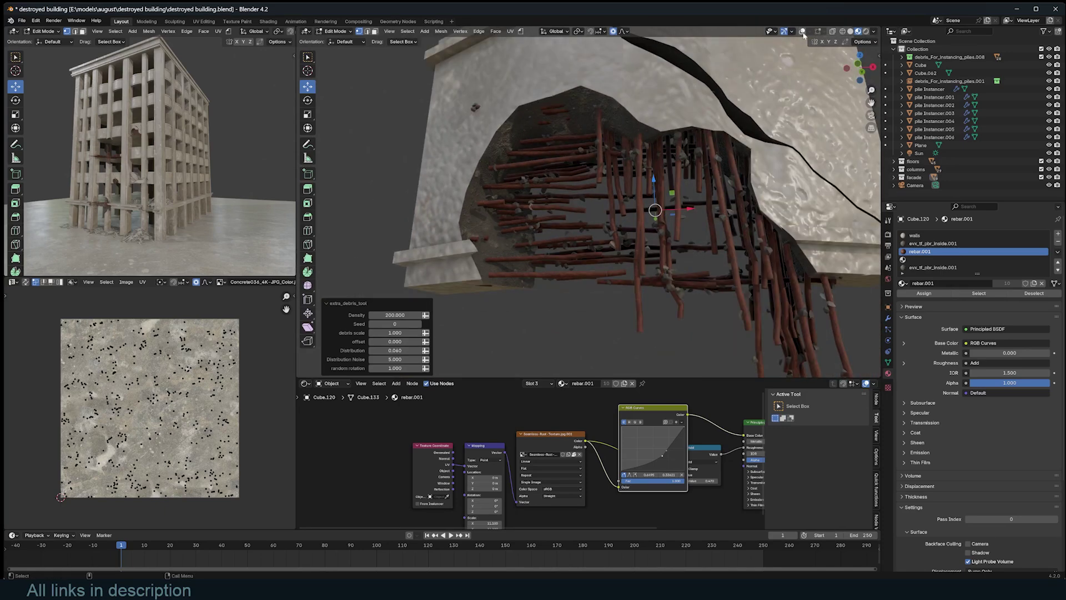
Step: Show the overlays again, mark the selected debris edges as seams and unwrap the complete debris pieces
{"action": "left_click", "coordinate": [801, 31]}
{"action": "scroll", "coordinate": [676, 207], "scroll_direction": "up", "scroll_amount": 5}
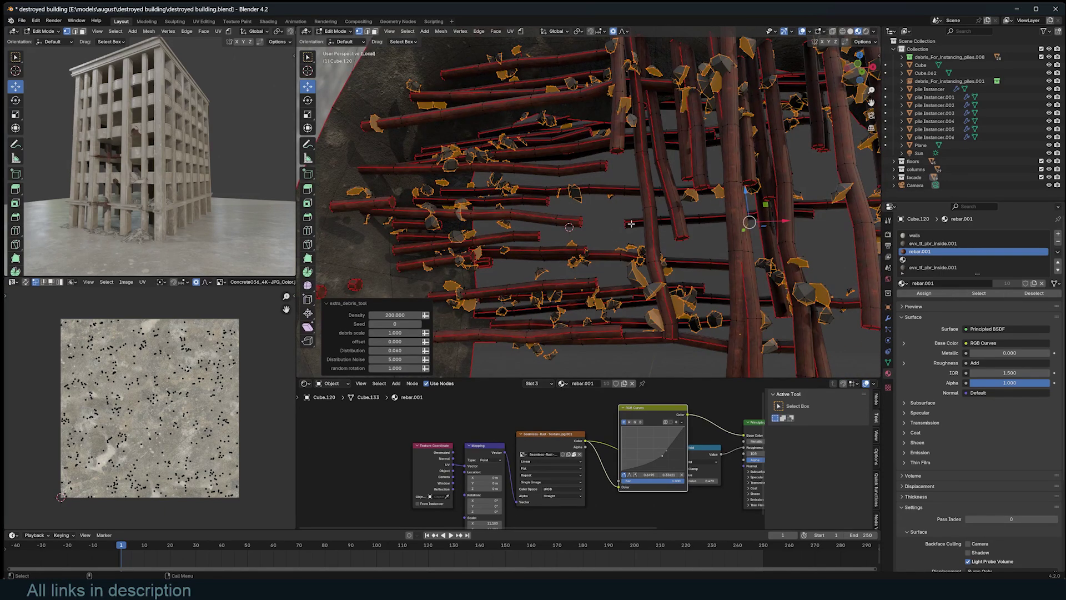
{"action": "middle_click_drag", "start_coordinate": [631, 224], "coordinate": [755, 210]}
{"action": "middle_click_drag", "start_coordinate": [745, 255], "coordinate": [691, 243]}
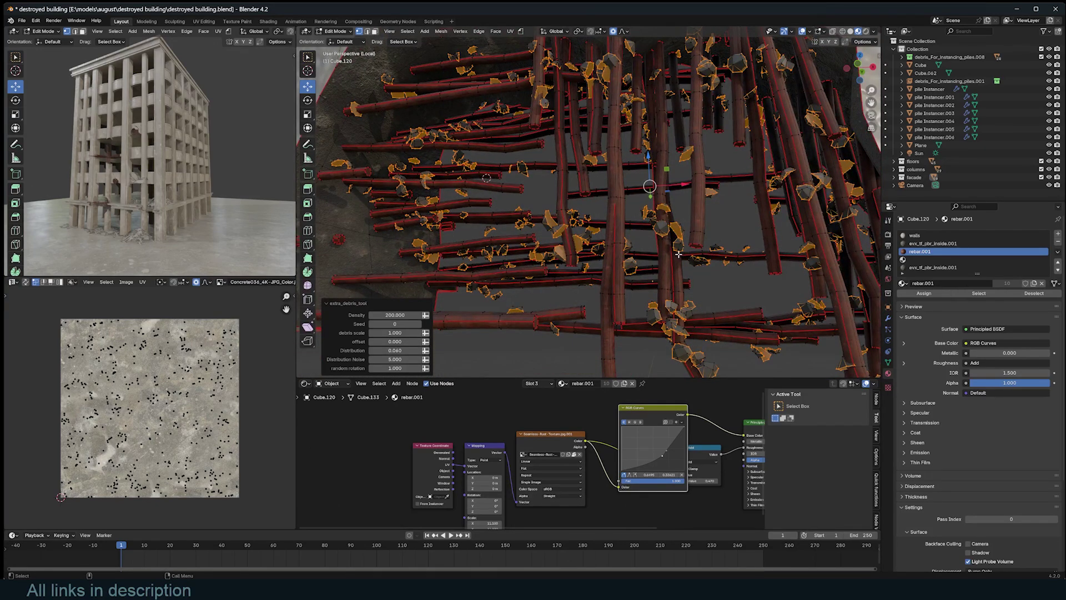
{"action": "key", "text": "ctrl+e"}
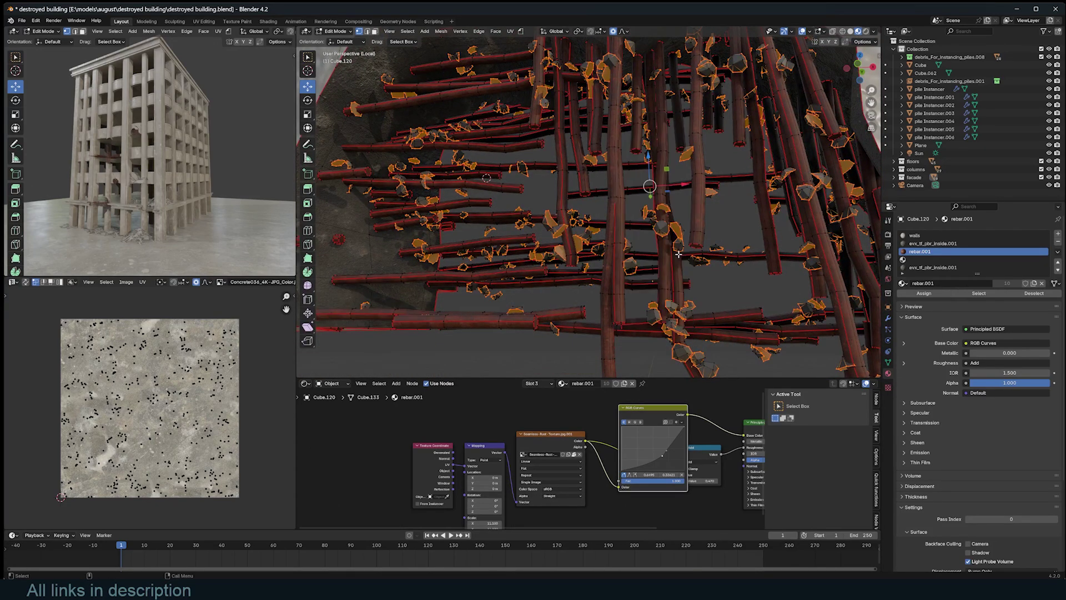
{"action": "key", "text": "ctrl+l"}
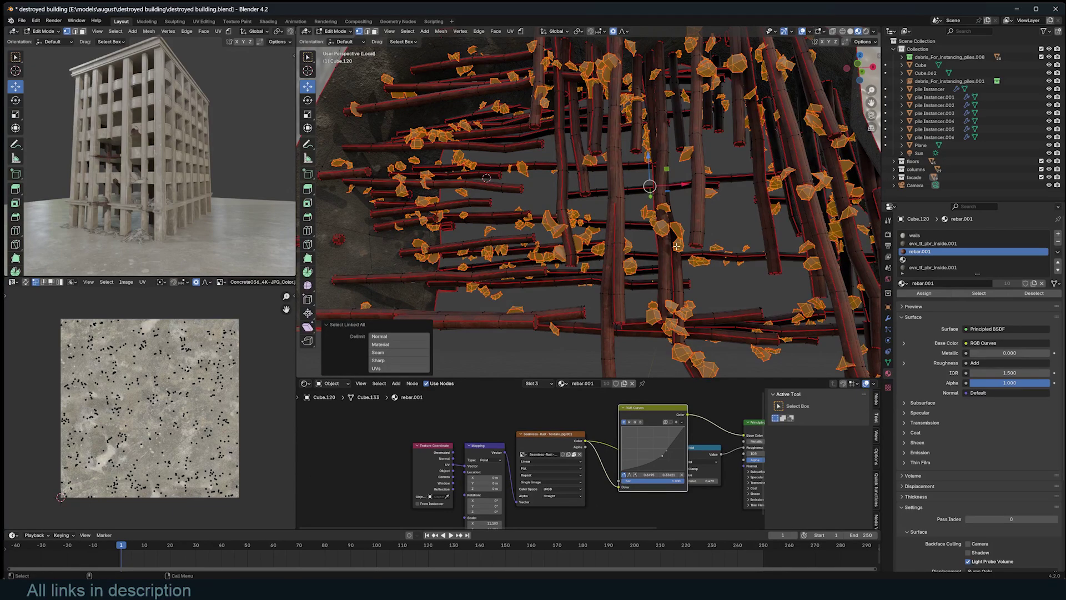
{"action": "key", "text": "u"}
{"action": "left_click", "coordinate": [678, 248]}
{"action": "key", "text": "Tab"}
{"action": "mouse_move", "coordinate": [564, 231]}
{"action": "middle_mouse_down"}
{"action": "mouse_move", "coordinate": [580, 252]}
{"action": "mouse_move", "coordinate": [651, 243]}
{"action": "mouse_move", "coordinate": [562, 239]}
{"action": "middle_mouse_up"}
{"action": "scroll", "coordinate": [580, 253], "scroll_direction": "down", "scroll_amount": 5}
Step: Select the linked broken inner surface of the hole in Edit Mode and hide the other geometry
{"action": "left_click", "coordinate": [652, 243]}
{"action": "scroll", "coordinate": [651, 244], "scroll_direction": "down", "scroll_amount": 5}
{"action": "key", "text": "alt+a"}
{"action": "scroll", "coordinate": [563, 239], "scroll_direction": "up", "scroll_amount": 1, "text": "alt"}
{"action": "scroll", "coordinate": [563, 239], "scroll_direction": "up", "scroll_amount": 3}
{"action": "left_click", "coordinate": [502, 254]}
{"action": "middle_click_drag", "start_coordinate": [489, 255], "coordinate": [616, 201]}
{"action": "key", "text": "Tab"}
{"action": "left_click", "coordinate": [464, 201]}
{"action": "key", "text": "l"}
{"action": "key", "text": "shift+h"}
Step: Scatter debris over the hole's inner surface with extra_debris_tool and increase the debris scale
{"action": "key", "text": "q"}
{"action": "mouse_move", "coordinate": [617, 201]}
{"action": "left_click", "coordinate": [678, 229]}
{"action": "middle_click_drag", "start_coordinate": [678, 239], "coordinate": [576, 97]}
{"action": "left_click_drag", "start_coordinate": [395, 342], "coordinate": [409, 342]}
{"action": "middle_click_drag", "start_coordinate": [465, 216], "coordinate": [463, 305]}
{"action": "key", "text": "BackSpace"}
{"action": "left_click_drag", "start_coordinate": [395, 333], "coordinate": [416, 334]}
{"action": "middle_click_drag", "start_coordinate": [477, 267], "coordinate": [661, 251]}
Step: Raise the distribution of the inner-surface debris and set its density to 100
{"action": "double_click", "coordinate": [395, 315]}
{"action": "type", "text": "50"}
{"action": "key", "text": "Return"}
{"action": "left_click_drag", "start_coordinate": [392, 351], "coordinate": [408, 368]}
{"action": "double_click", "coordinate": [395, 315]}
{"action": "type", "text": "100"}
{"action": "key", "text": "Return"}
{"action": "middle_click_drag", "start_coordinate": [500, 244], "coordinate": [561, 225]}
{"action": "left_click", "coordinate": [802, 32]}
{"action": "key", "text": "a"}
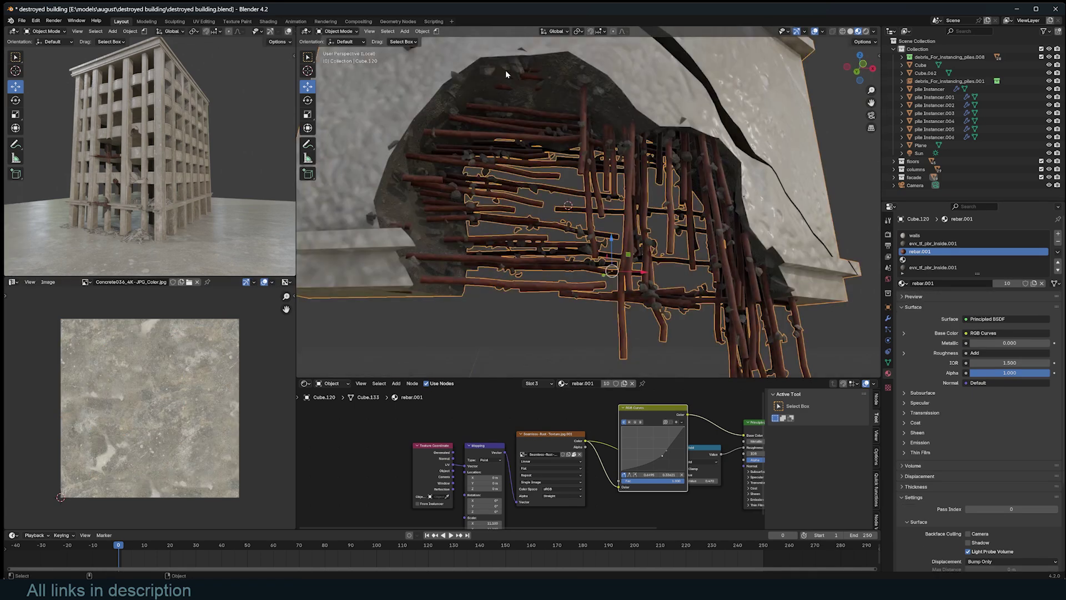
Step: Leave the local view, deselect everything and show the damaged panel within the whole building
{"action": "scroll", "coordinate": [508, 69], "scroll_direction": "down", "scroll_amount": 6}
{"action": "middle_click_drag", "start_coordinate": [701, 198], "coordinate": [656, 162]}
{"action": "key", "text": "KP_Divide"}
{"action": "key", "text": "alt+a"}
{"action": "scroll", "coordinate": [656, 161], "scroll_direction": "up", "scroll_amount": 8}
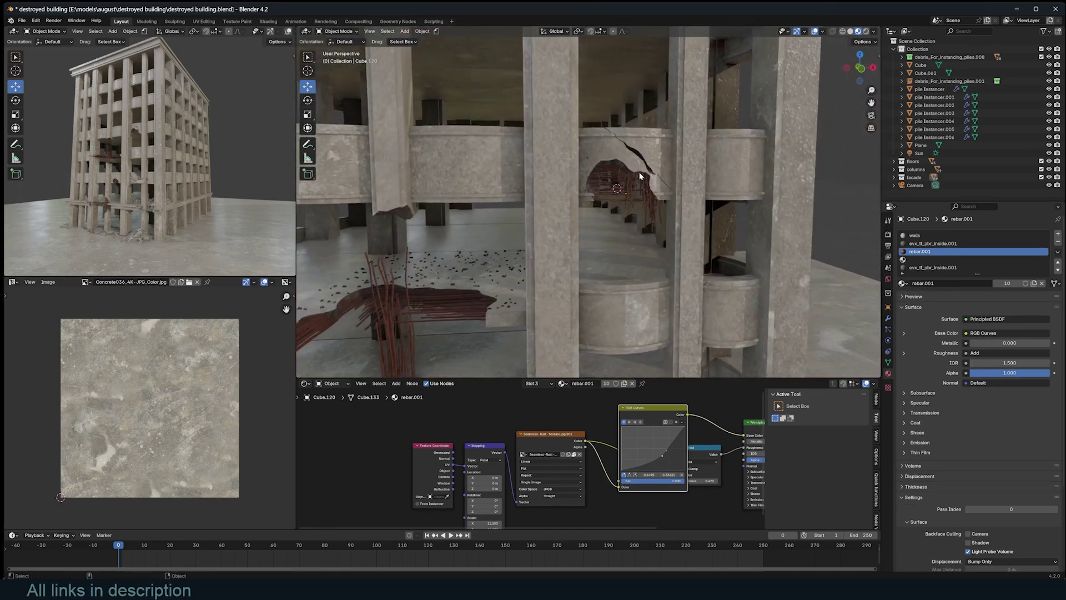
{"action": "scroll", "coordinate": [615, 145], "scroll_direction": "up", "scroll_amount": 10}
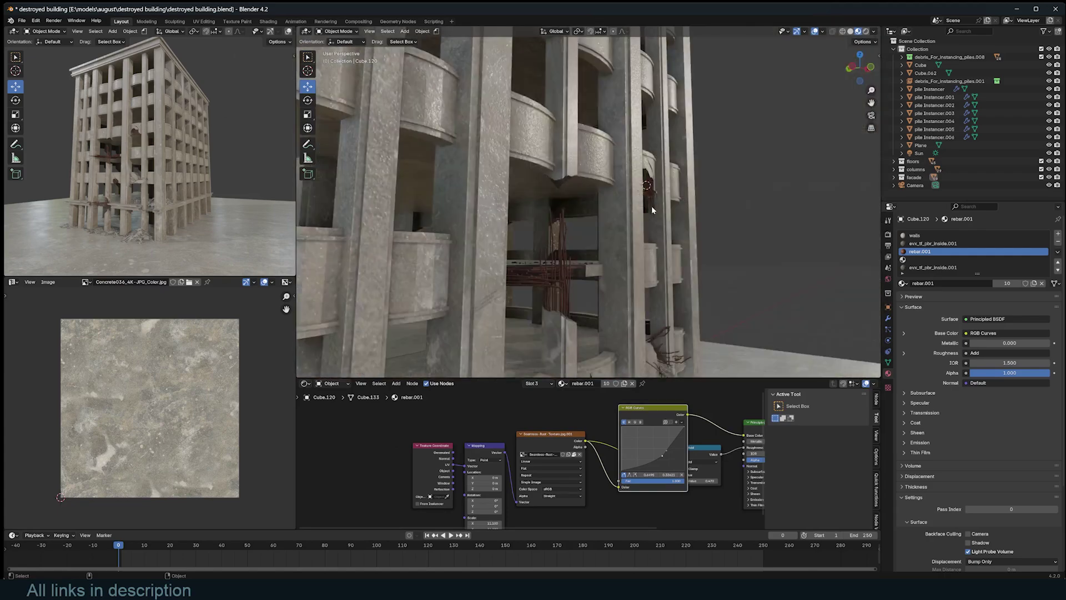
{"action": "scroll", "coordinate": [644, 115], "scroll_direction": "down", "scroll_amount": 10}
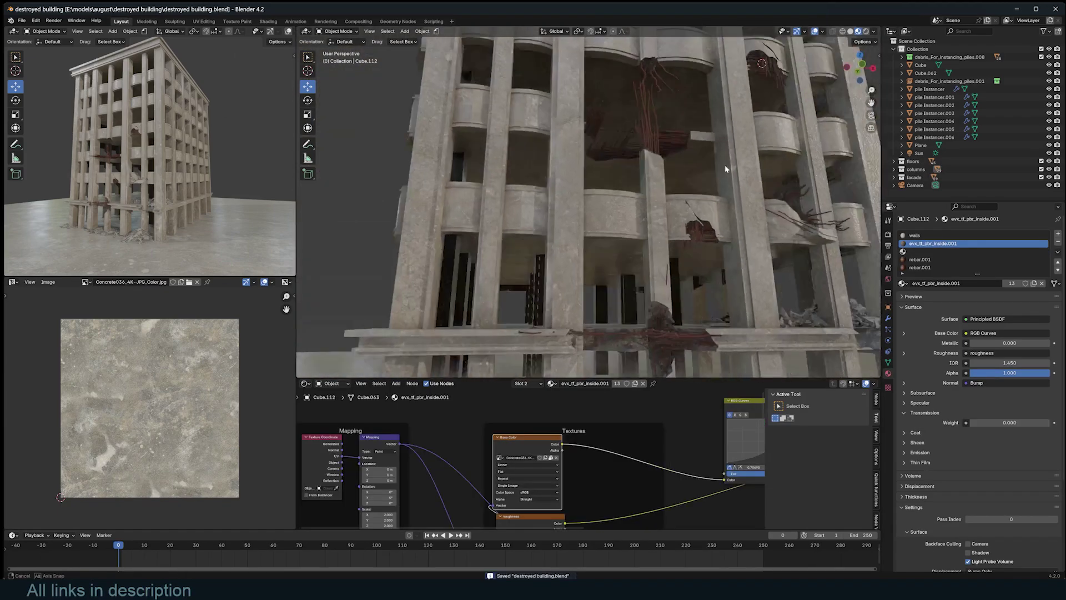
Step: Save the destroyed building.blend file
{"action": "left_click", "coordinate": [651, 178]}
{"action": "key", "text": "ctrl+s"}
{"action": "middle_click_drag", "start_coordinate": [651, 178], "coordinate": [637, 215]}
{"action": "left_click", "coordinate": [637, 214]}
{"action": "scroll", "coordinate": [687, 217], "scroll_direction": "down", "scroll_amount": 5}
Step: Examine the Geometry Nodes modifier settings of the debris pile at the building's front corner
{"action": "left_click", "coordinate": [621, 277]}
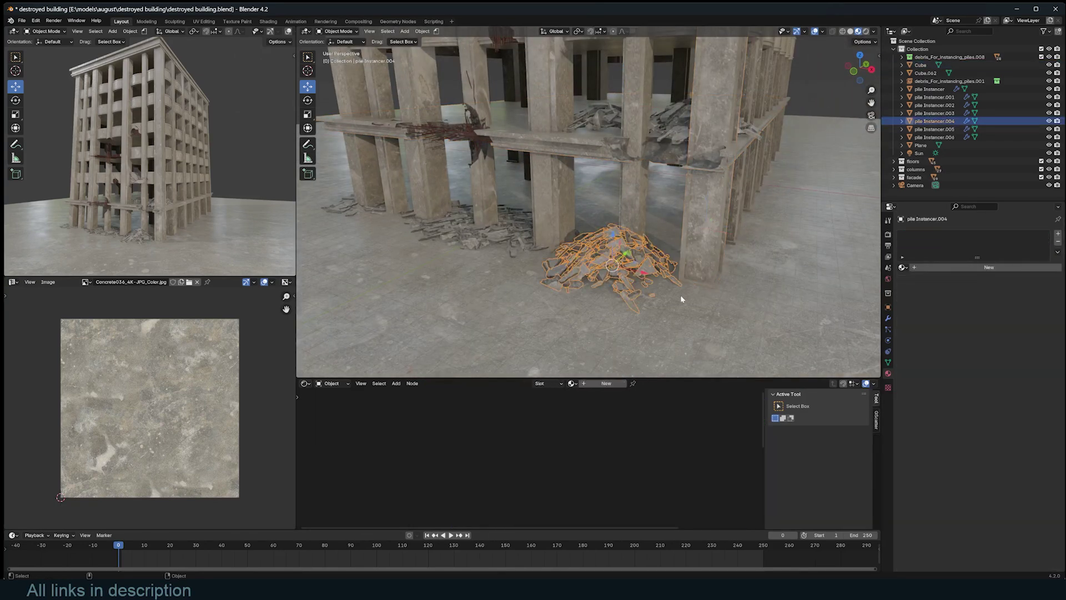
{"action": "left_click", "coordinate": [889, 317]}
{"action": "middle_click_drag", "start_coordinate": [807, 294], "coordinate": [524, 246]}
{"action": "scroll", "coordinate": [525, 246], "scroll_direction": "up", "scroll_amount": 3}
{"action": "key", "text": "alt+a"}
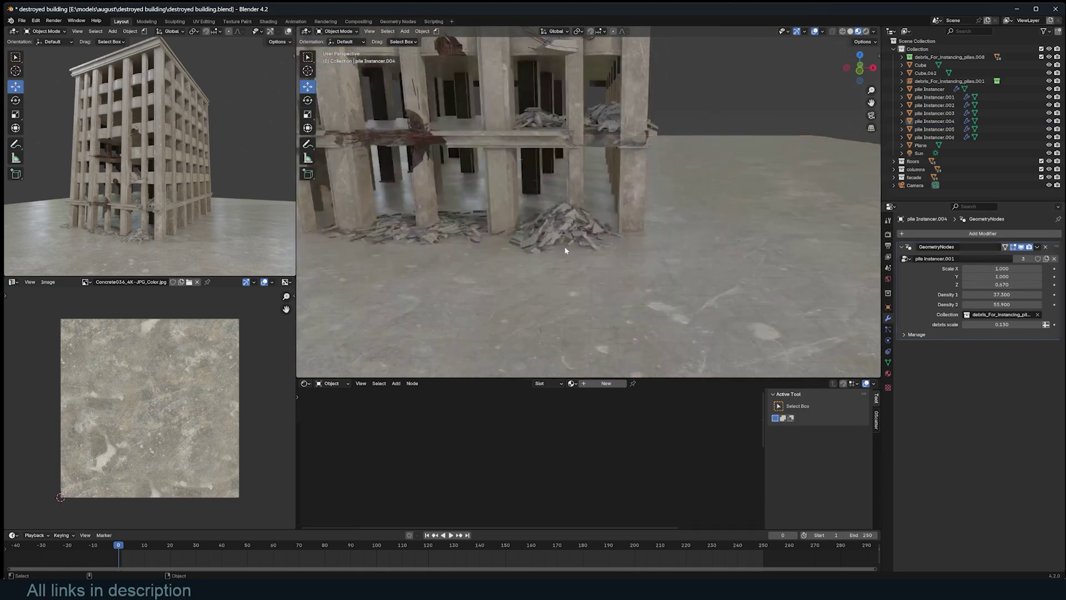
Step: Duplicate the corner debris pile and move the copy about 6.77 m along the X axis
{"action": "left_click", "coordinate": [564, 245]}
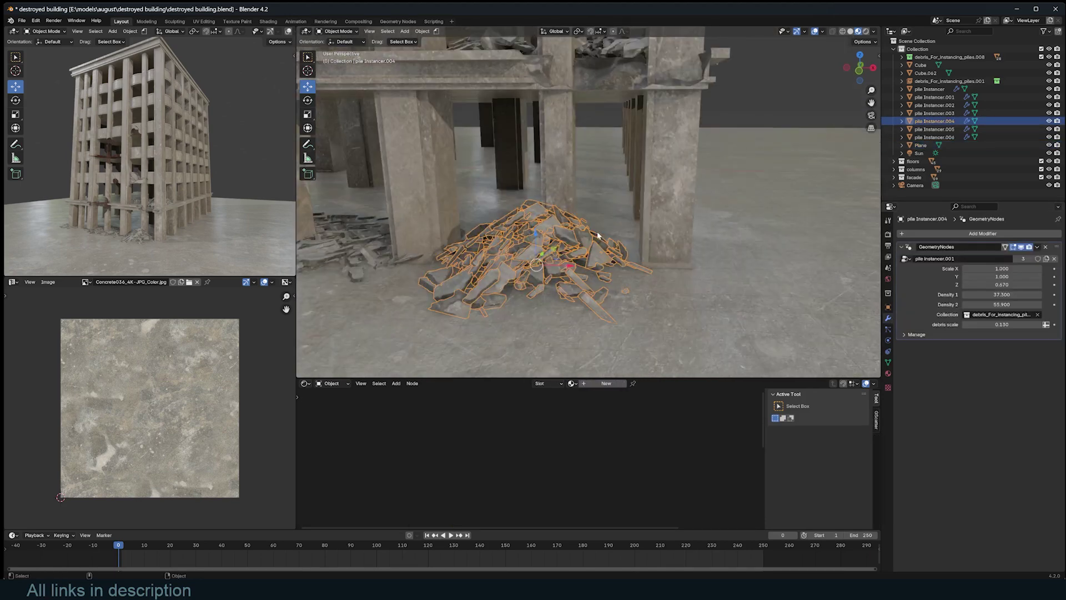
{"action": "key", "text": "shift+d"}
{"action": "right_click", "coordinate": [587, 258]}
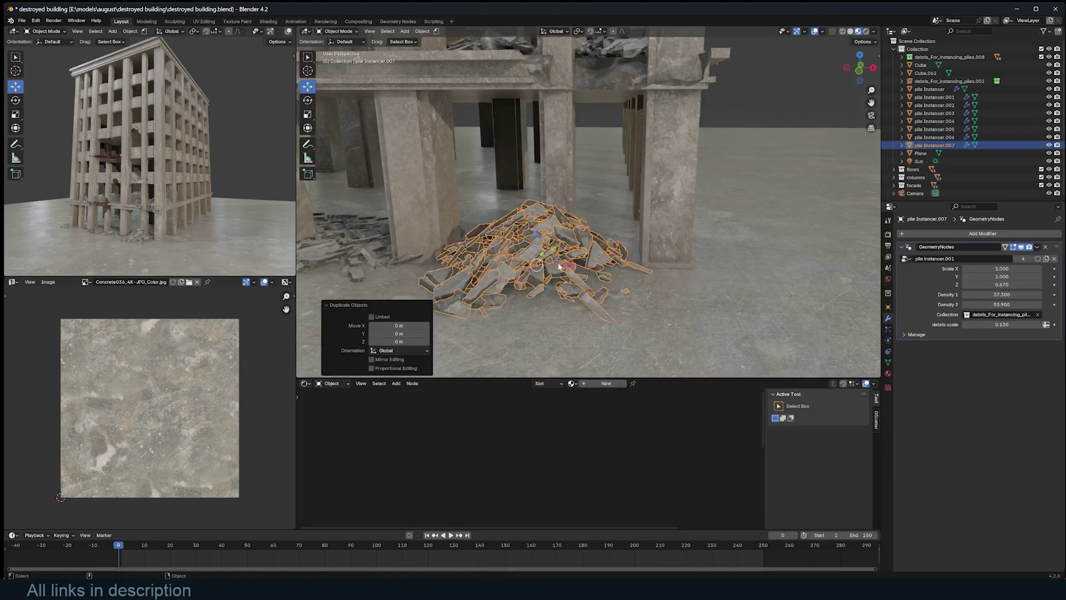
{"action": "key", "text": "g"}
{"action": "key", "text": "x"}
{"action": "left_click", "coordinate": [749, 267]}
Step: Change the Shader Editor area to the Asset Browser
{"action": "left_click", "coordinate": [305, 383]}
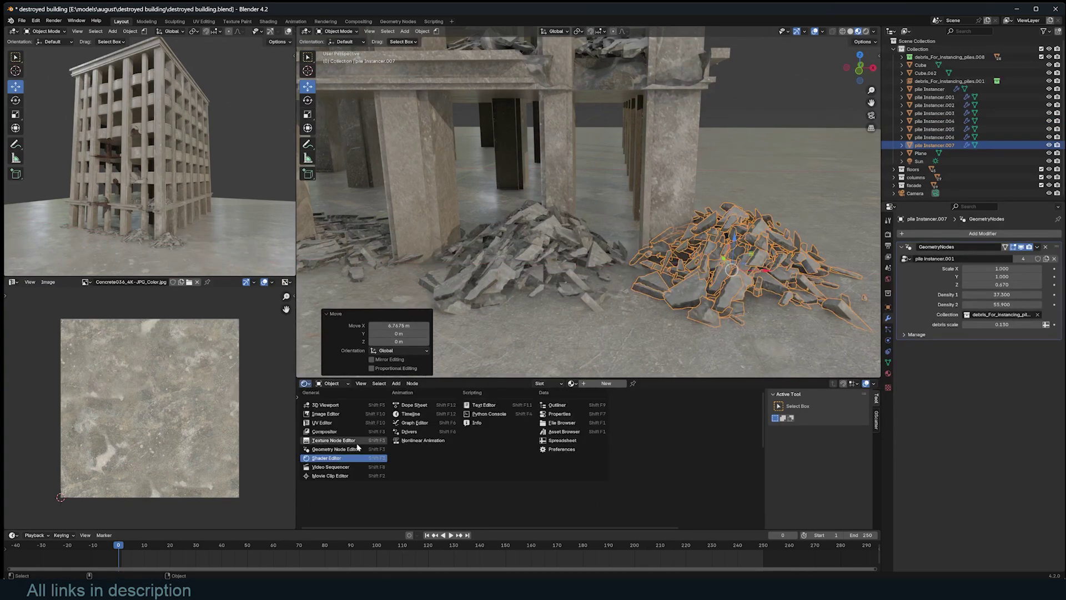
{"action": "left_click", "coordinate": [357, 449]}
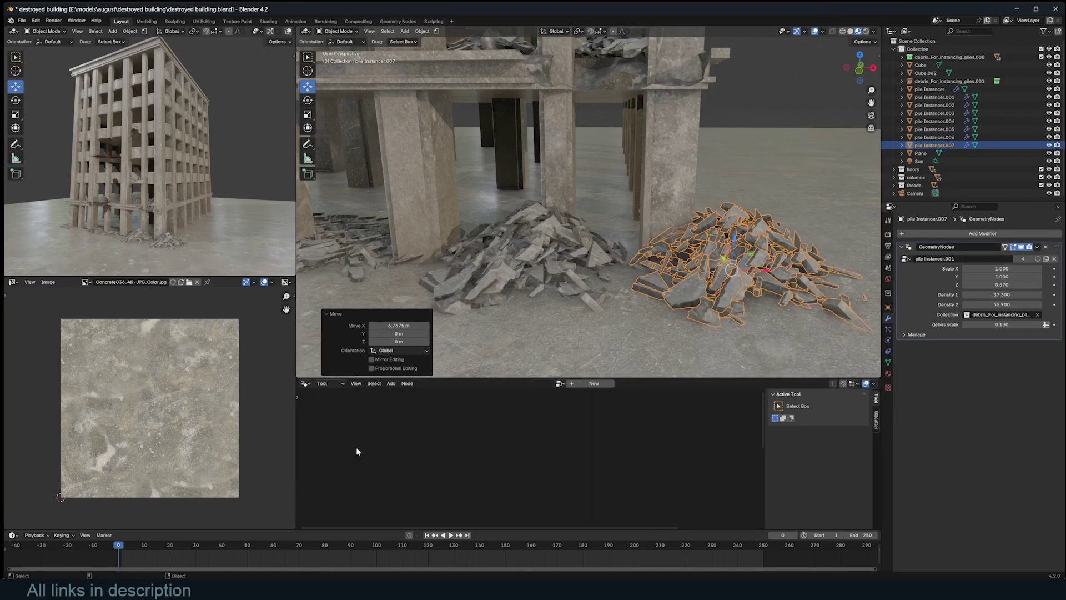
{"action": "left_click", "coordinate": [329, 383]}
{"action": "left_click", "coordinate": [304, 383]}
{"action": "left_click", "coordinate": [561, 438]}
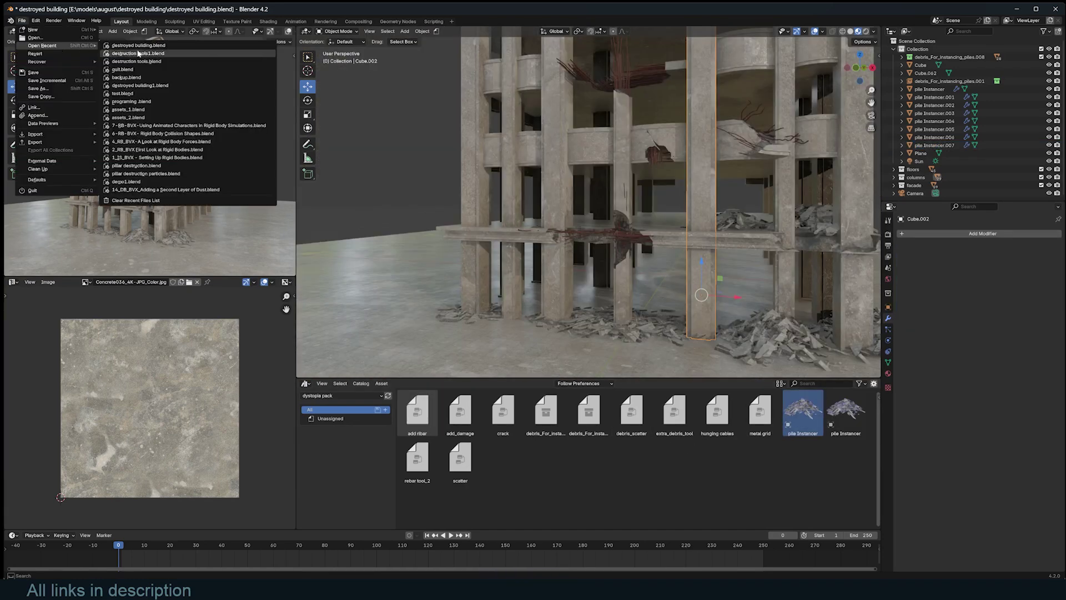
Step: Open the recent file destruction tools1.blend, discarding the changes to the destroyed building file
{"action": "left_click", "coordinate": [160, 54]}
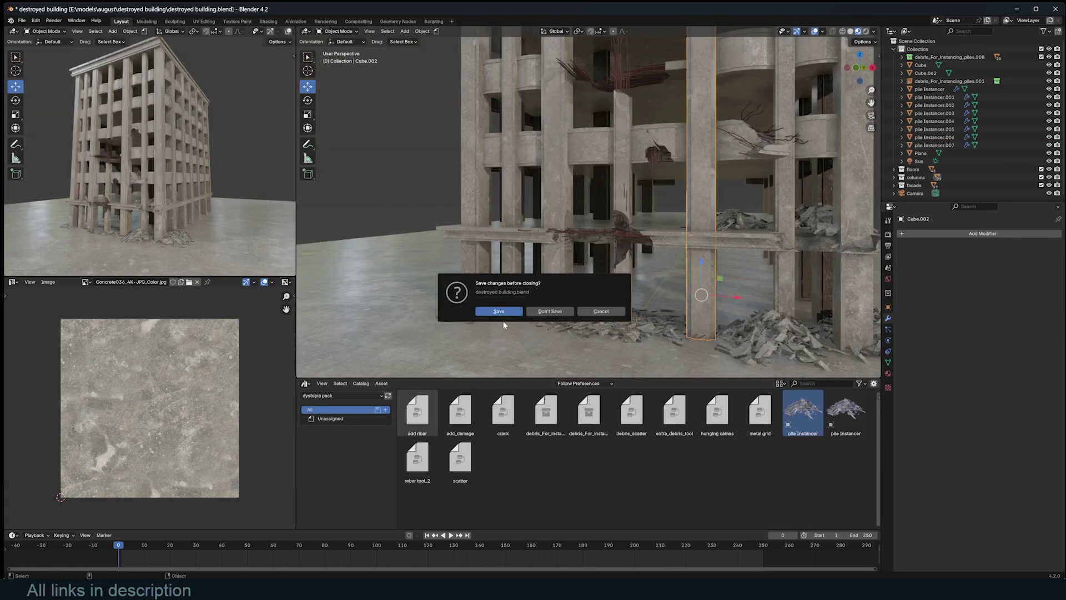
{"action": "left_click", "coordinate": [549, 310]}
{"action": "scroll", "coordinate": [694, 255], "scroll_direction": "down", "scroll_amount": 5}
{"action": "middle_click_drag", "start_coordinate": [649, 154], "coordinate": [687, 183]}
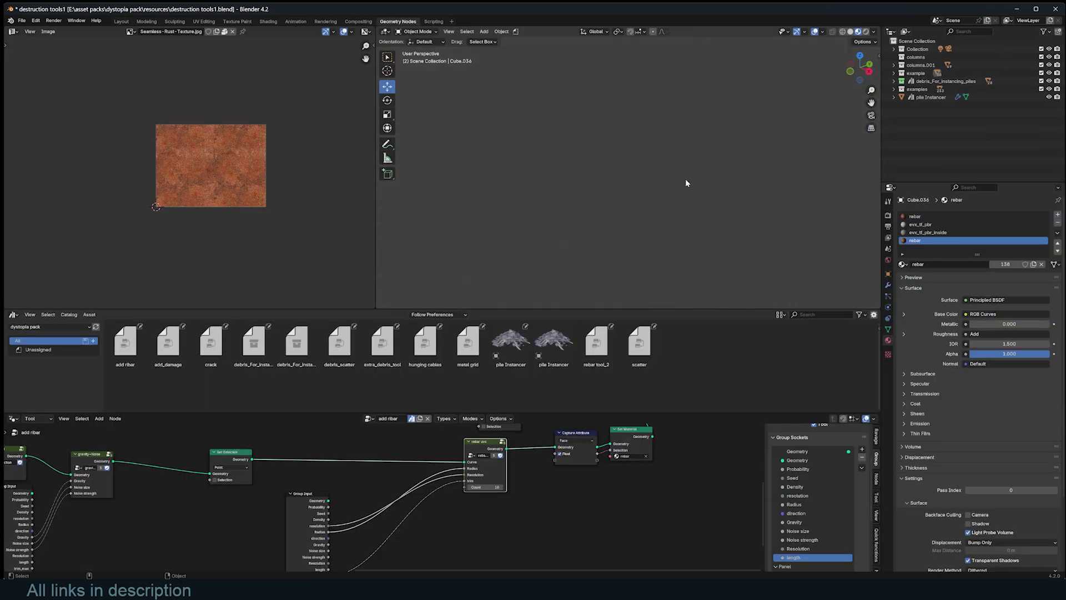
{"action": "middle_click_drag", "start_coordinate": [750, 154], "coordinate": [739, 186]}
{"action": "middle_click_drag", "start_coordinate": [719, 243], "coordinate": [755, 224]}
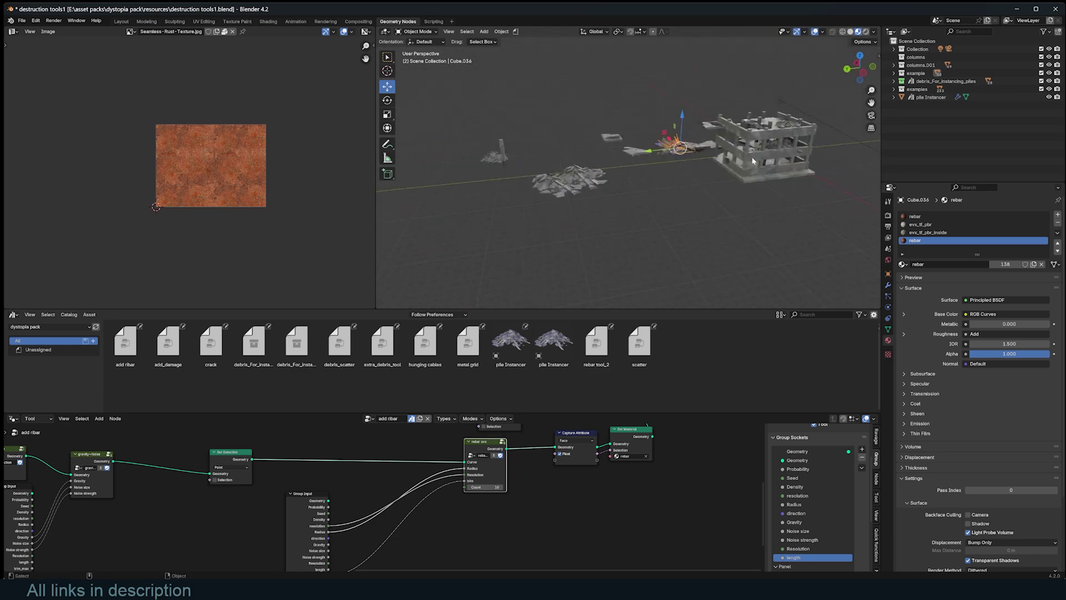
{"action": "left_click", "coordinate": [753, 160]}
{"action": "key", "text": "KP_Decimal"}
{"action": "middle_click_drag", "start_coordinate": [754, 161], "coordinate": [564, 148]}
{"action": "scroll", "coordinate": [564, 148], "scroll_direction": "down", "scroll_amount": 5}
{"action": "scroll", "coordinate": [654, 222], "scroll_direction": "up", "scroll_amount": 2}
{"action": "left_click", "coordinate": [654, 242]}
{"action": "middle_click_drag", "start_coordinate": [655, 242], "coordinate": [632, 160]}
{"action": "key", "text": "g"}
{"action": "right_click", "coordinate": [588, 133]}
{"action": "middle_click_drag", "start_coordinate": [777, 194], "coordinate": [462, 186], "text": "shift"}
{"action": "left_click", "coordinate": [724, 147]}
{"action": "mouse_move", "coordinate": [727, 149]}
{"action": "middle_mouse_down"}
{"action": "mouse_move", "coordinate": [695, 159]}
{"action": "mouse_move", "coordinate": [752, 159]}
{"action": "mouse_move", "coordinate": [702, 170]}
{"action": "mouse_move", "coordinate": [678, 161]}
{"action": "mouse_move", "coordinate": [768, 163]}
{"action": "middle_mouse_up"}
{"action": "key", "text": "g"}
{"action": "right_click", "coordinate": [713, 165]}
Step: Duplicate an intact concrete slab and place the copy outside the building
{"action": "scroll", "coordinate": [759, 146], "scroll_direction": "up", "scroll_amount": 4}
{"action": "left_click", "coordinate": [577, 221]}
{"action": "middle_click_drag", "start_coordinate": [577, 221], "coordinate": [690, 194], "text": "shift"}
{"action": "left_click", "coordinate": [676, 200]}
{"action": "scroll", "coordinate": [675, 203], "scroll_direction": "down", "scroll_amount": 3}
{"action": "scroll", "coordinate": [619, 238], "scroll_direction": "up", "scroll_amount": 3}
{"action": "key", "text": "shift+d"}
{"action": "left_click", "coordinate": [410, 181]}
{"action": "middle_click_drag", "start_coordinate": [630, 125], "coordinate": [819, 189]}
{"action": "left_click", "coordinate": [705, 144]}
{"action": "key", "text": "g"}
{"action": "right_click", "coordinate": [744, 184]}
Step: Move the intact slab copy by about -0.12 m in X and -1.60 m in Y
{"action": "left_click", "coordinate": [671, 213]}
{"action": "key", "text": "g"}
{"action": "left_click", "coordinate": [625, 210]}
{"action": "scroll", "coordinate": [698, 189], "scroll_direction": "down", "scroll_amount": 4}
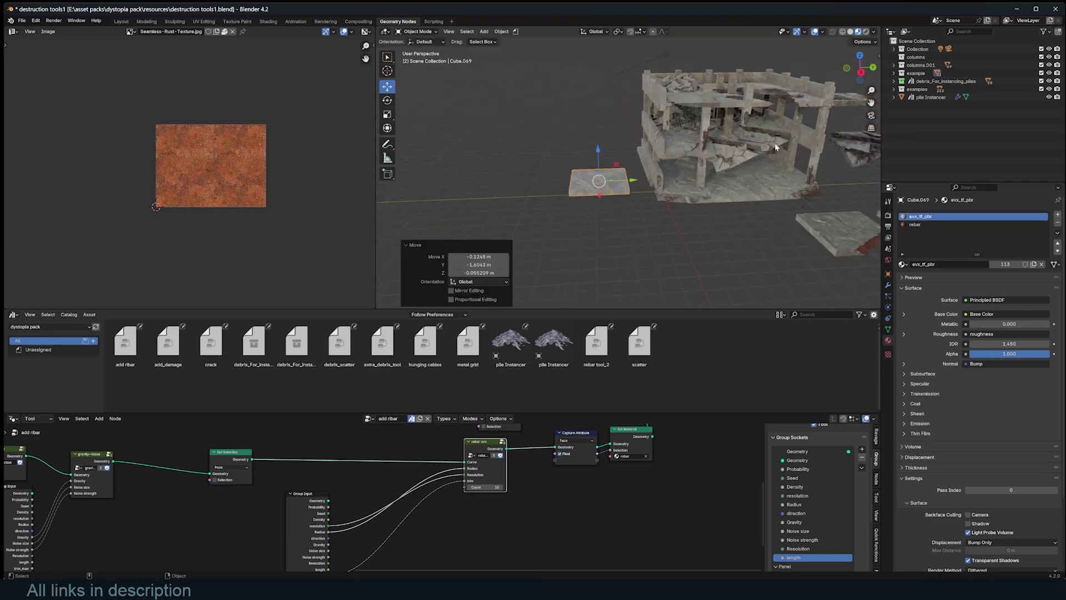
Step: Duplicate the broken floor slab with exposed rebar and move the copy along the Y axis, clear of the building
{"action": "scroll", "coordinate": [738, 172], "scroll_direction": "up", "scroll_amount": 3}
{"action": "left_click", "coordinate": [818, 145]}
{"action": "key", "text": "shift+d"}
{"action": "key", "text": "x"}
{"action": "key", "text": "y"}
{"action": "left_click", "coordinate": [547, 145]}
{"action": "scroll", "coordinate": [547, 145], "scroll_direction": "up", "scroll_amount": 1}
{"action": "middle_click_drag", "start_coordinate": [538, 146], "coordinate": [610, 162], "text": "shift"}
{"action": "scroll", "coordinate": [610, 162], "scroll_direction": "up", "scroll_amount": 4}
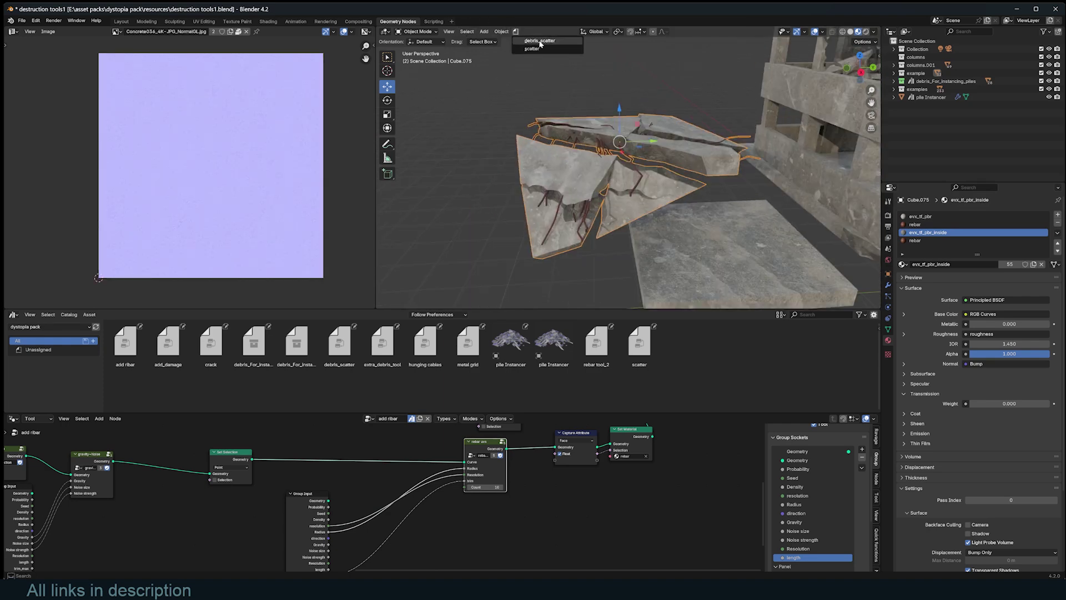
Step: Apply the debris_scatter tool to the broken slab copy with pile up enabled and a density of 50
{"action": "left_click", "coordinate": [540, 41]}
{"action": "scroll", "coordinate": [659, 84], "scroll_direction": "down", "scroll_amount": 2}
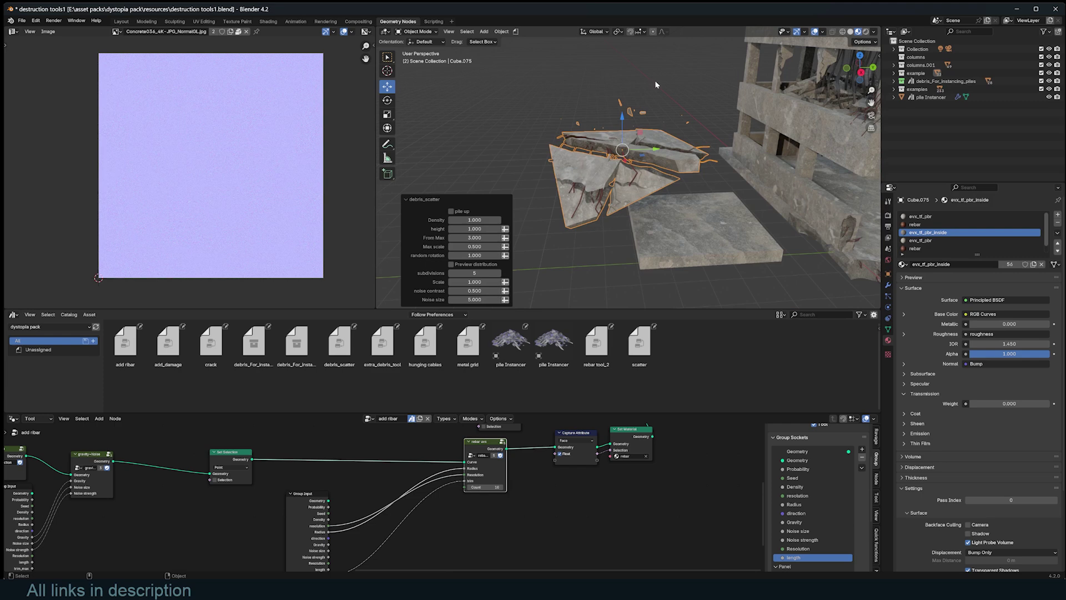
{"action": "middle_click_drag", "start_coordinate": [659, 83], "coordinate": [676, 102]}
{"action": "scroll", "coordinate": [686, 107], "scroll_direction": "up", "scroll_amount": 4}
{"action": "scroll", "coordinate": [675, 95], "scroll_direction": "down", "scroll_amount": 2}
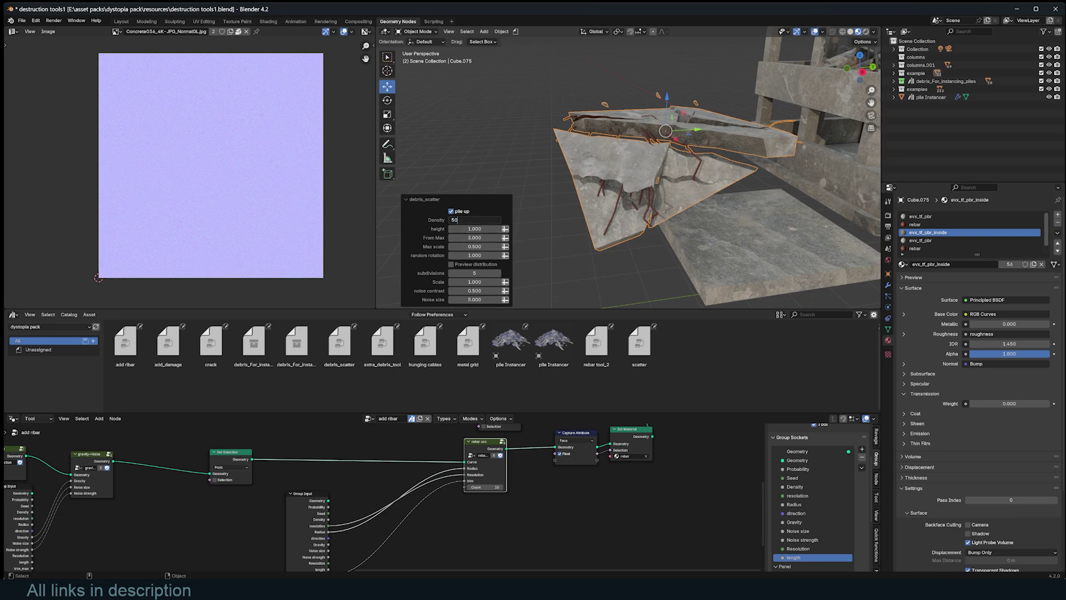
{"action": "key", "text": "Return"}
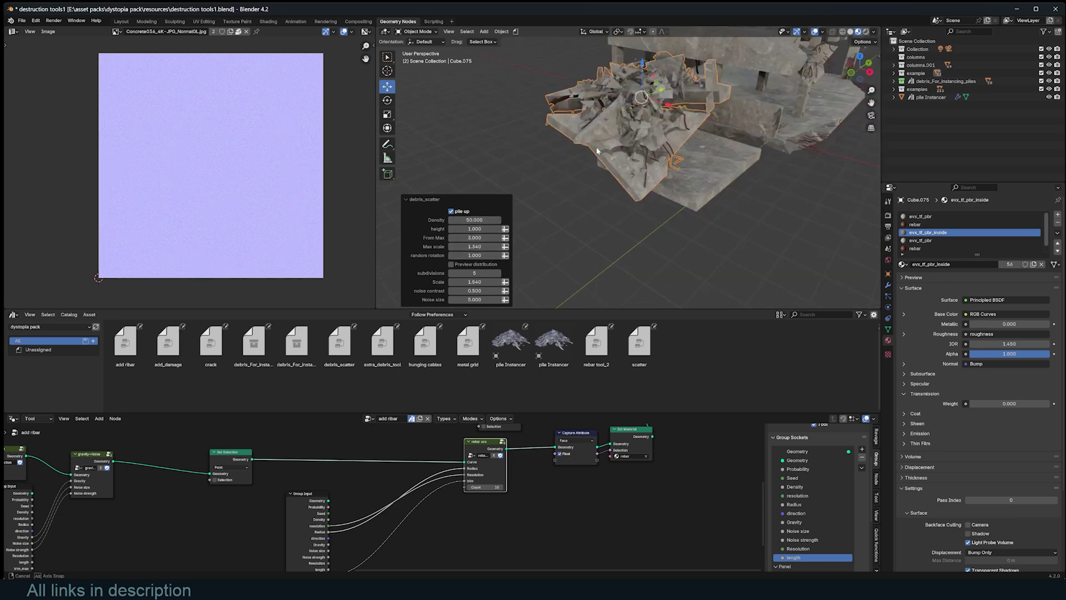
Step: Enable Preview distribution for the debris scatter and raise its height to 1.26 and From Max to 7.94
{"action": "middle_click_drag", "start_coordinate": [533, 166], "coordinate": [591, 158]}
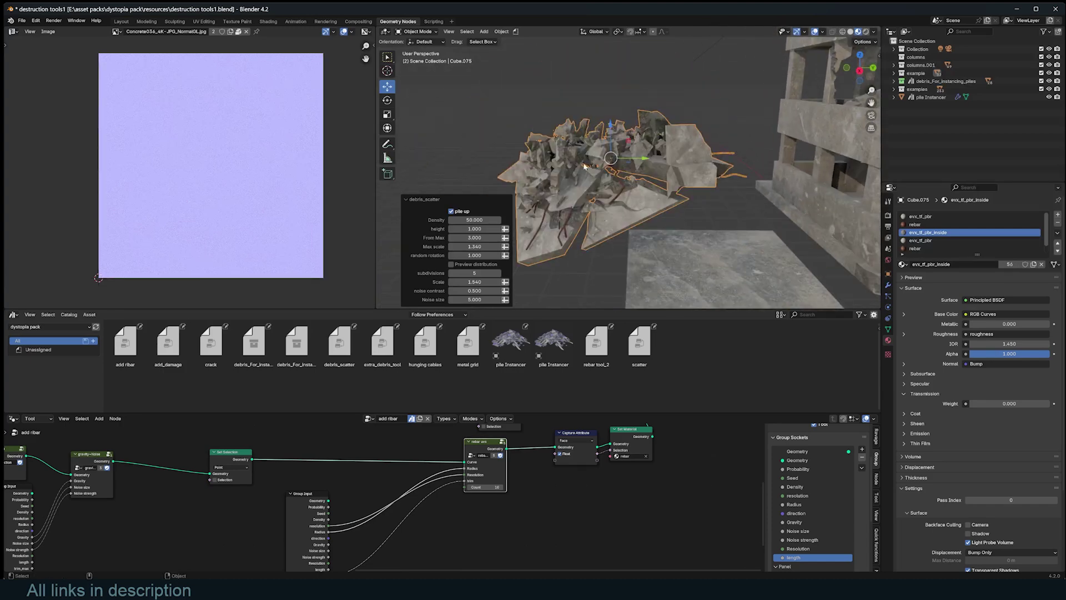
{"action": "middle_click_drag", "start_coordinate": [528, 211], "coordinate": [652, 155]}
{"action": "scroll", "coordinate": [621, 140], "scroll_direction": "up", "scroll_amount": 3}
{"action": "scroll", "coordinate": [613, 181], "scroll_direction": "down", "scroll_amount": 3}
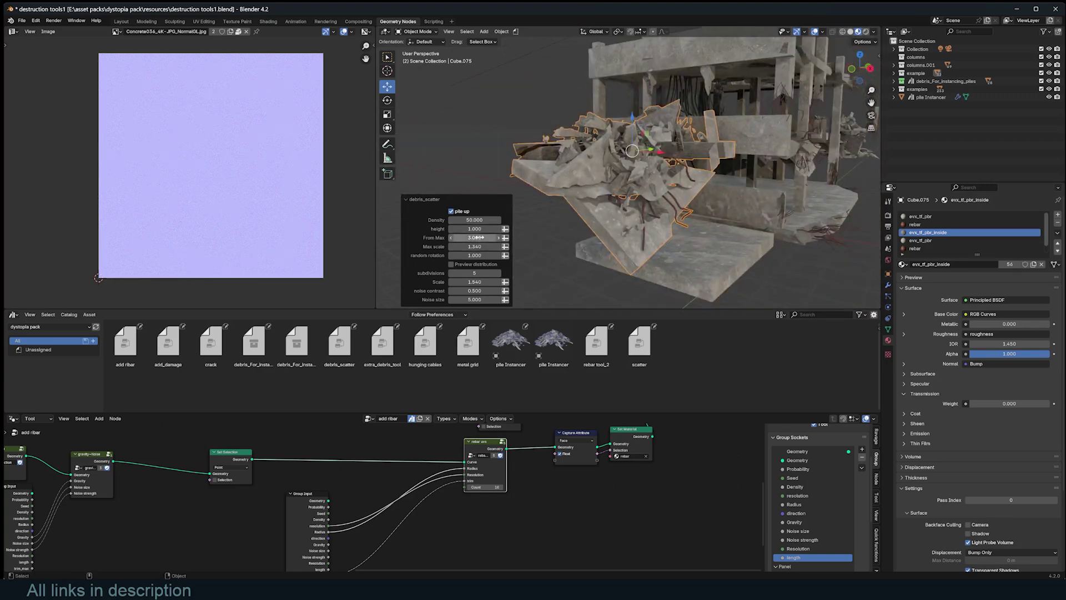
{"action": "left_click", "coordinate": [451, 265]}
{"action": "middle_click_drag", "start_coordinate": [610, 167], "coordinate": [631, 173]}
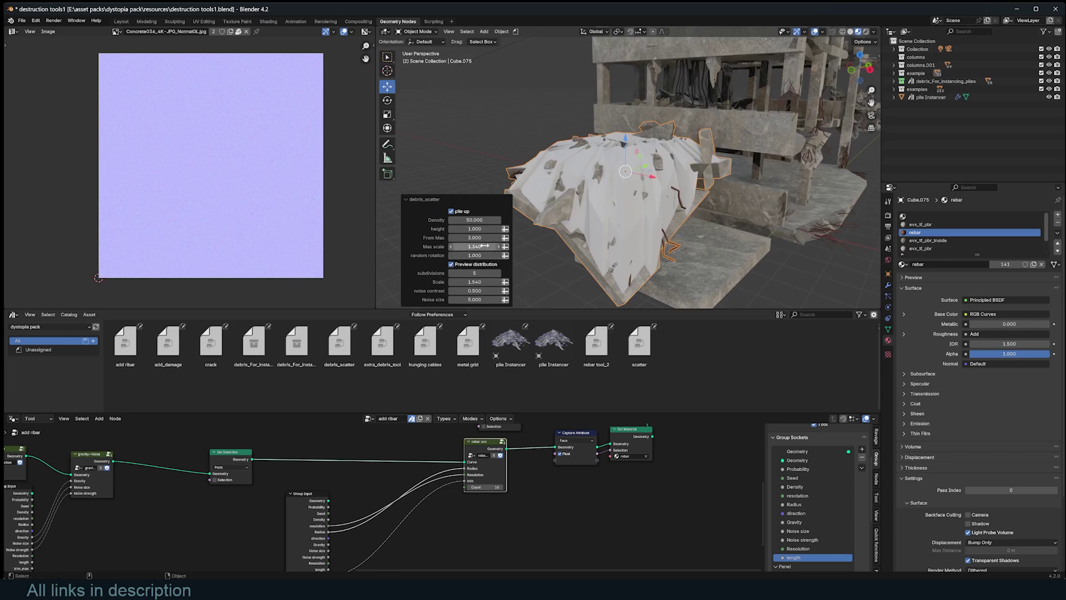
{"action": "left_click_drag", "start_coordinate": [474, 229], "coordinate": [463, 266]}
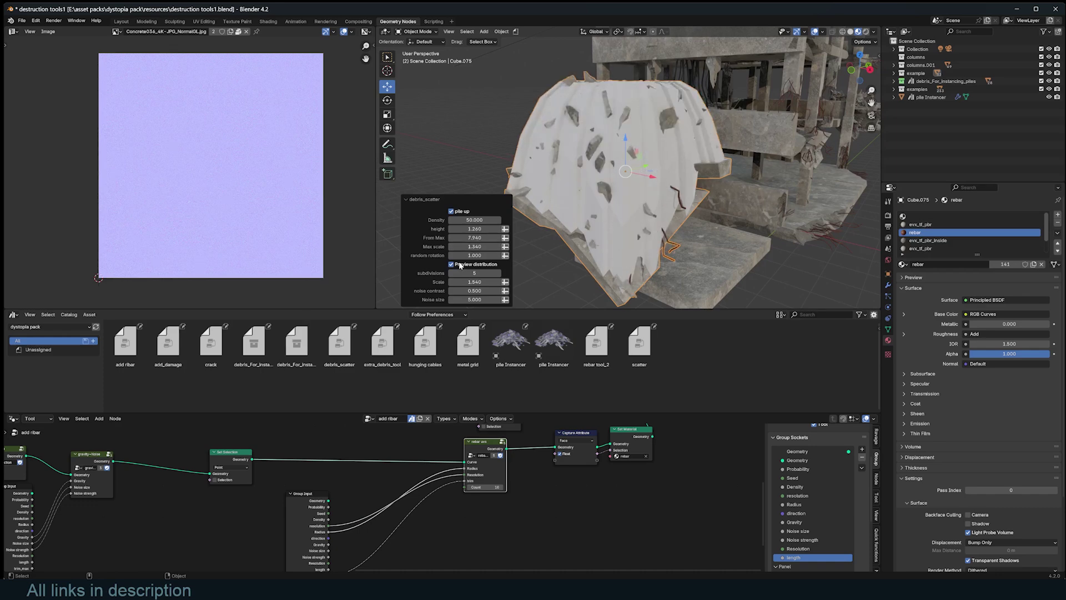
Step: Try the scatter's From Max at 1 and at about 4.45, and turn off Preview distribution
{"action": "left_click", "coordinate": [452, 264]}
{"action": "middle_click_drag", "start_coordinate": [595, 220], "coordinate": [491, 240]}
{"action": "key", "text": "ctrl+z"}
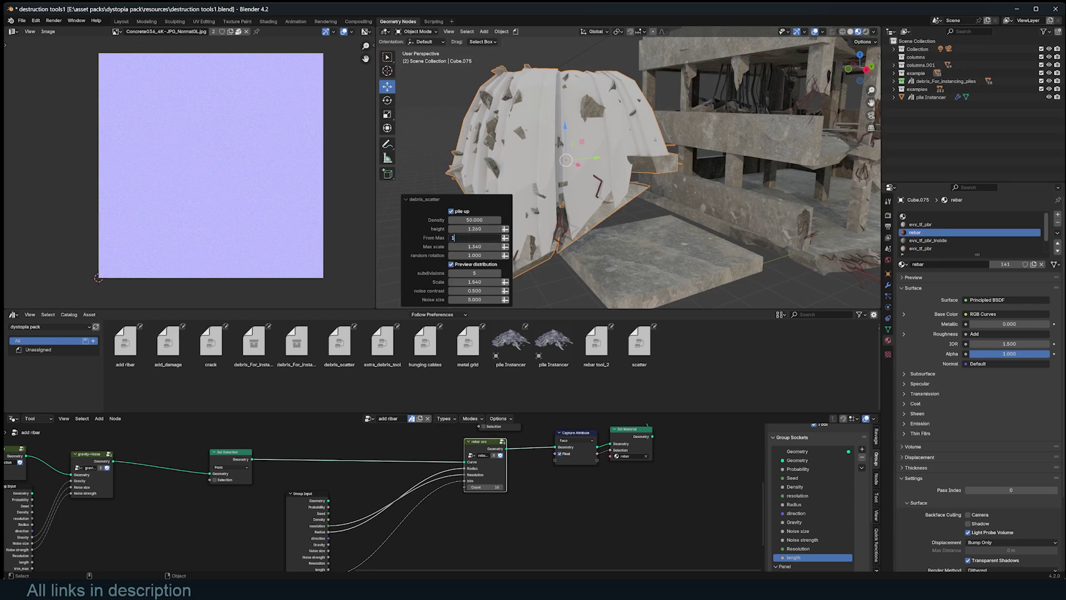
{"action": "key", "text": "Return"}
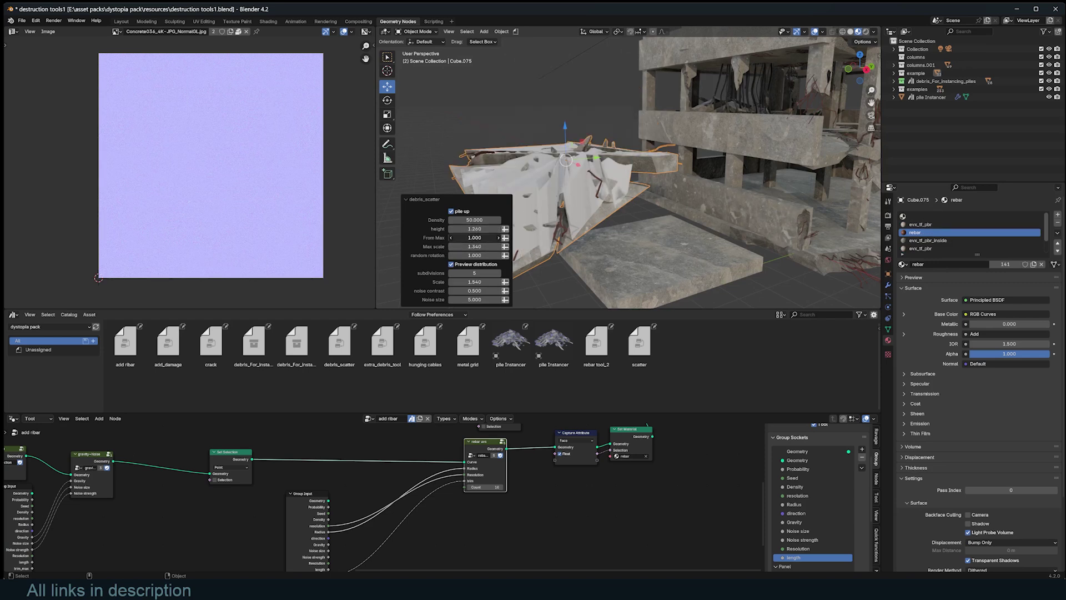
{"action": "left_click_drag", "start_coordinate": [469, 237], "coordinate": [475, 238]}
{"action": "left_click", "coordinate": [452, 266]}
{"action": "middle_click_drag", "start_coordinate": [547, 225], "coordinate": [607, 154]}
Step: Disable pile up and set the debris height, From Max and Max scale to 1 and Scale to 0
{"action": "left_click", "coordinate": [451, 211]}
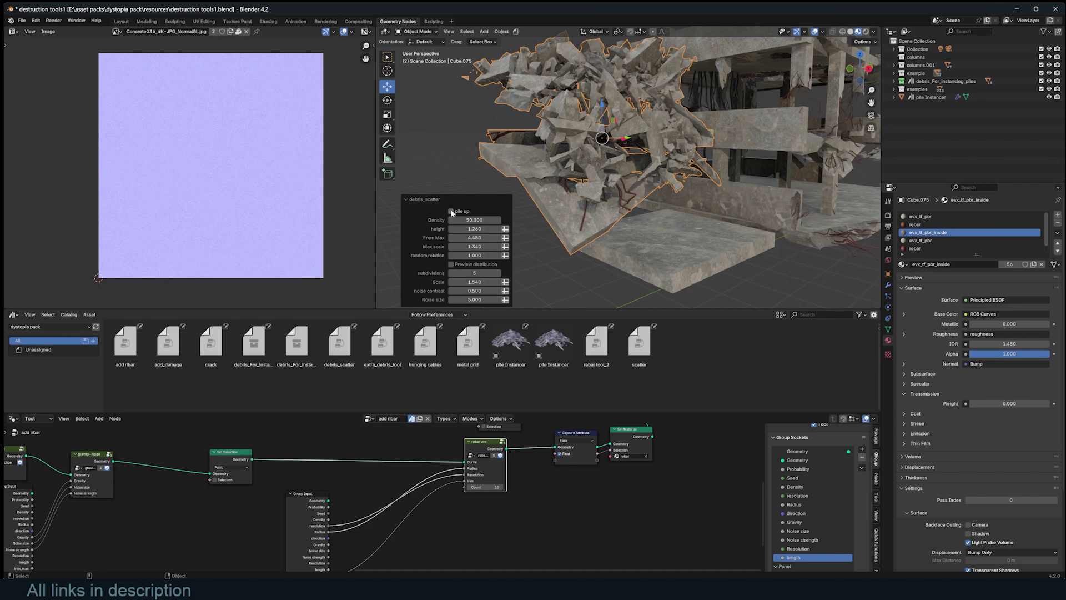
{"action": "middle_click_drag", "start_coordinate": [555, 187], "coordinate": [580, 183]}
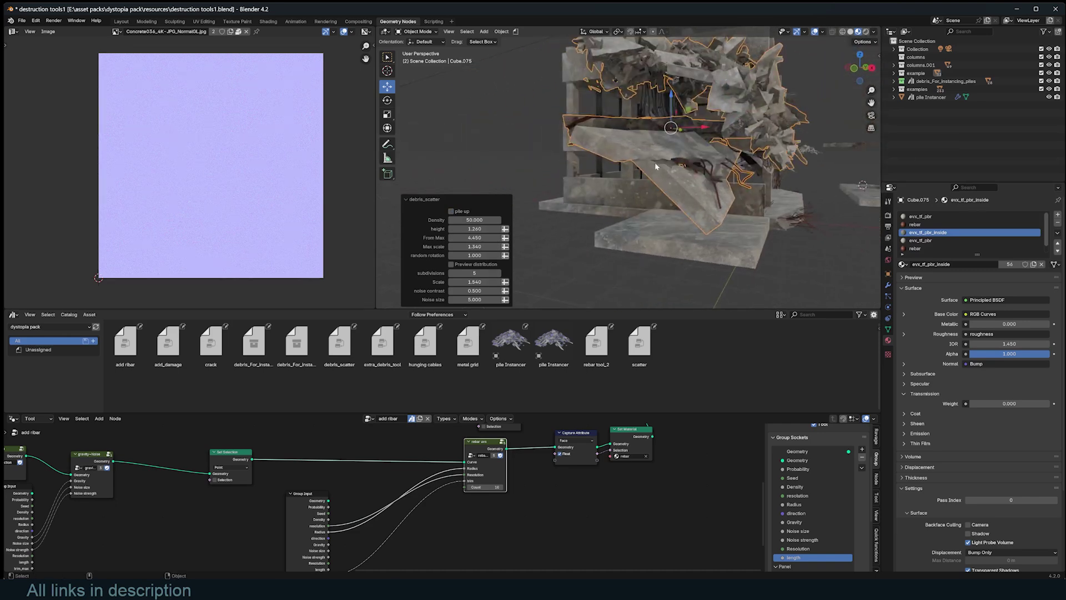
{"action": "middle_click_drag", "start_coordinate": [656, 166], "coordinate": [644, 175]}
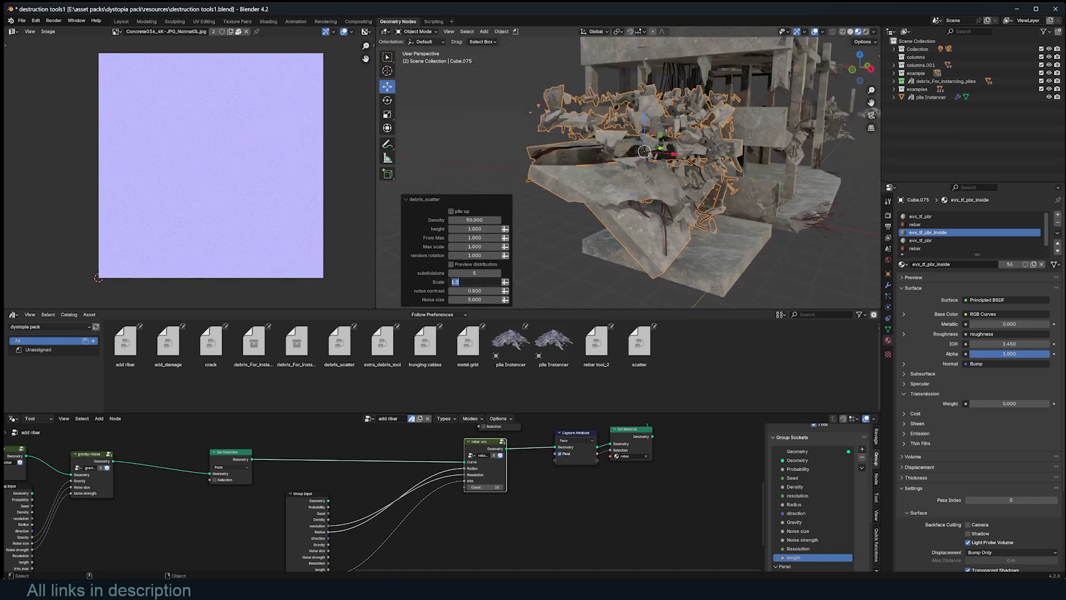
{"action": "key", "text": "Return"}
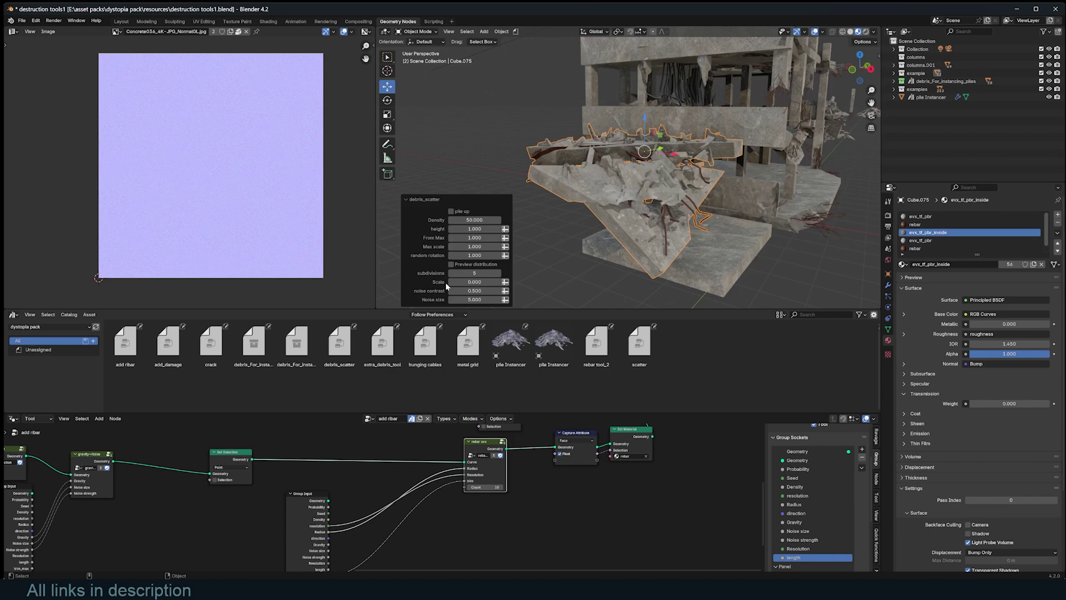
Step: Move the original broken slab out of the building along the Y axis
{"action": "middle_click_drag", "start_coordinate": [561, 244], "coordinate": [733, 191]}
{"action": "scroll", "coordinate": [597, 249], "scroll_direction": "up", "scroll_amount": 2}
{"action": "scroll", "coordinate": [690, 159], "scroll_direction": "up", "scroll_amount": 2}
{"action": "scroll", "coordinate": [642, 194], "scroll_direction": "down", "scroll_amount": 4}
{"action": "scroll", "coordinate": [666, 210], "scroll_direction": "up", "scroll_amount": 4}
{"action": "left_click", "coordinate": [737, 190]}
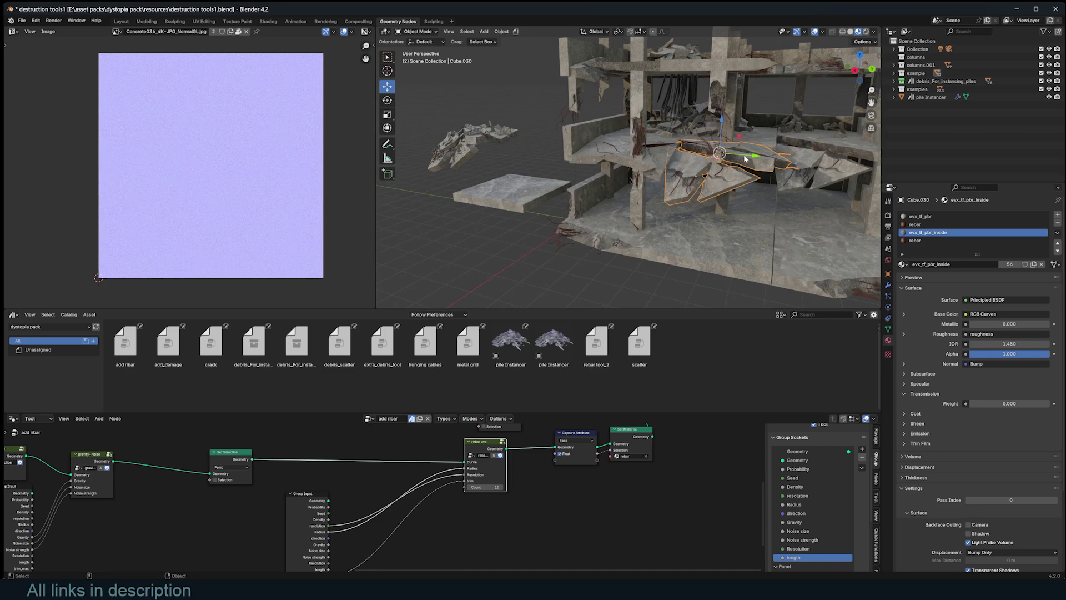
{"action": "left_click_drag", "start_coordinate": [745, 158], "coordinate": [429, 129]}
Step: Snap the debris-covered slab copy to the 3D cursor at the original slab's place in the building
{"action": "left_click", "coordinate": [459, 137]}
{"action": "key", "text": "shift+s"}
{"action": "left_click", "coordinate": [457, 81]}
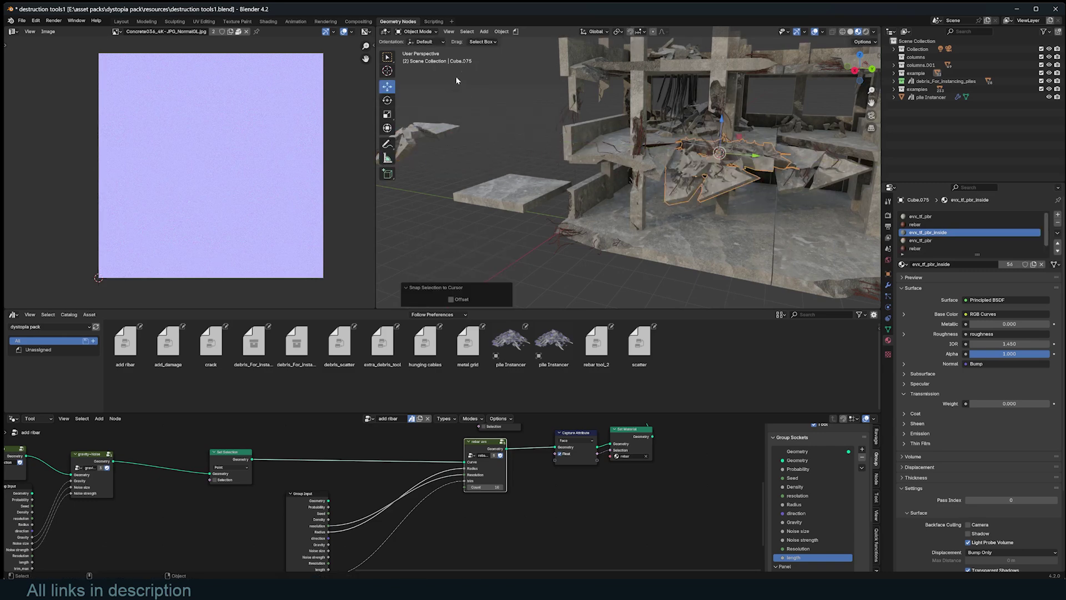
{"action": "middle_click_drag", "start_coordinate": [725, 194], "coordinate": [762, 182]}
{"action": "left_click", "coordinate": [719, 171]}
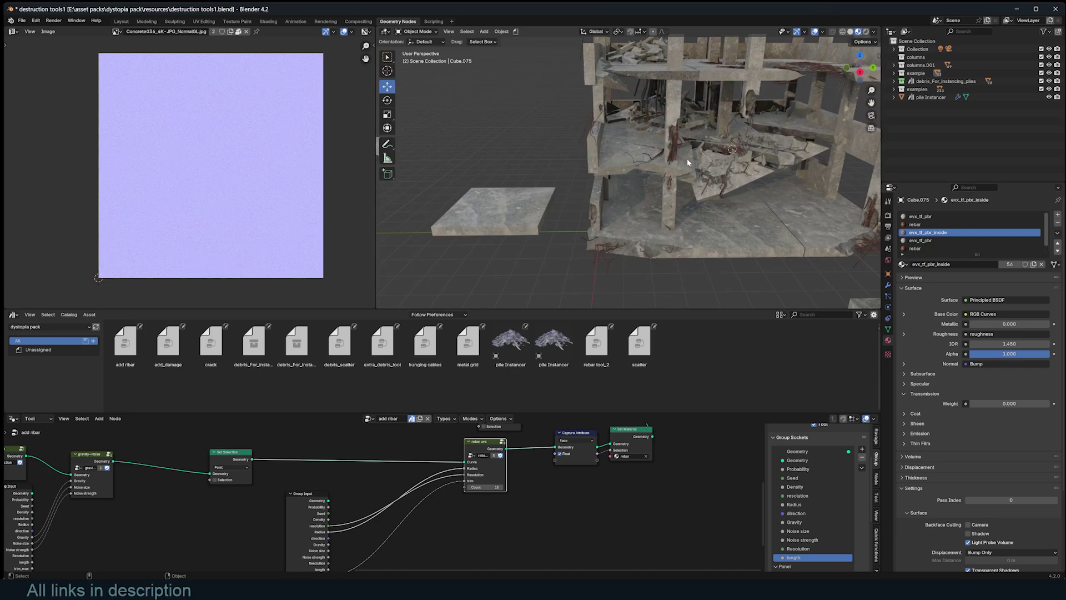
Step: Move the intact concrete slab beside the building about 1.66 m in the negative Y direction
{"action": "middle_click_drag", "start_coordinate": [588, 185], "coordinate": [826, 224], "text": "shift"}
{"action": "left_click", "coordinate": [589, 226]}
{"action": "middle_click_drag", "start_coordinate": [722, 260], "coordinate": [654, 202], "text": "shift"}
{"action": "left_click", "coordinate": [654, 203]}
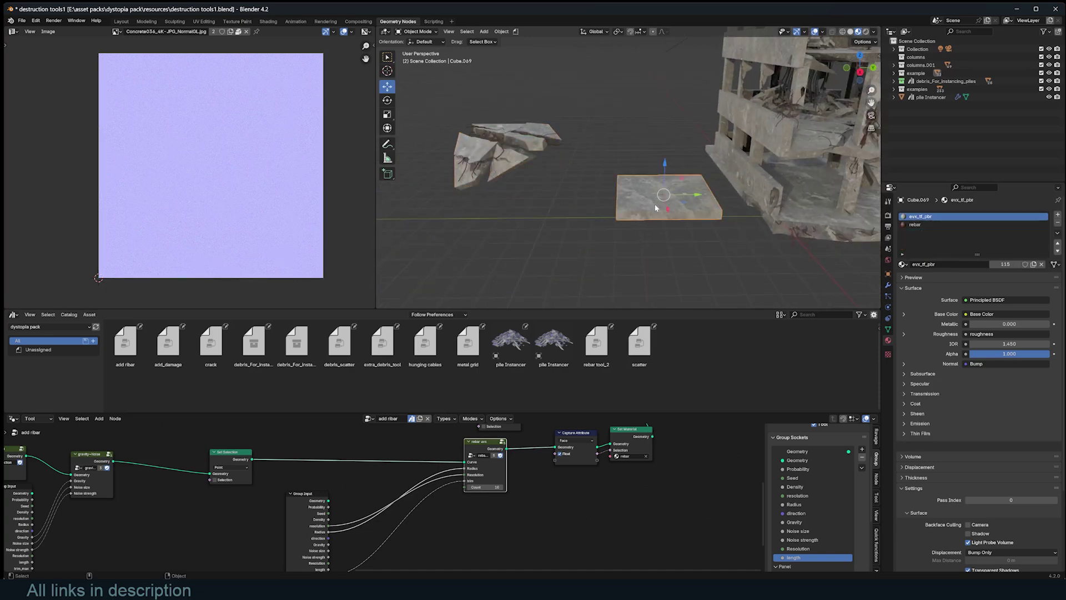
{"action": "left_click_drag", "start_coordinate": [664, 163], "coordinate": [654, 143]}
{"action": "scroll", "coordinate": [652, 147], "scroll_direction": "up", "scroll_amount": 4}
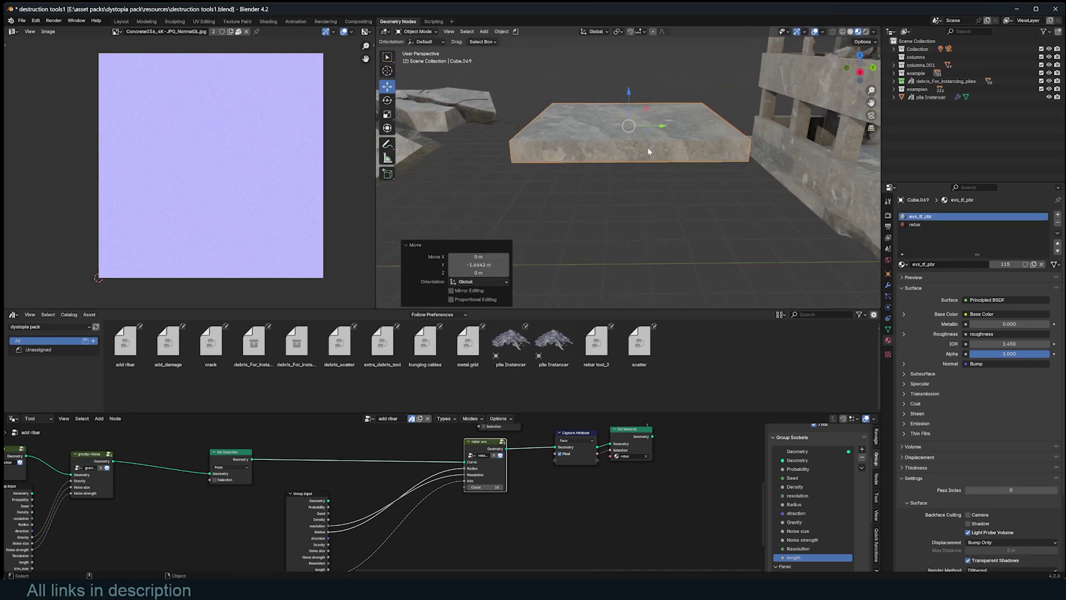
Step: Apply the crack tool to the intact slab in Edit Mode and adjust its resolution and Offset Scale
{"action": "middle_click_drag", "start_coordinate": [647, 155], "coordinate": [649, 191]}
{"action": "key", "text": "Tab"}
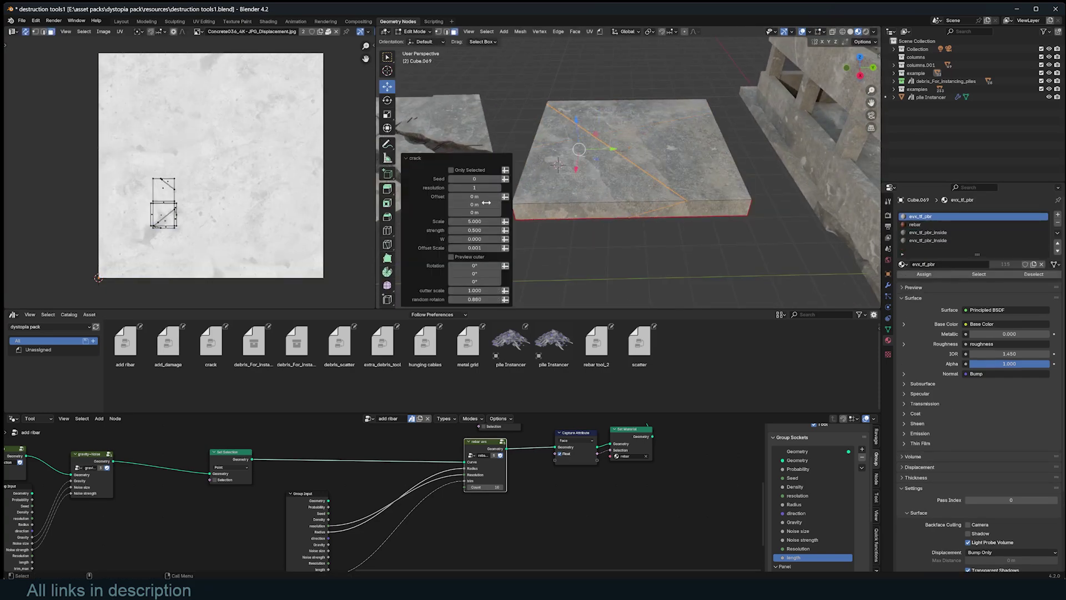
{"action": "left_click_drag", "start_coordinate": [484, 187], "coordinate": [500, 188]}
{"action": "middle_click_drag", "start_coordinate": [638, 177], "coordinate": [605, 136]}
{"action": "scroll", "coordinate": [605, 136], "scroll_direction": "up", "scroll_amount": 3}
{"action": "left_click_drag", "start_coordinate": [479, 248], "coordinate": [491, 248]}
{"action": "middle_click_drag", "start_coordinate": [628, 134], "coordinate": [589, 172]}
Step: Unwrap the cracked slab's selected faces and adjust their UV layout
{"action": "key", "text": "u"}
{"action": "left_click", "coordinate": [581, 128]}
{"action": "left_click", "coordinate": [119, 31]}
{"action": "left_click", "coordinate": [155, 185]}
Step: Select a linked fragment of the cracked slab, then move and rotate it away from the rest
{"action": "left_click", "coordinate": [643, 190]}
{"action": "key", "text": "l"}
{"action": "left_click", "coordinate": [639, 181]}
{"action": "key", "text": "1"}
{"action": "key", "text": "ctrl+l"}
{"action": "key", "text": "g"}
{"action": "left_click", "coordinate": [616, 178]}
{"action": "key", "text": "r"}
{"action": "key", "text": "Tab"}
{"action": "key", "text": "Tab"}
Step: Apply a second crack to the slab, raising its resolution and scale and changing its offset
{"action": "key", "text": "q"}
{"action": "mouse_move", "coordinate": [669, 137]}
{"action": "left_click", "coordinate": [724, 152]}
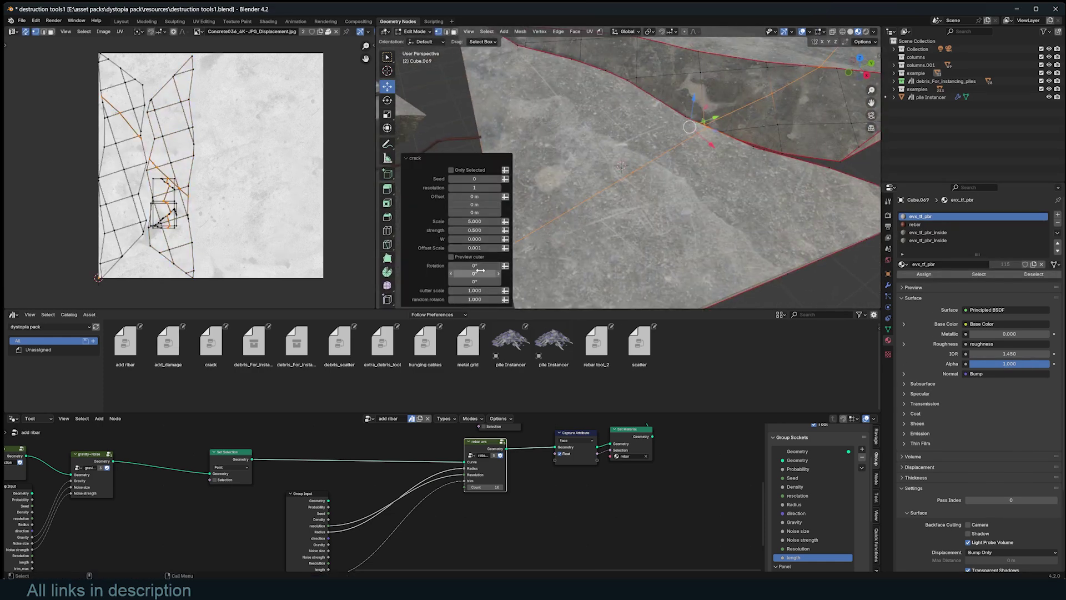
{"action": "scroll", "coordinate": [764, 172], "scroll_direction": "down", "scroll_amount": 3}
{"action": "left_click", "coordinate": [498, 187]}
{"action": "left_click", "coordinate": [498, 188]}
{"action": "left_click_drag", "start_coordinate": [475, 221], "coordinate": [497, 221]}
{"action": "middle_click_drag", "start_coordinate": [716, 222], "coordinate": [666, 161]}
{"action": "left_click_drag", "start_coordinate": [475, 205], "coordinate": [456, 205]}
Step: Unwrap the faces produced by the second crack and rearrange their UV islands
{"action": "middle_click_drag", "start_coordinate": [589, 138], "coordinate": [655, 167]}
{"action": "key", "text": "u"}
{"action": "left_click", "coordinate": [120, 32]}
{"action": "left_click", "coordinate": [167, 164]}
Step: Shift further linked fragments apart along the second crack and return to Object Mode
{"action": "key", "text": "l"}
{"action": "key", "text": "g"}
{"action": "key", "text": "Tab"}
{"action": "middle_click_drag", "start_coordinate": [606, 239], "coordinate": [638, 239]}
{"action": "key", "text": "Tab"}
{"action": "key", "text": "l"}
{"action": "key", "text": "g"}
{"action": "key", "text": "Tab"}
{"action": "scroll", "coordinate": [633, 166], "scroll_direction": "down", "scroll_amount": 5}
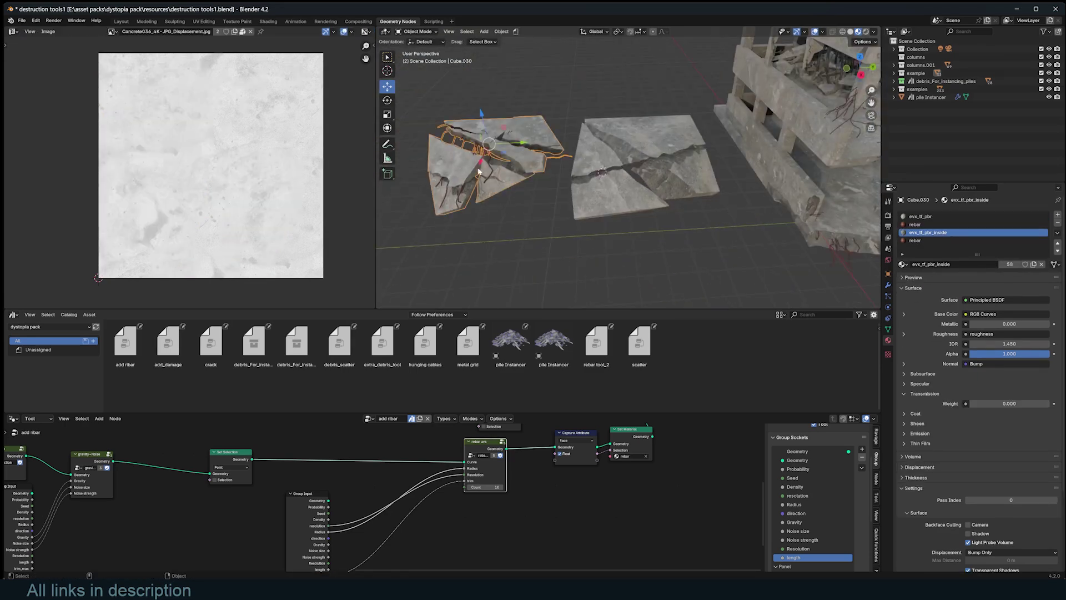
Step: Generate rebar on a linked part of the broken slab in Edit Mode and adjust its first settings
{"action": "scroll", "coordinate": [634, 126], "scroll_direction": "up", "scroll_amount": 8}
{"action": "key", "text": "Tab"}
{"action": "key", "text": "3"}
{"action": "key", "text": "l"}
{"action": "left_click", "coordinate": [600, 31]}
{"action": "left_click", "coordinate": [616, 43]}
{"action": "middle_click_drag", "start_coordinate": [610, 145], "coordinate": [555, 167]}
{"action": "left_click_drag", "start_coordinate": [474, 256], "coordinate": [458, 255]}
{"action": "middle_click_drag", "start_coordinate": [622, 177], "coordinate": [487, 214]}
{"action": "left_click_drag", "start_coordinate": [475, 256], "coordinate": [481, 255]}
Step: Fine-tune the generated rebar's remaining parameters, setting one of them to 0
{"action": "scroll", "coordinate": [638, 167], "scroll_direction": "down", "scroll_amount": 4}
{"action": "middle_click_drag", "start_coordinate": [638, 166], "coordinate": [600, 150]}
{"action": "mouse_move", "coordinate": [474, 230]}
{"action": "left_mouse_down"}
{"action": "mouse_move", "coordinate": [443, 230]}
{"action": "mouse_move", "coordinate": [459, 239]}
{"action": "left_mouse_up"}
{"action": "left_click_drag", "start_coordinate": [475, 246], "coordinate": [496, 247]}
{"action": "double_click", "coordinate": [475, 256]}
{"action": "type", "text": "0"}
{"action": "key", "text": "Return"}
Step: Set the metal grid's Gravity to 0 and its length to 2.46, and activate the Annotate tool
{"action": "middle_click_drag", "start_coordinate": [638, 167], "coordinate": [608, 175]}
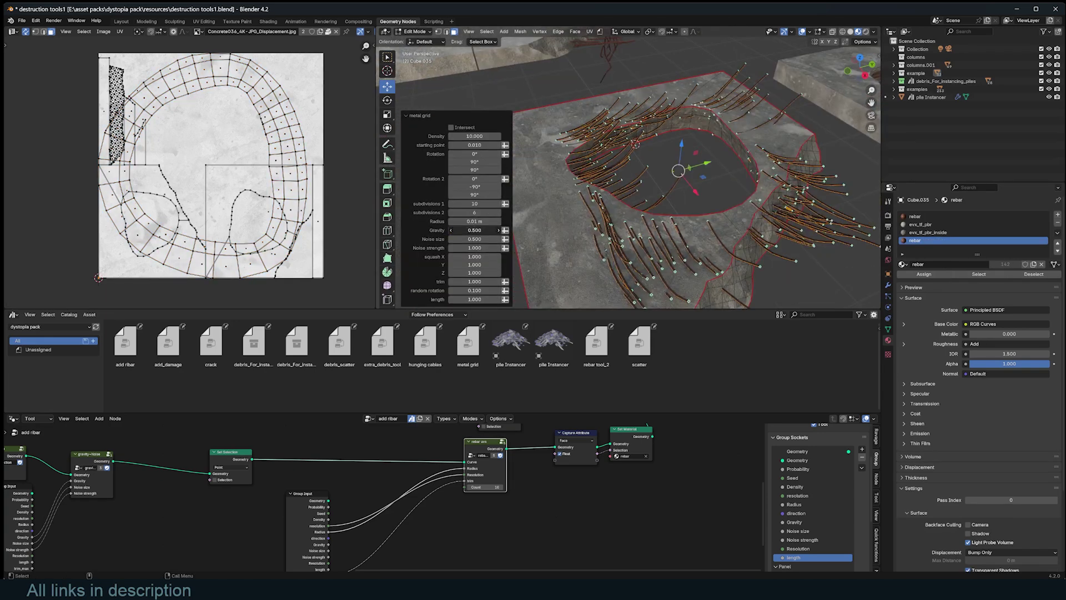
{"action": "middle_click_drag", "start_coordinate": [638, 211], "coordinate": [606, 224]}
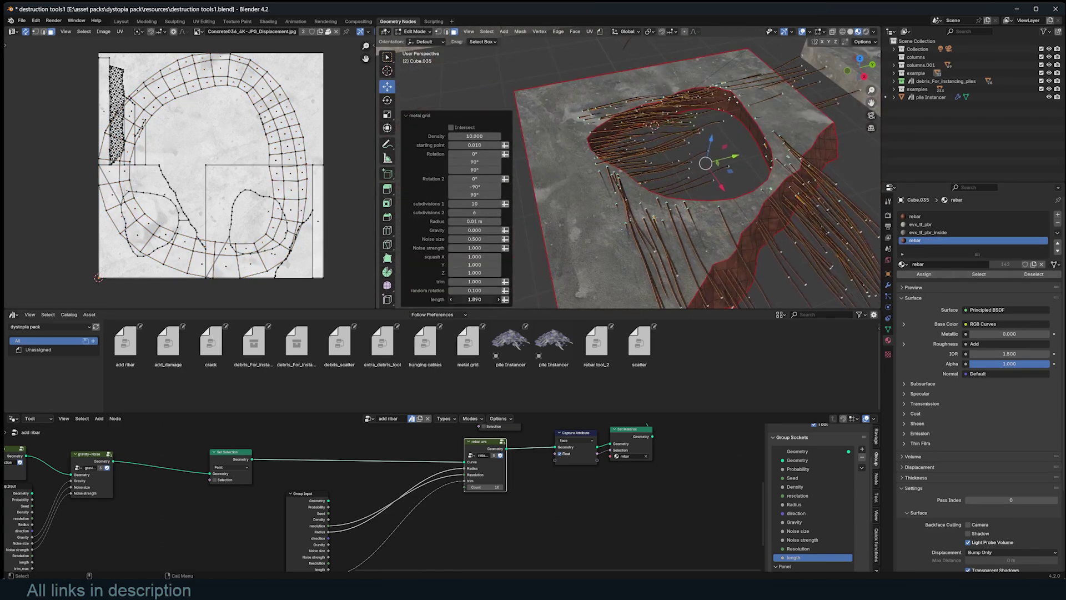
{"action": "key", "text": "shift+space"}
{"action": "key", "text": "d"}
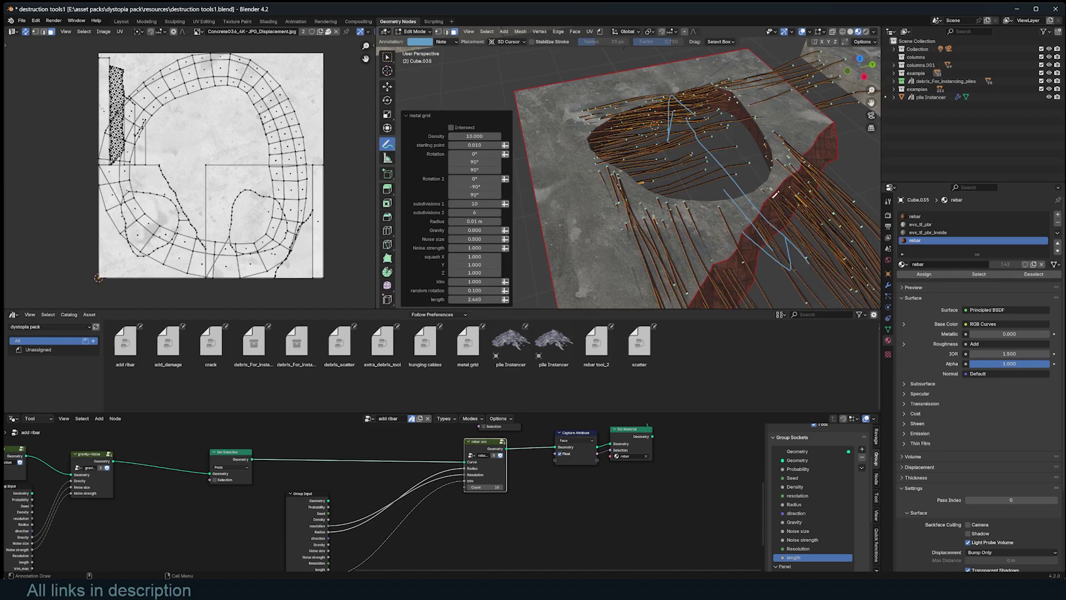
Step: Set the metal grid's first Rotation 2 value to 180° and its squash Z to 0.48
{"action": "left_click_drag", "start_coordinate": [472, 180], "coordinate": [474, 179]}
{"action": "scroll", "coordinate": [617, 189], "scroll_direction": "down", "scroll_amount": 4}
{"action": "scroll", "coordinate": [617, 189], "scroll_direction": "up", "scroll_amount": 5}
{"action": "middle_click_drag", "start_coordinate": [616, 233], "coordinate": [616, 172]}
{"action": "left_click_drag", "start_coordinate": [474, 273], "coordinate": [461, 273]}
{"action": "middle_click_drag", "start_coordinate": [605, 209], "coordinate": [617, 261]}
Step: Set the metal grid's Density to 5
{"action": "left_click", "coordinate": [474, 137]}
{"action": "type", "text": "5"}
{"action": "key", "text": "Return"}
{"action": "scroll", "coordinate": [617, 194], "scroll_direction": "down", "scroll_amount": 4}
{"action": "scroll", "coordinate": [616, 195], "scroll_direction": "up", "scroll_amount": 5}
{"action": "middle_click_drag", "start_coordinate": [616, 194], "coordinate": [633, 222]}
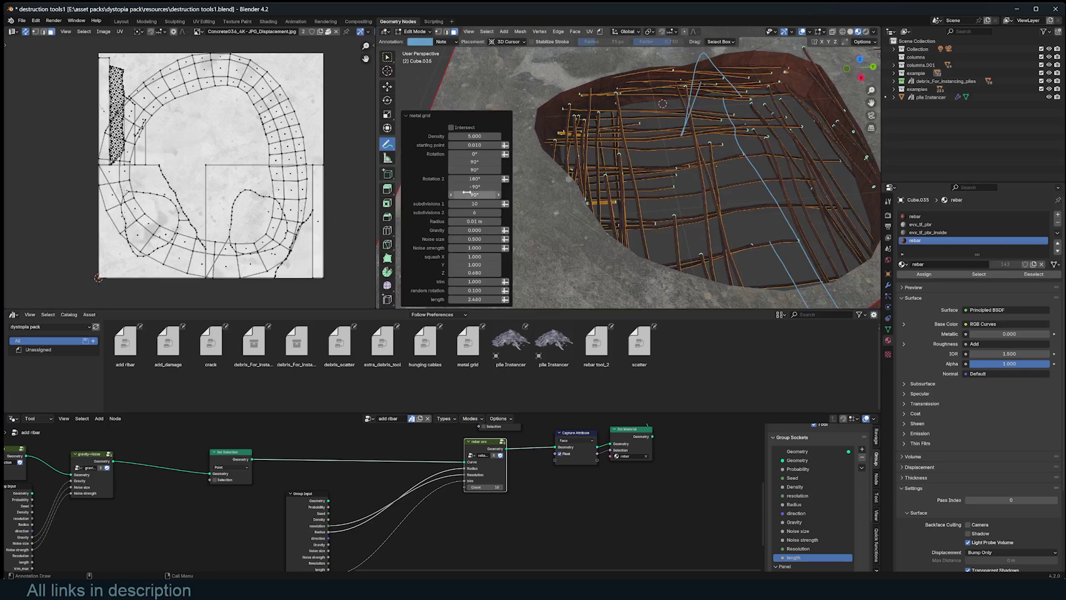
Step: Adjust the metal grid's Radius and random rotation, and set its Gravity to 0
{"action": "left_click_drag", "start_coordinate": [473, 221], "coordinate": [466, 229]}
{"action": "scroll", "coordinate": [655, 189], "scroll_direction": "down", "scroll_amount": 4}
{"action": "middle_click_drag", "start_coordinate": [655, 188], "coordinate": [622, 189]}
{"action": "left_click_drag", "start_coordinate": [474, 221], "coordinate": [479, 282]}
{"action": "left_click", "coordinate": [475, 230]}
{"action": "type", "text": "0"}
{"action": "key", "text": "Return"}
{"action": "left_click_drag", "start_coordinate": [475, 290], "coordinate": [479, 291]}
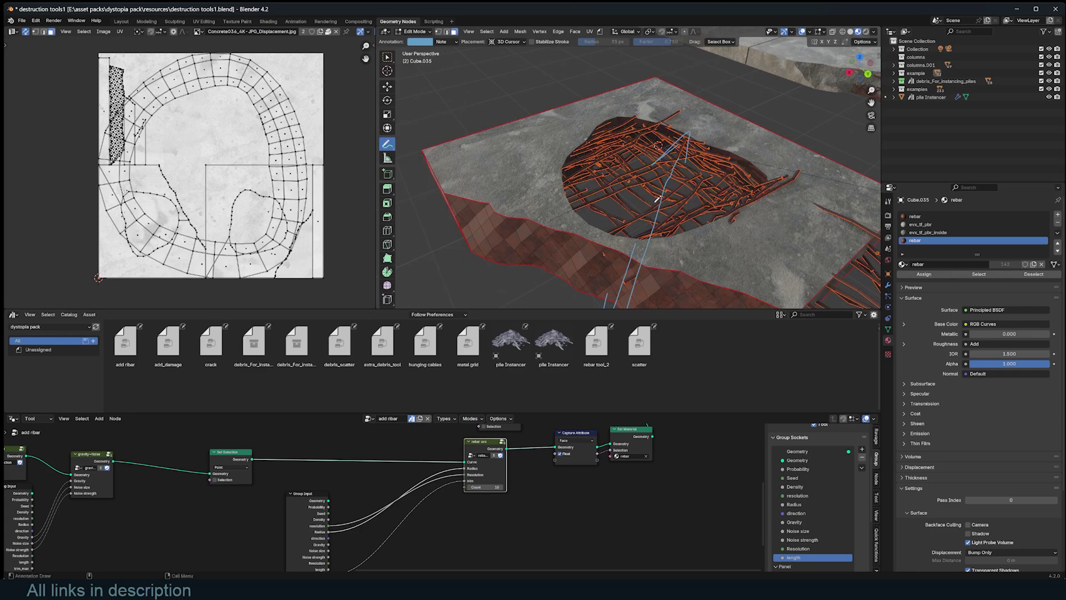
Step: Select all geometry linked to the metal grid's faces in the hole and UV-unwrap it
{"action": "key", "text": "ctrl+l"}
{"action": "left_click", "coordinate": [120, 32]}
{"action": "key", "text": "u"}
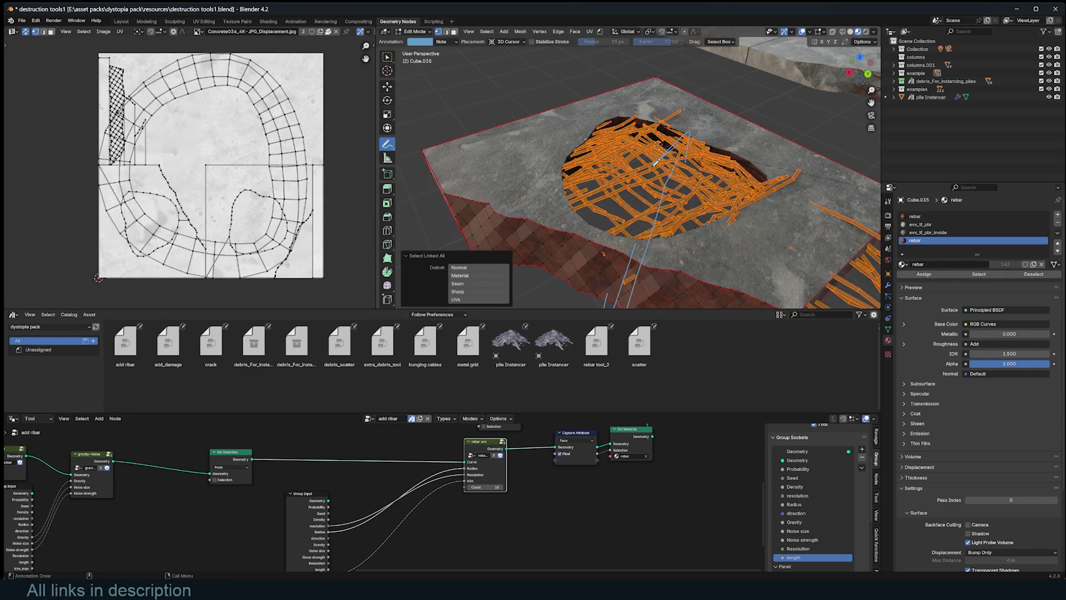
{"action": "left_click", "coordinate": [653, 168]}
Step: Switch to the Move tool, return to Object Mode and apply debris_scatter to the slab with pile up enabled
{"action": "scroll", "coordinate": [654, 168], "scroll_direction": "down", "scroll_amount": 3}
{"action": "middle_click_drag", "start_coordinate": [654, 169], "coordinate": [725, 111]}
{"action": "left_click", "coordinate": [387, 87]}
{"action": "left_click_drag", "start_coordinate": [747, 119], "coordinate": [813, 241]}
{"action": "key", "text": "Tab"}
{"action": "middle_click_drag", "start_coordinate": [813, 240], "coordinate": [592, 182]}
{"action": "key", "text": "x"}
{"action": "left_click", "coordinate": [592, 182]}
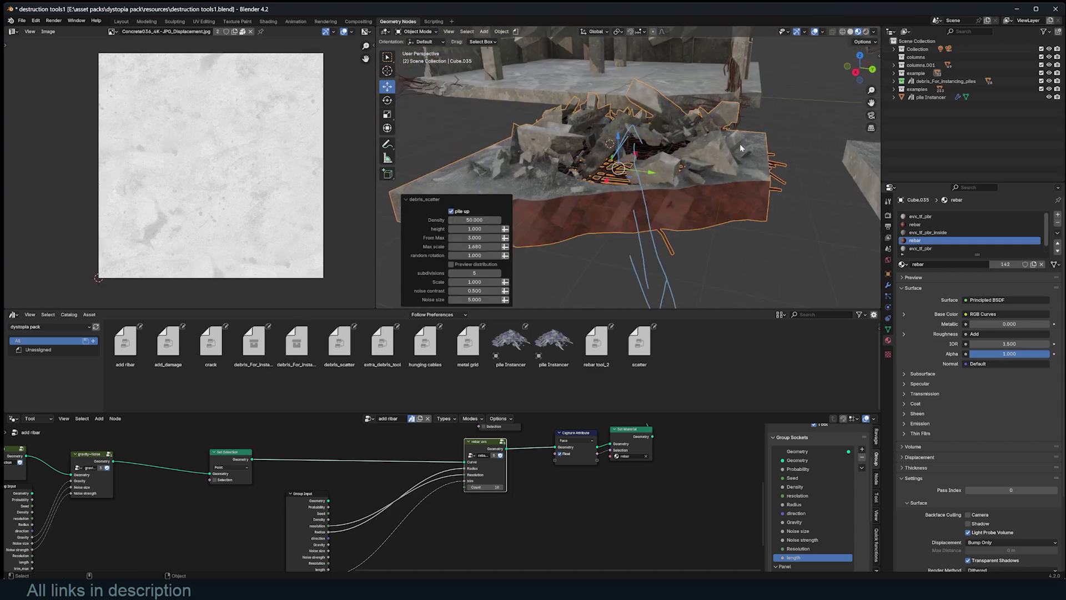
{"action": "middle_click_drag", "start_coordinate": [741, 148], "coordinate": [794, 181]}
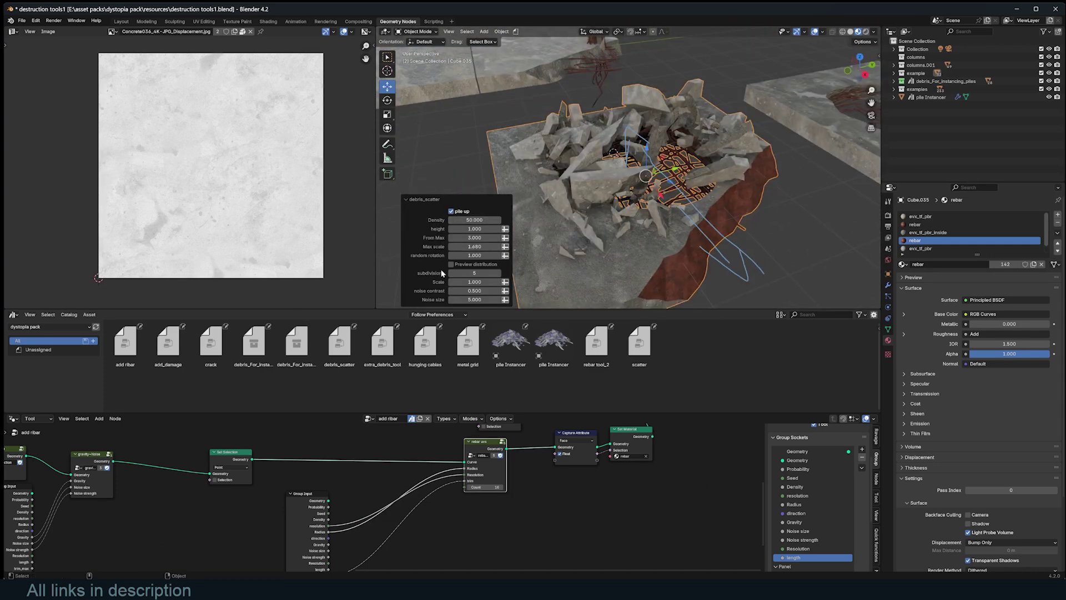
Step: Adjust the debris scatter's Density and random rotation on the slab
{"action": "left_click_drag", "start_coordinate": [475, 220], "coordinate": [491, 220]}
{"action": "scroll", "coordinate": [638, 194], "scroll_direction": "down", "scroll_amount": 2}
{"action": "middle_click_drag", "start_coordinate": [639, 194], "coordinate": [602, 191]}
{"action": "left_click_drag", "start_coordinate": [475, 255], "coordinate": [486, 255]}
{"action": "scroll", "coordinate": [743, 162], "scroll_direction": "down", "scroll_amount": 2}
{"action": "middle_click_drag", "start_coordinate": [694, 183], "coordinate": [752, 239]}
Step: In Edit Mode, assign evx_tf_pbr_inside to the slab's broken side face, select the slab's underside, and return to Object Mode
{"action": "scroll", "coordinate": [722, 194], "scroll_direction": "up", "scroll_amount": 3}
{"action": "key", "text": "Tab"}
{"action": "key", "text": "l"}
{"action": "left_click", "coordinate": [933, 232]}
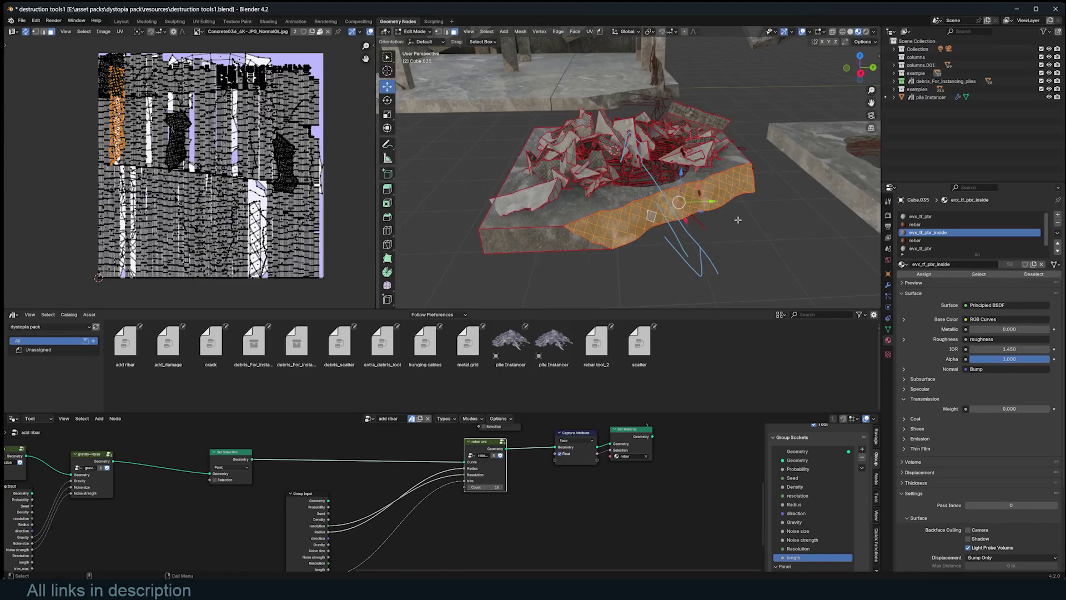
{"action": "left_click", "coordinate": [923, 275]}
{"action": "middle_click_drag", "start_coordinate": [655, 222], "coordinate": [705, 105]}
{"action": "left_click", "coordinate": [709, 91], "text": "shift"}
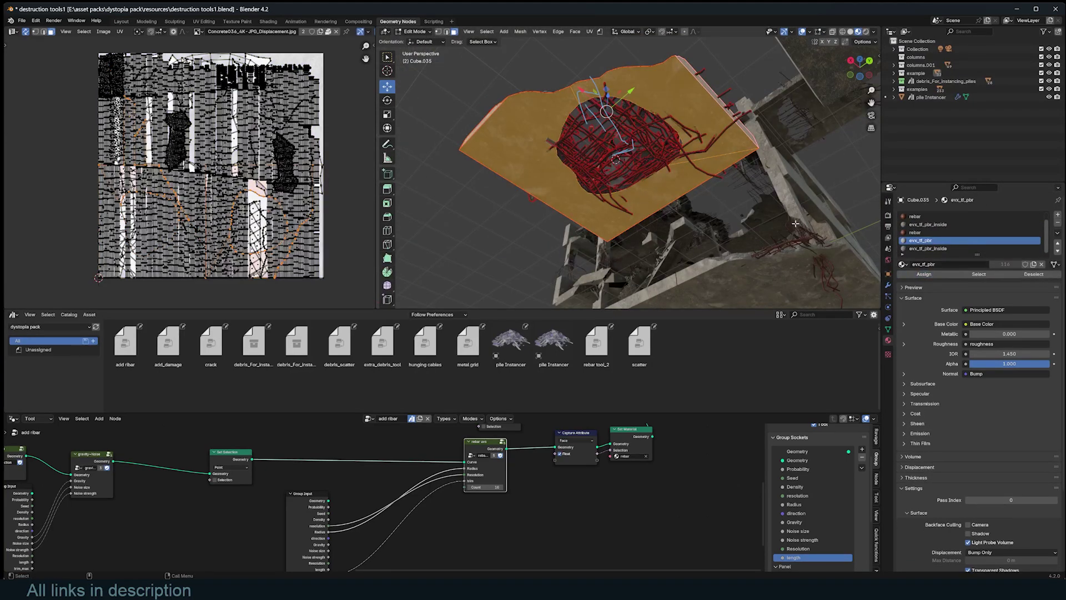
{"action": "key", "text": "Tab"}
Step: Examine the debris-covered slab and the damaged building from several angles and distances
{"action": "middle_click_drag", "start_coordinate": [757, 216], "coordinate": [678, 232]}
{"action": "scroll", "coordinate": [750, 263], "scroll_direction": "down", "scroll_amount": 5}
{"action": "scroll", "coordinate": [666, 222], "scroll_direction": "down", "scroll_amount": 3}
{"action": "mouse_move", "coordinate": [644, 189]}
{"action": "middle_mouse_down"}
{"action": "mouse_move", "coordinate": [607, 197]}
{"action": "mouse_move", "coordinate": [651, 168]}
{"action": "mouse_move", "coordinate": [637, 190]}
{"action": "middle_mouse_up"}
{"action": "scroll", "coordinate": [607, 196], "scroll_direction": "up", "scroll_amount": 4}
{"action": "scroll", "coordinate": [638, 189], "scroll_direction": "up", "scroll_amount": 1}
{"action": "left_click", "coordinate": [638, 184]}
{"action": "middle_click_drag", "start_coordinate": [694, 134], "coordinate": [725, 219]}
{"action": "scroll", "coordinate": [638, 173], "scroll_direction": "up", "scroll_amount": 2}
{"action": "scroll", "coordinate": [636, 156], "scroll_direction": "up", "scroll_amount": 2}
Step: Save the Blender file and select a broken slab in the damaged building
{"action": "key", "text": "ctrl+s"}
{"action": "scroll", "coordinate": [721, 202], "scroll_direction": "down", "scroll_amount": 5}
{"action": "left_click", "coordinate": [644, 186]}
{"action": "scroll", "coordinate": [655, 194], "scroll_direction": "down", "scroll_amount": 4}
{"action": "scroll", "coordinate": [725, 219], "scroll_direction": "up", "scroll_amount": 3}
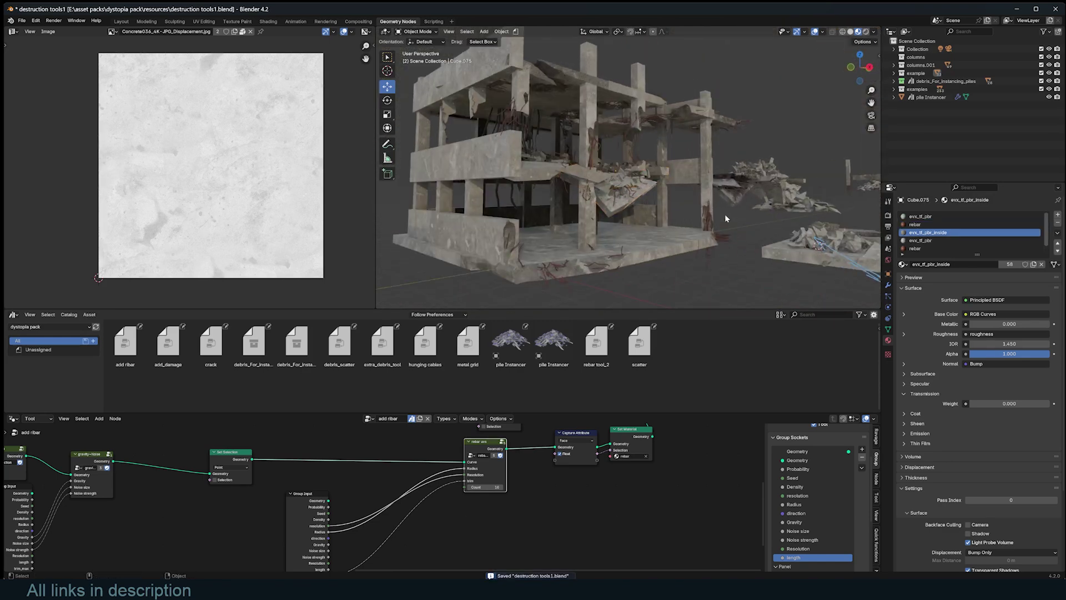